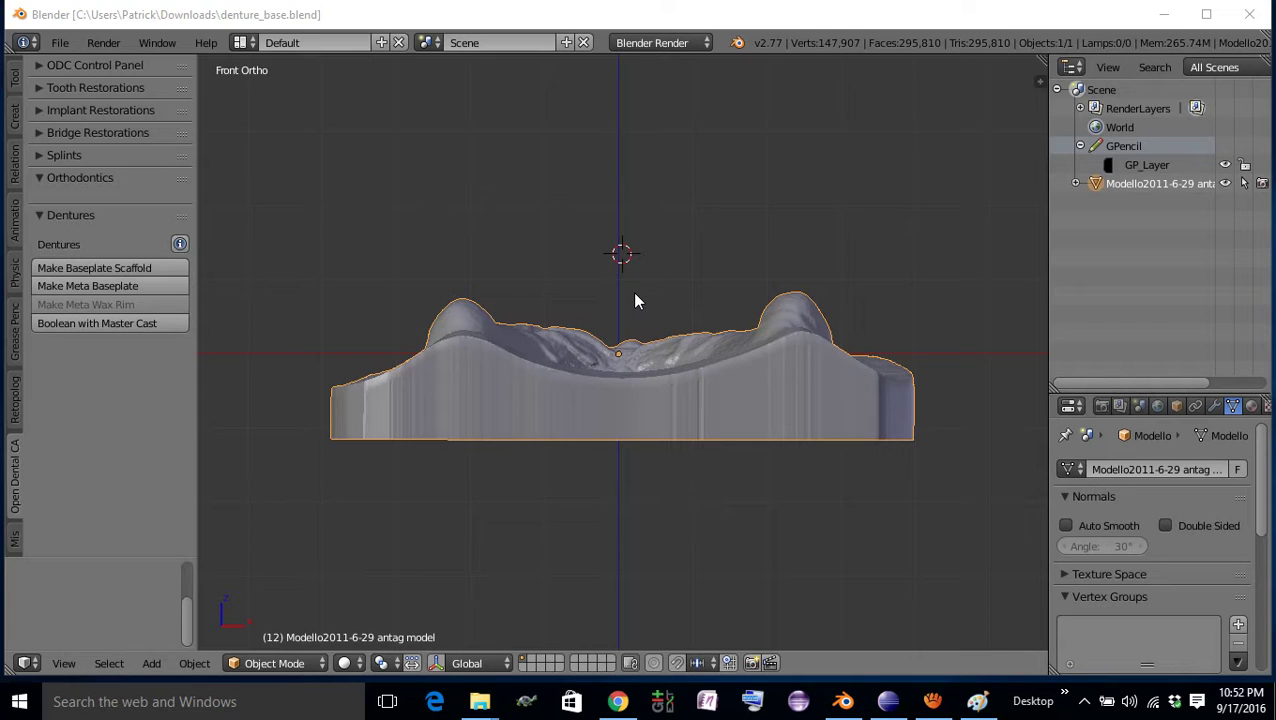
Step: Start Polytrim on the antag model in top view and place cut points up the left ridge border
key("KP_7")
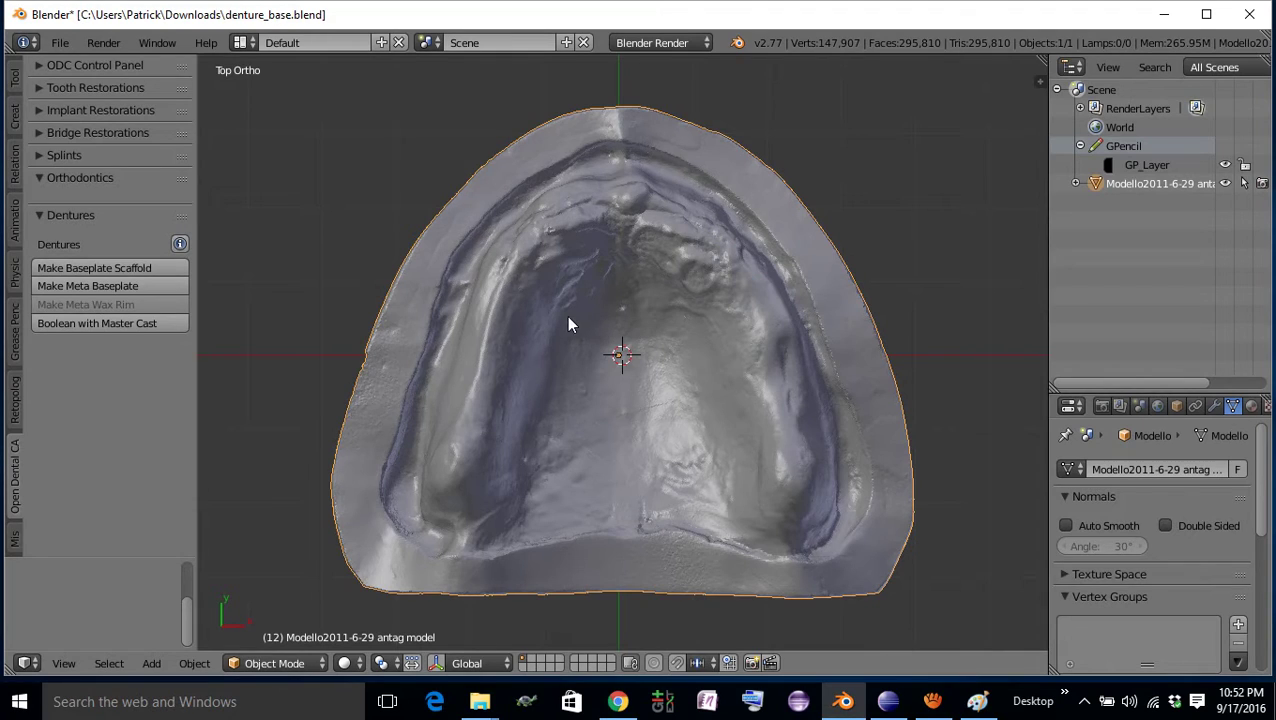
key("space")
type("Joi")
type("poly")
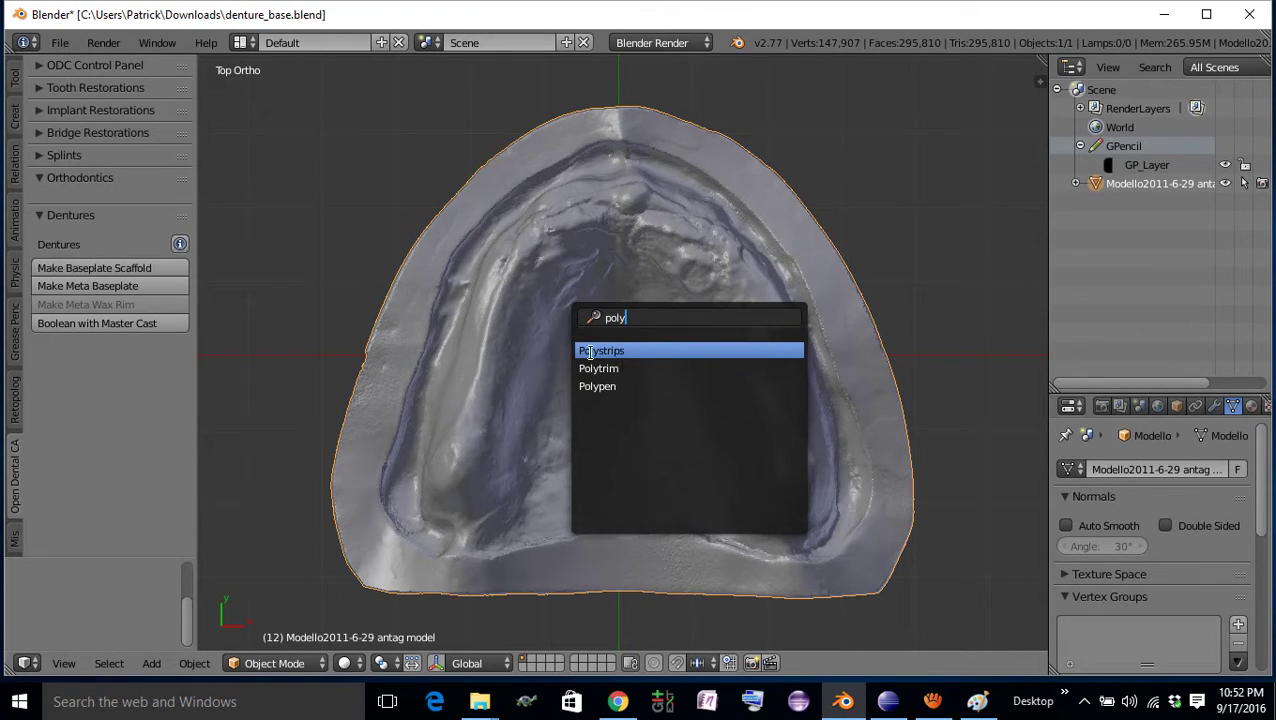
left_click(598, 372)
scroll(541, 387, "up", 4)
left_click(354, 461)
left_click(373, 402)
left_click(389, 342)
left_click(403, 290)
left_click(421, 236)
left_click(437, 183)
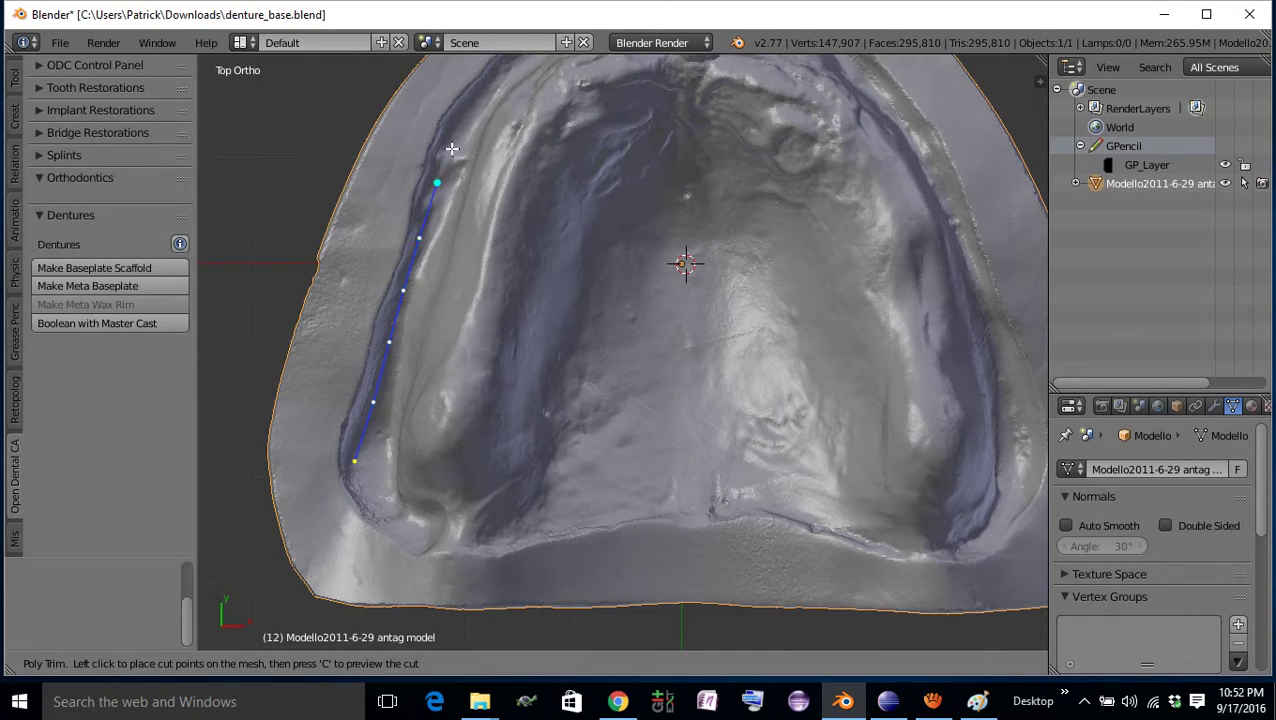
Step: Continue the Polytrim line around the front of the arch and partway down the right ridge border
middle_click_drag(531, 111, 466, 320, "shift")
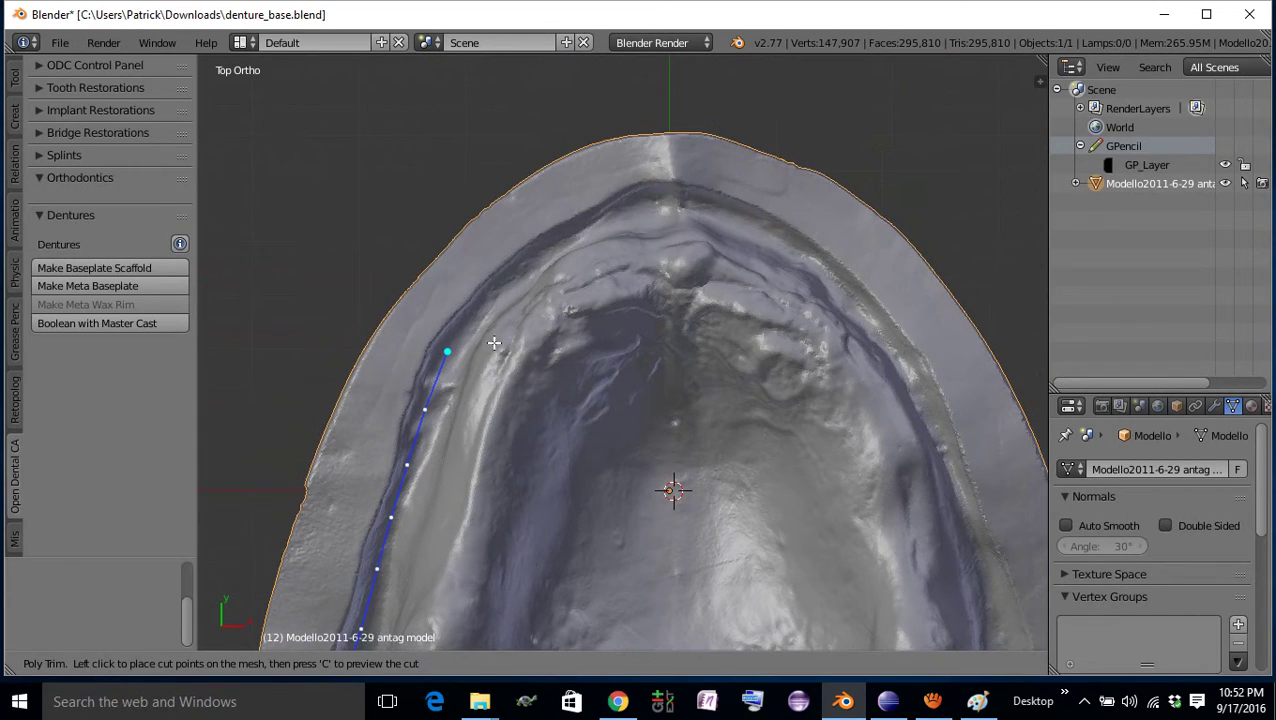
left_click(468, 318)
left_click(500, 286)
left_click(530, 257)
left_click(564, 236)
left_click(610, 212)
left_click(645, 204)
left_click(689, 204)
left_click(737, 224)
left_click(788, 248)
left_click(843, 286)
left_click(881, 326)
left_click(916, 376)
left_click(940, 424)
left_click(966, 490)
Step: Continue the cut line down the right border, around its back corner and onto the posterior edge
middle_click_drag(966, 490, 827, 326, "shift")
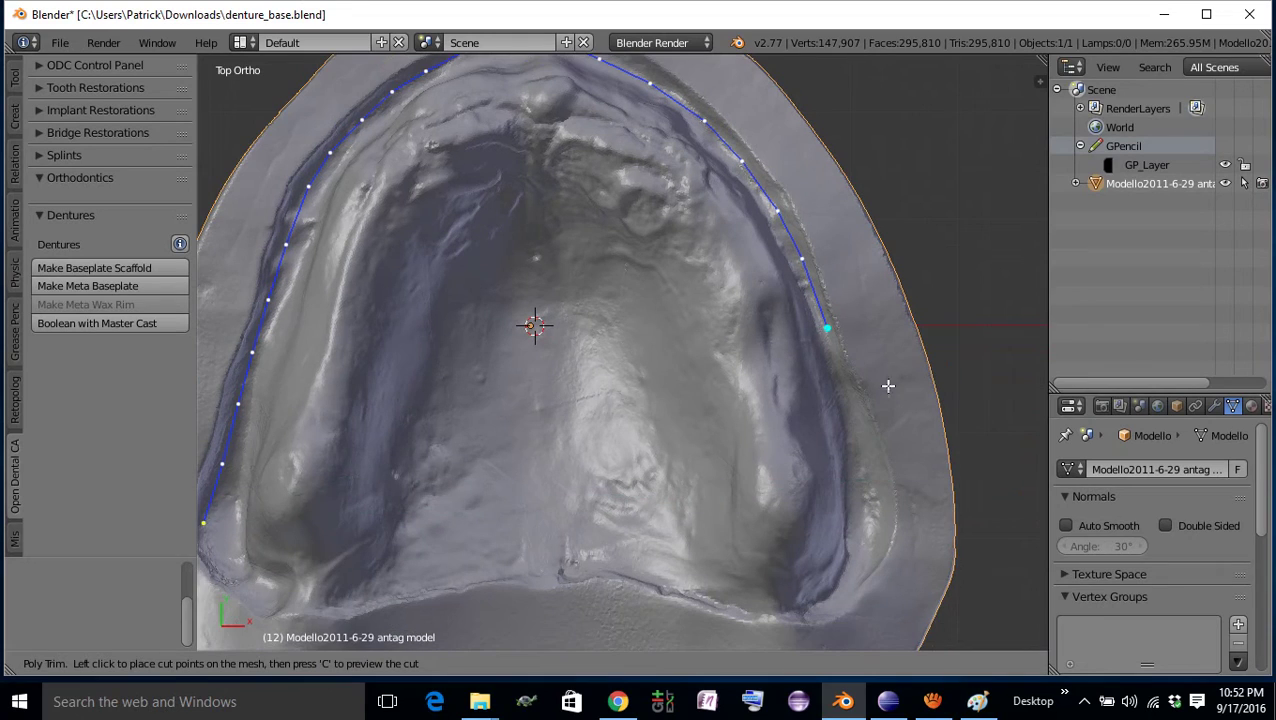
left_click(848, 392)
left_click(866, 454)
left_click(873, 516)
left_click(866, 566)
left_click(842, 595)
left_click(801, 608)
left_click(760, 600)
left_click(712, 580)
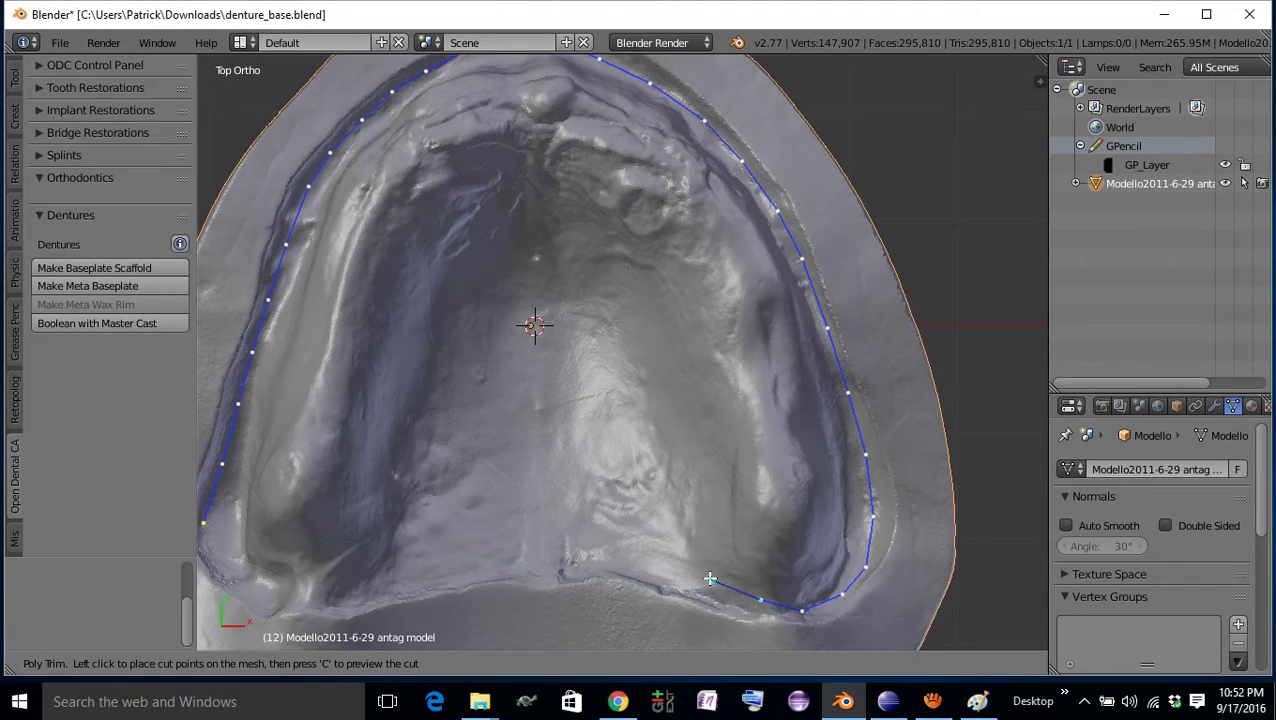
Step: Extend the cut line across the posterior palate to the left corner and close it at the first point
left_click(617, 553)
left_click(563, 543)
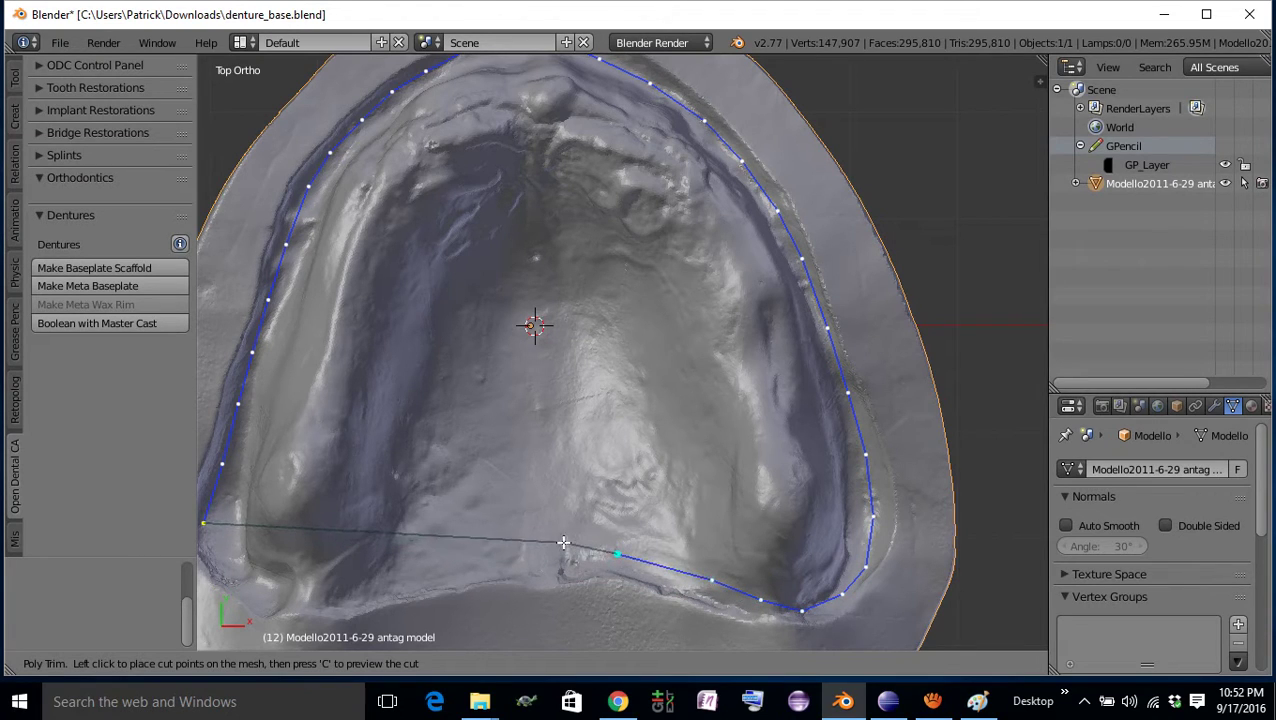
left_click(493, 552)
left_click(444, 566)
left_click(391, 580)
left_click(336, 595)
left_click(296, 588)
left_click(246, 579)
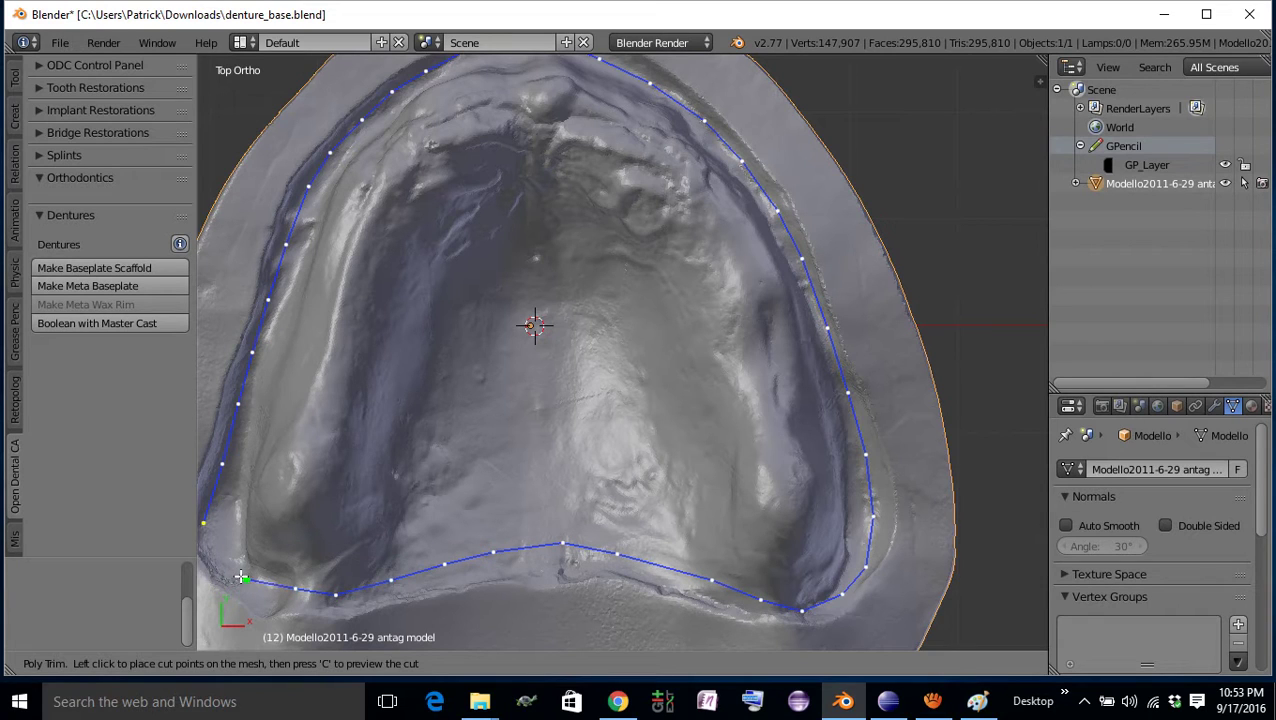
left_click(204, 525)
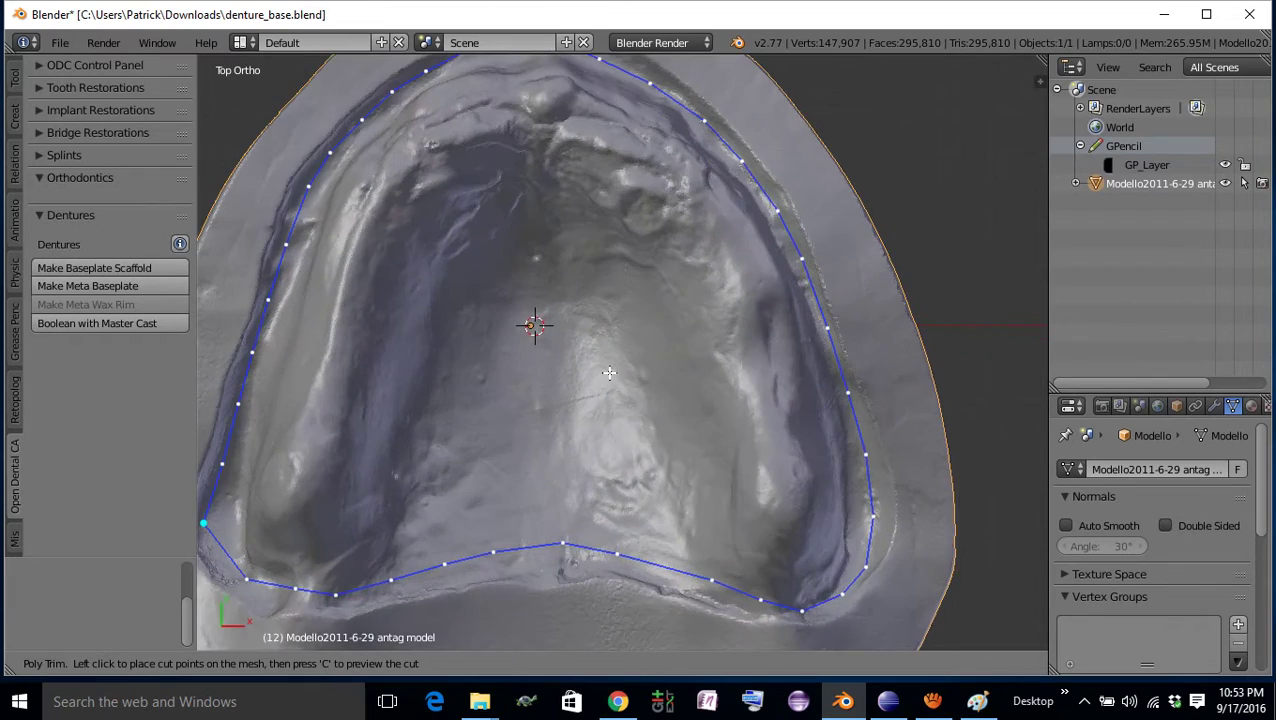
Step: Check the closed outline around the arch and preview its cut on the mesh
middle_click_drag(609, 372, 883, 393)
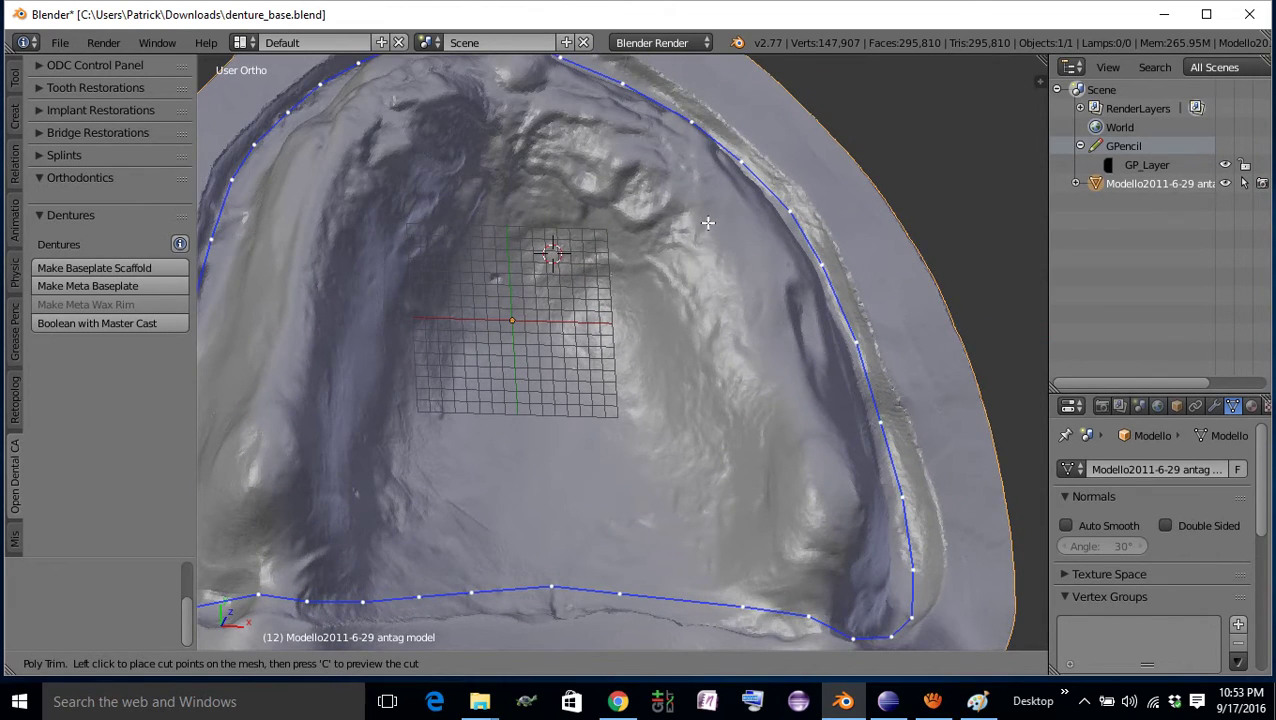
middle_click_drag(707, 225, 649, 194)
scroll(649, 194, "up", 6)
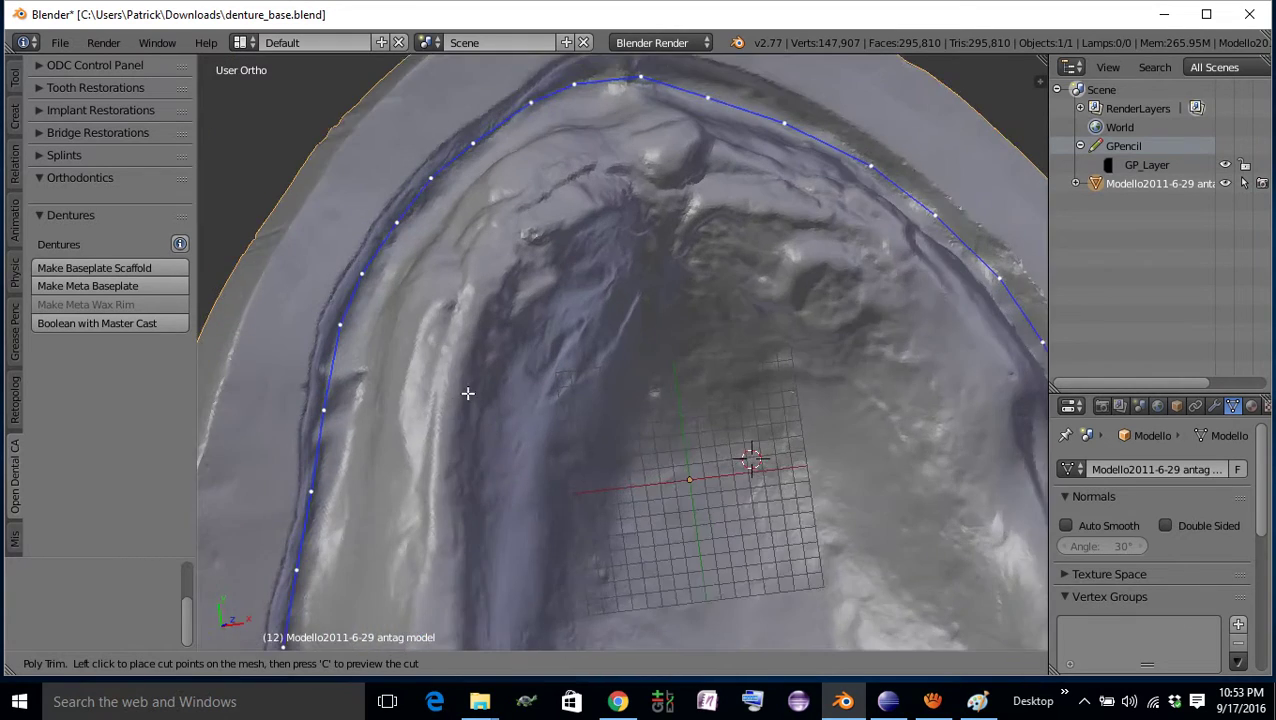
middle_click_drag(470, 393, 390, 367)
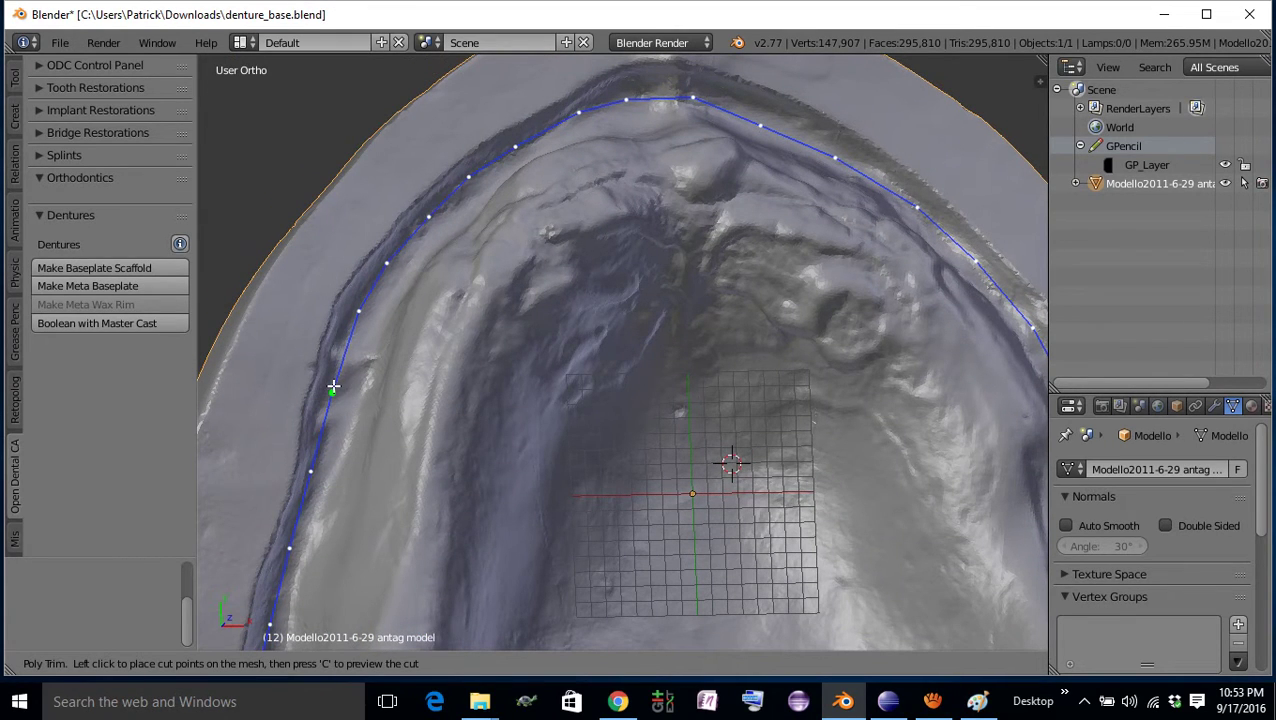
middle_click_drag(336, 392, 343, 339)
scroll(590, 484, "down", 4)
mouse_move(590, 484)
middle_mouse_down()
mouse_move(609, 439)
mouse_move(578, 490)
middle_mouse_up()
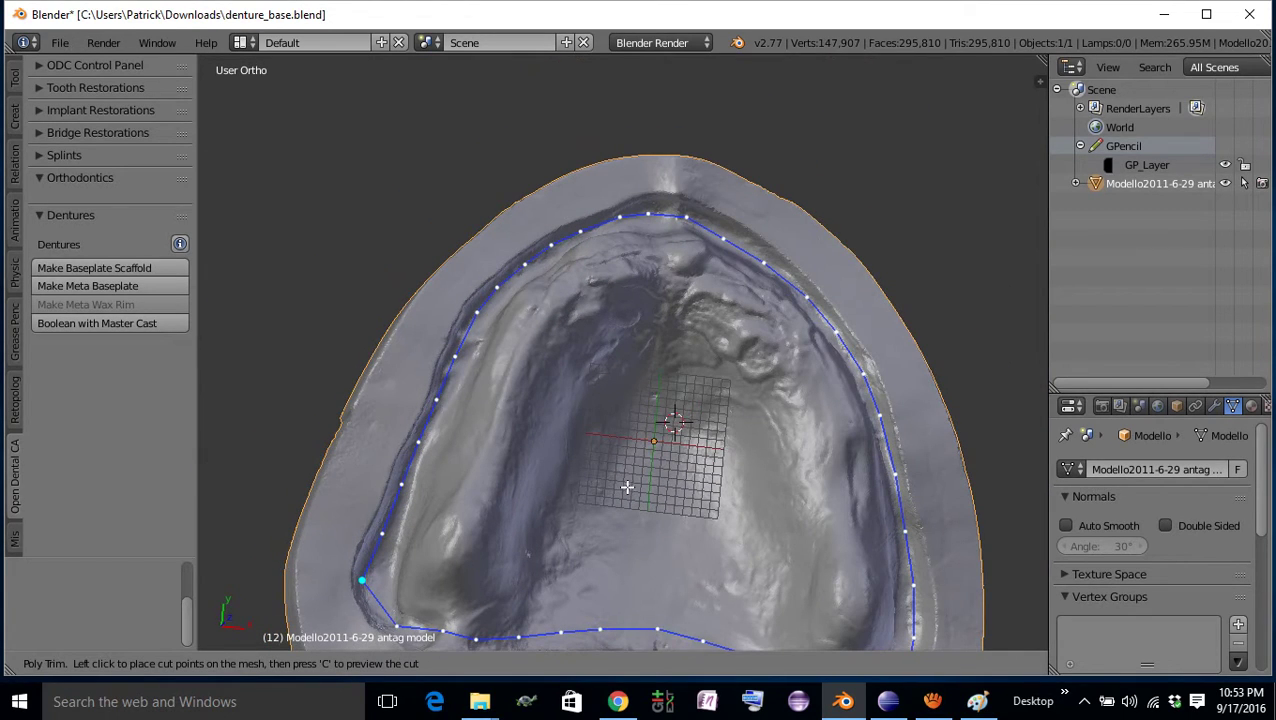
key("c")
scroll(683, 382, "down", 3)
middle_click_drag(702, 403, 658, 381)
scroll(687, 390, "up", 2)
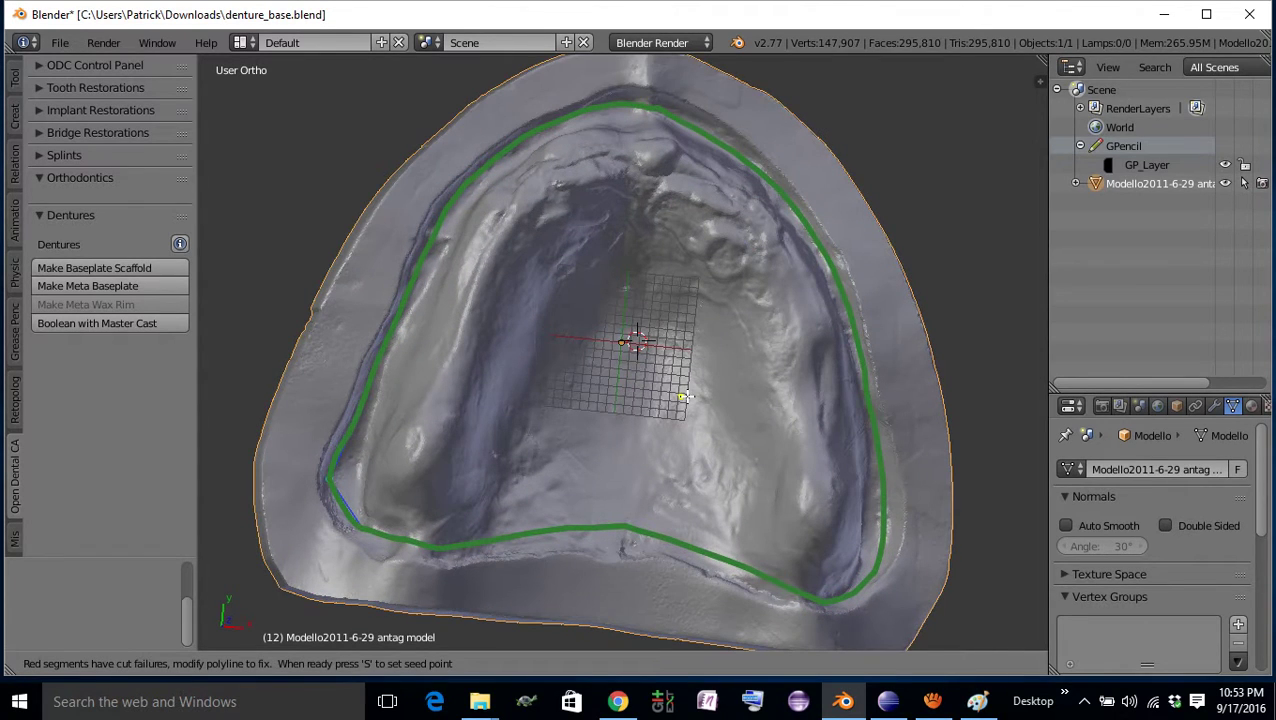
Step: Seed the palate inside the outline, knife-cut that region into its own object, and delete the leftover polyknife_stroke
left_click(683, 396)
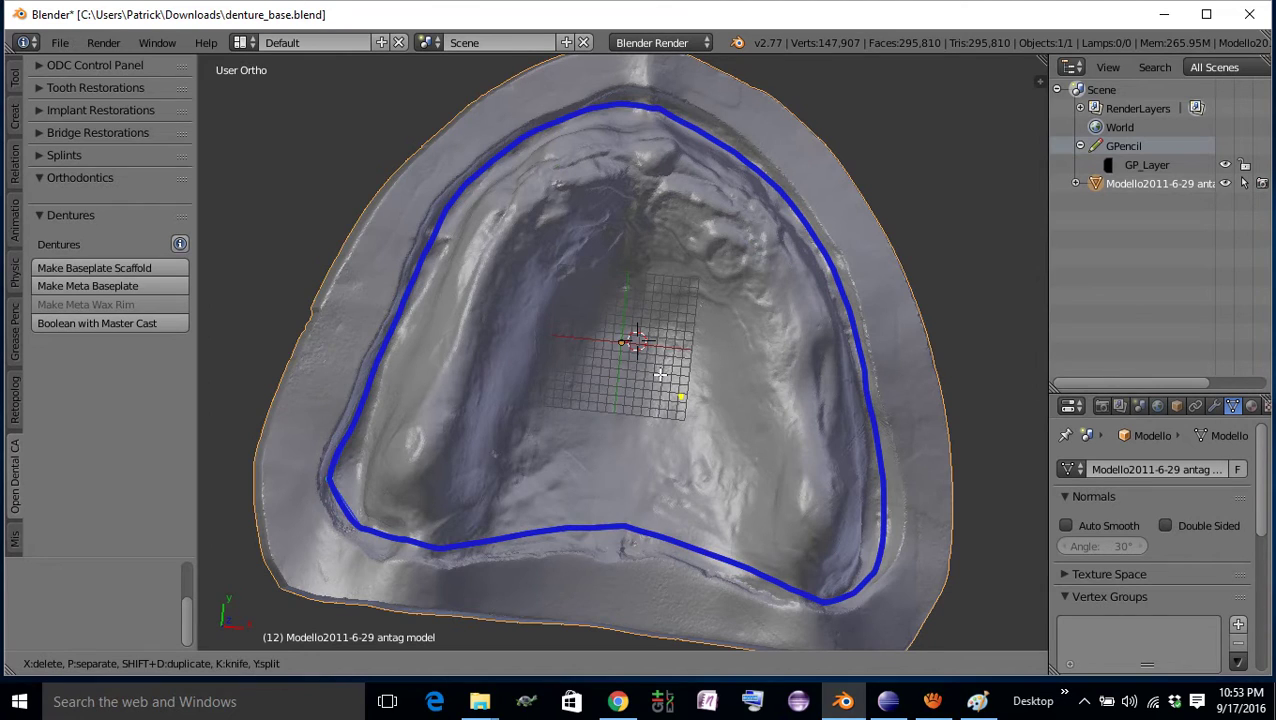
middle_click_drag(658, 375, 645, 365)
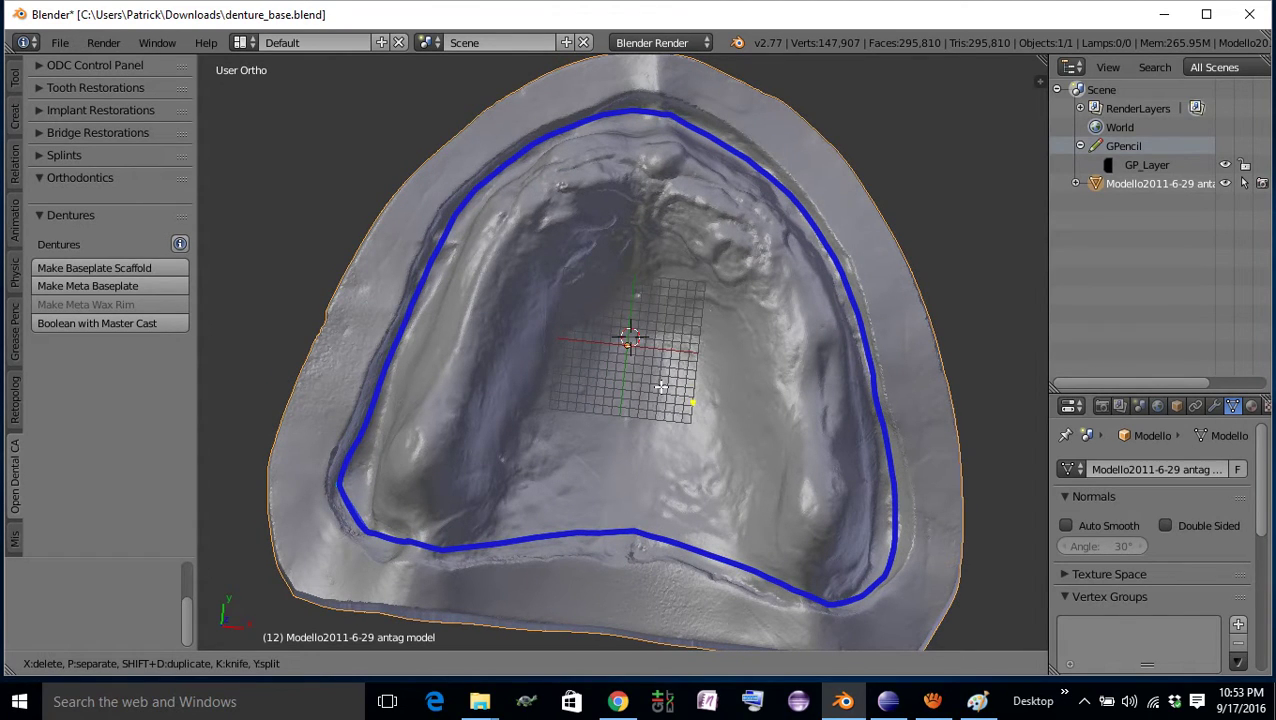
key("k")
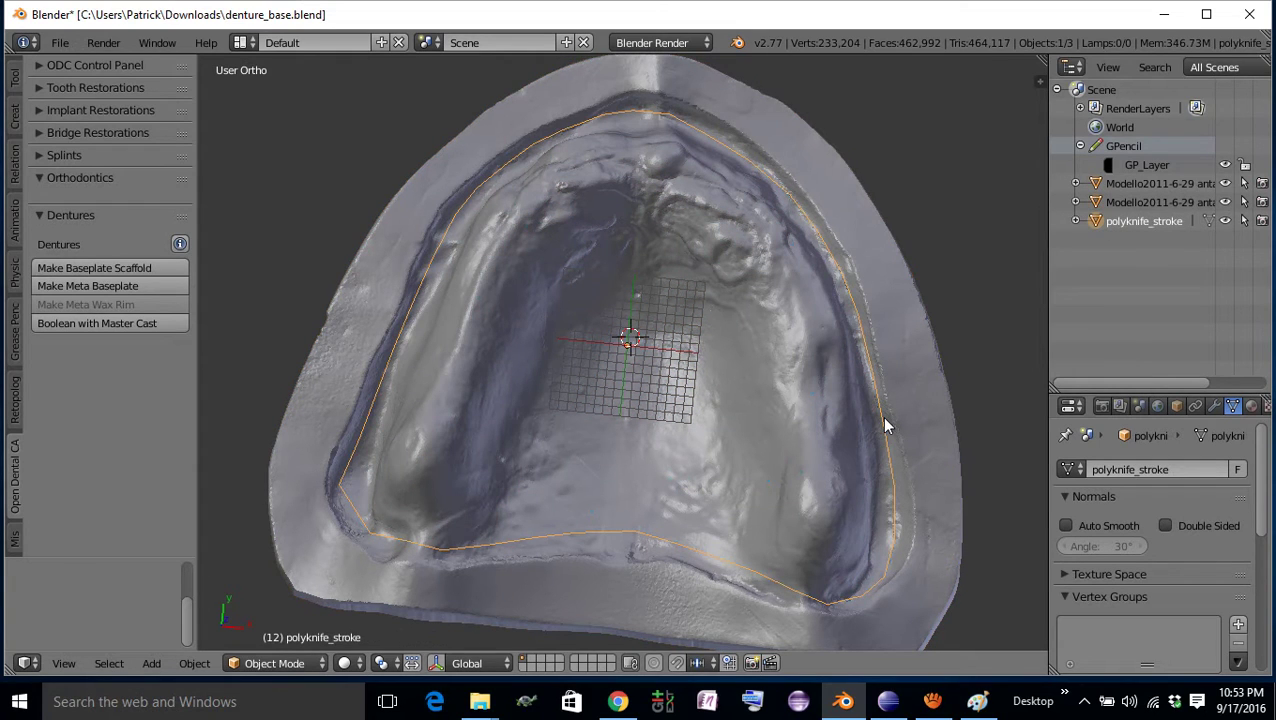
key("x")
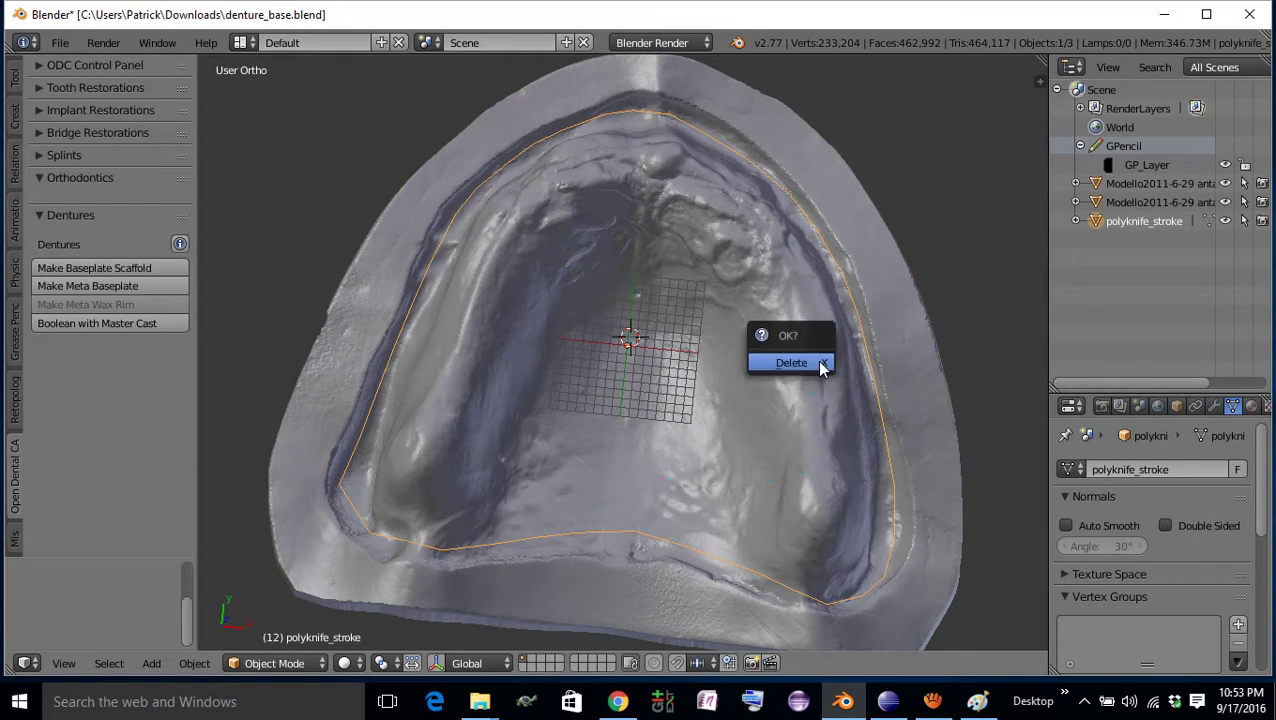
left_click(818, 362)
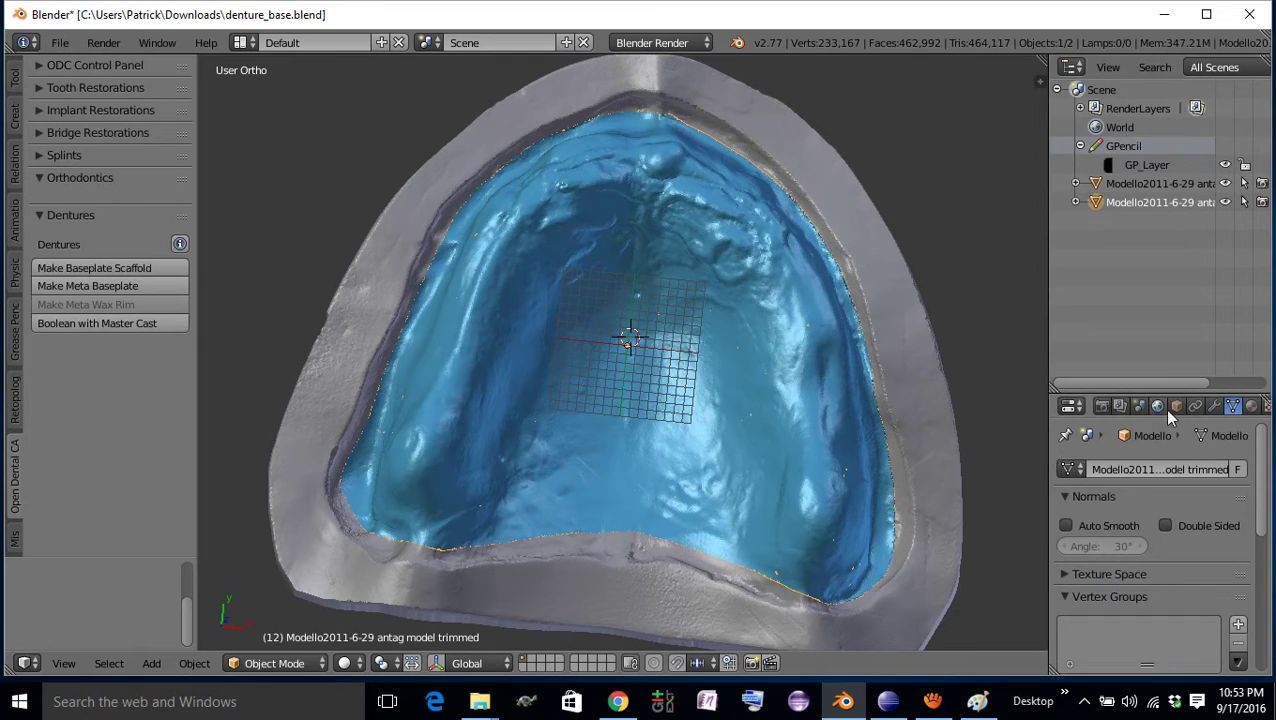
Step: Remove the Polytrim Material from the trimmed model and give it a new material
left_click(1251, 405)
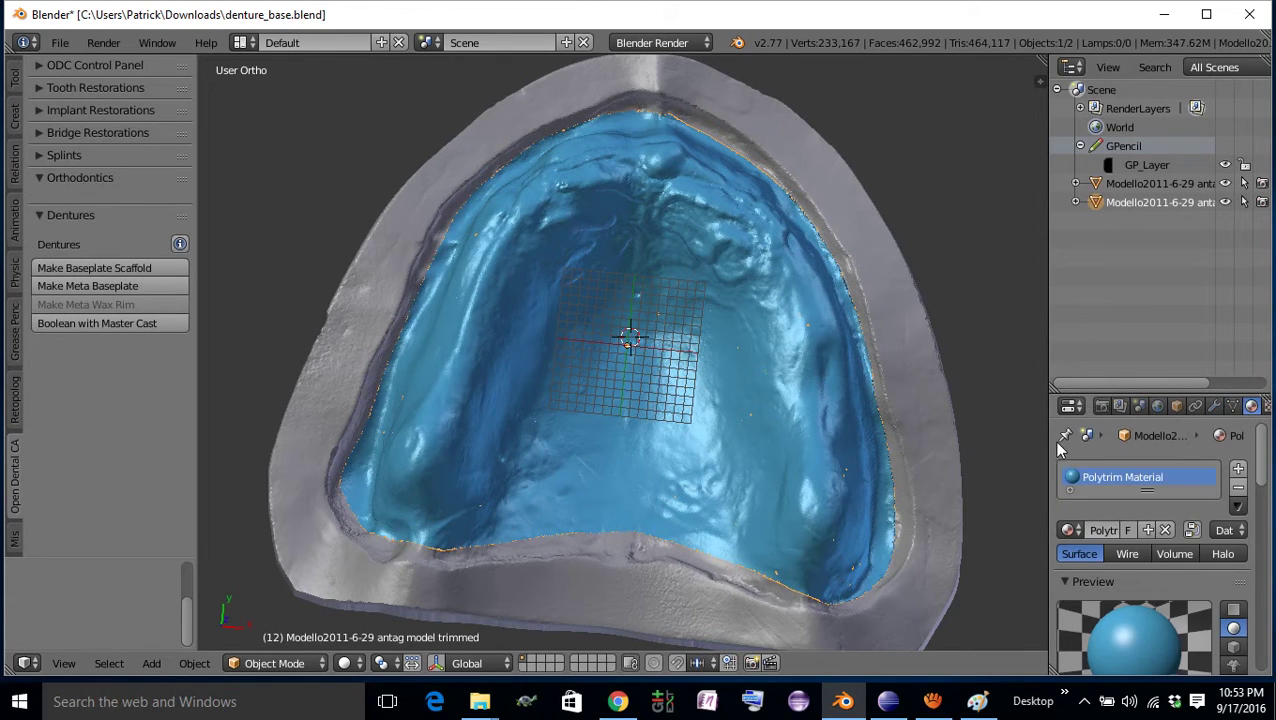
scroll(1052, 441, "down", 1)
left_click_drag(1048, 445, 1000, 445)
scroll(1150, 480, "down", 3)
scroll(1225, 490, "up", 4)
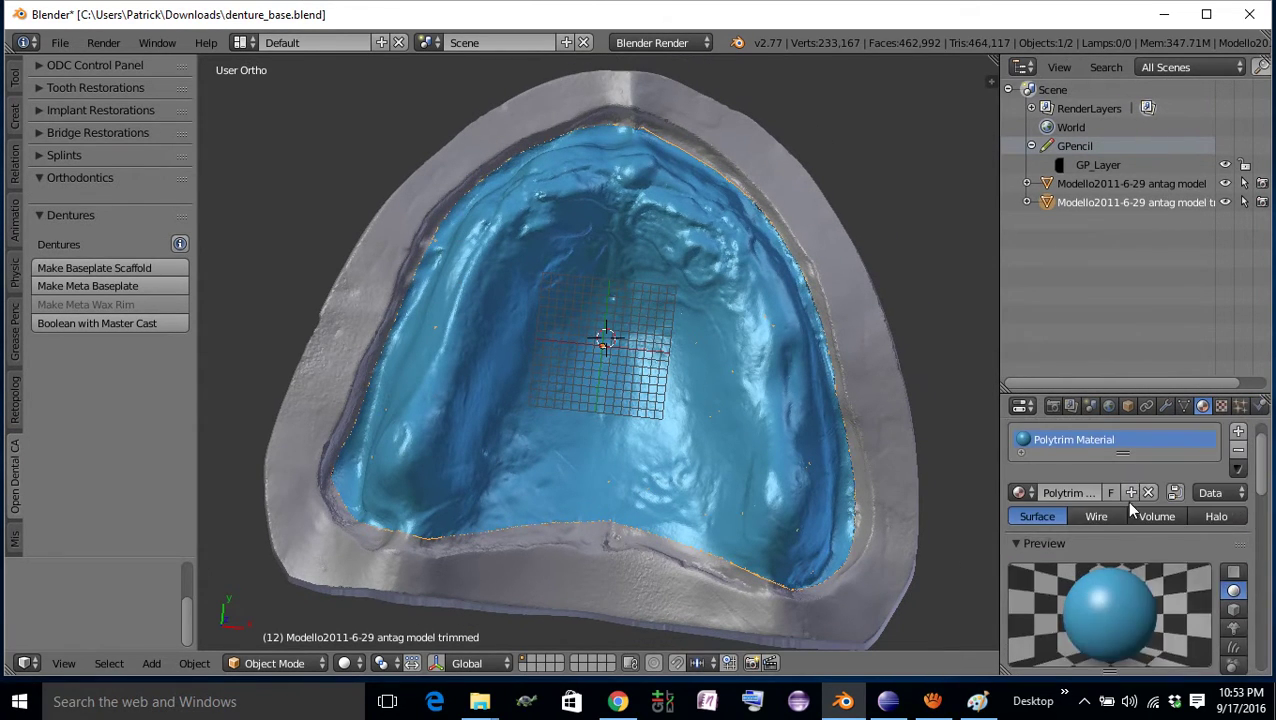
left_click(1237, 488)
left_click(1058, 528)
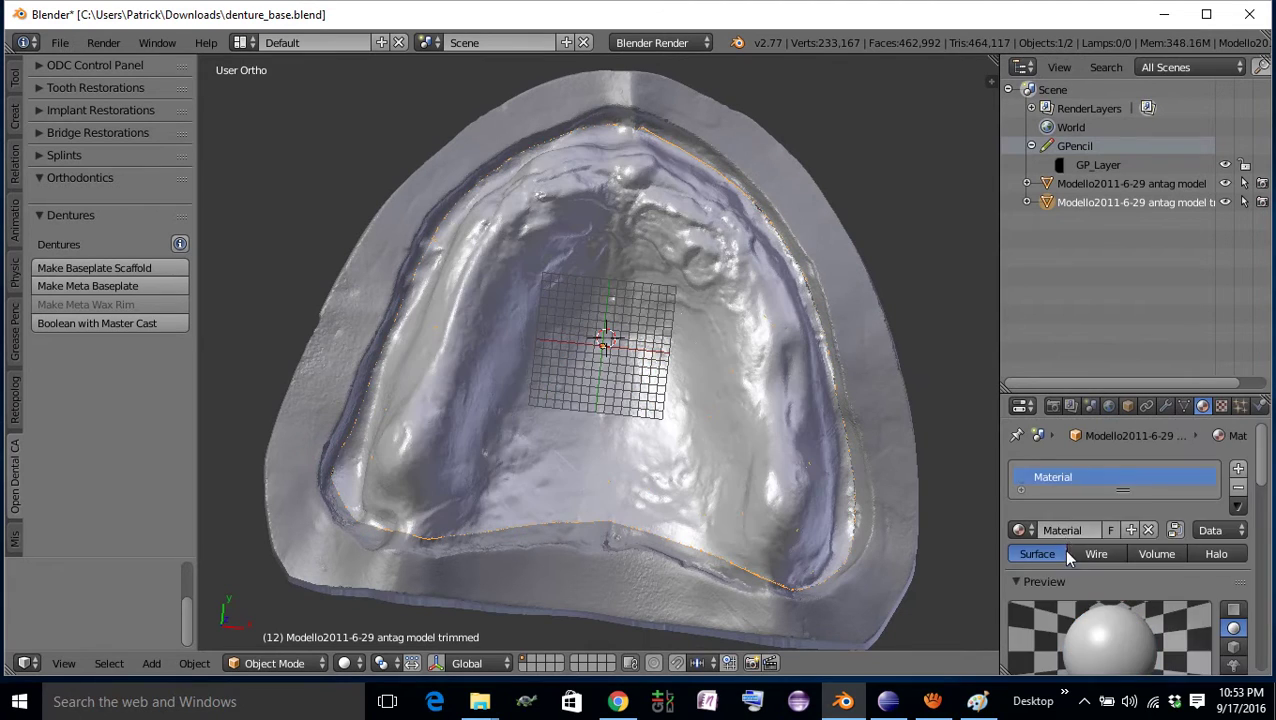
Step: Set the diffuse color of the trimmed model's new material to a gum-like pink
scroll(1069, 574, "down", 4)
left_click(1075, 612)
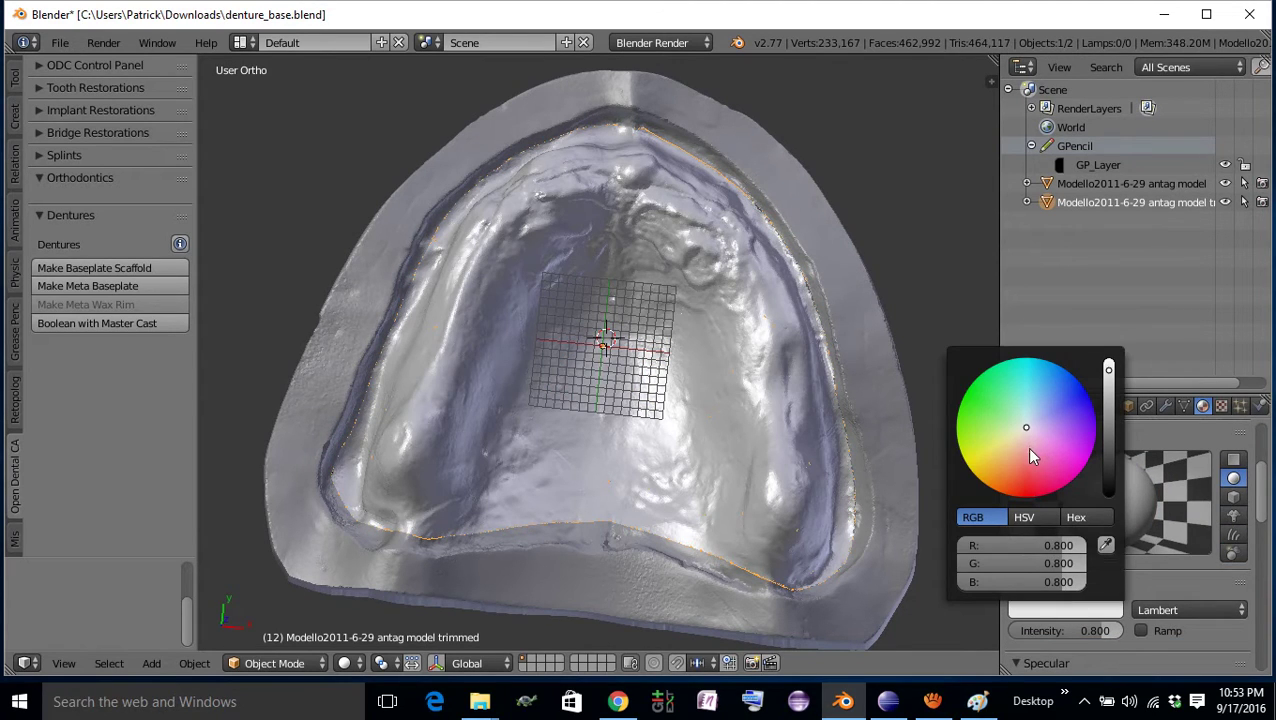
left_click(990, 456)
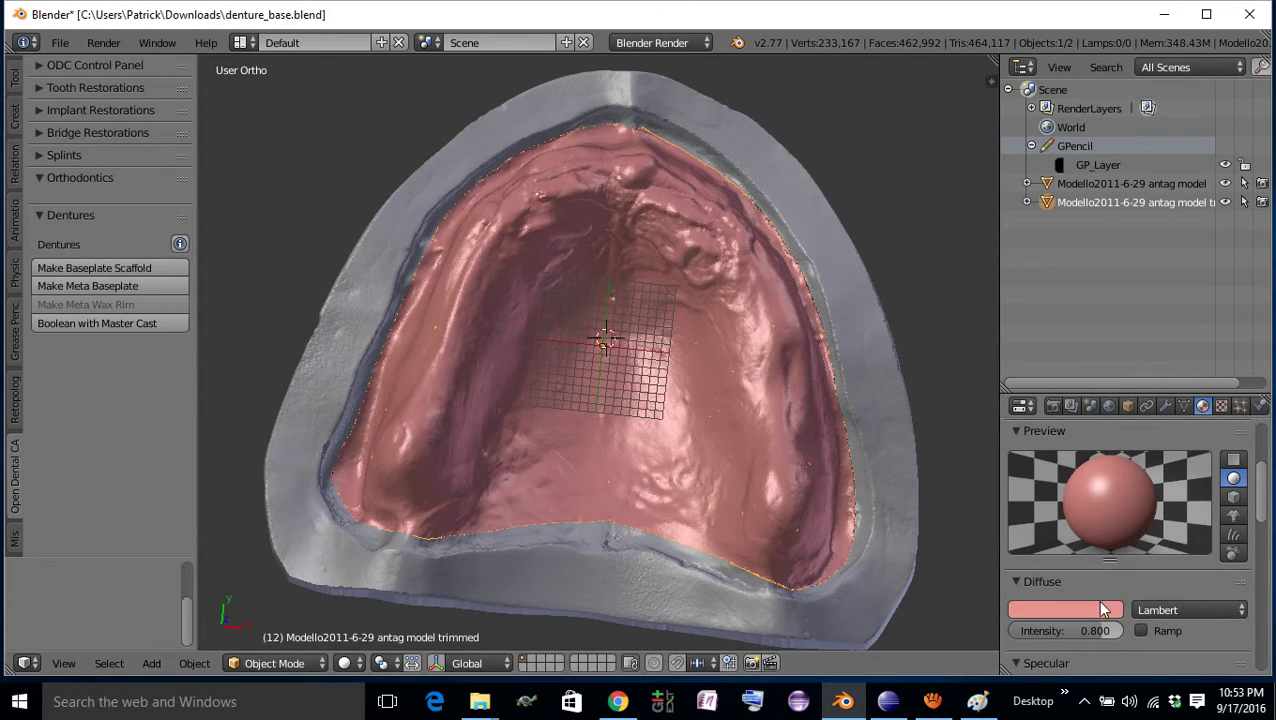
left_click(1103, 610)
left_click(1027, 455)
left_click(1029, 449)
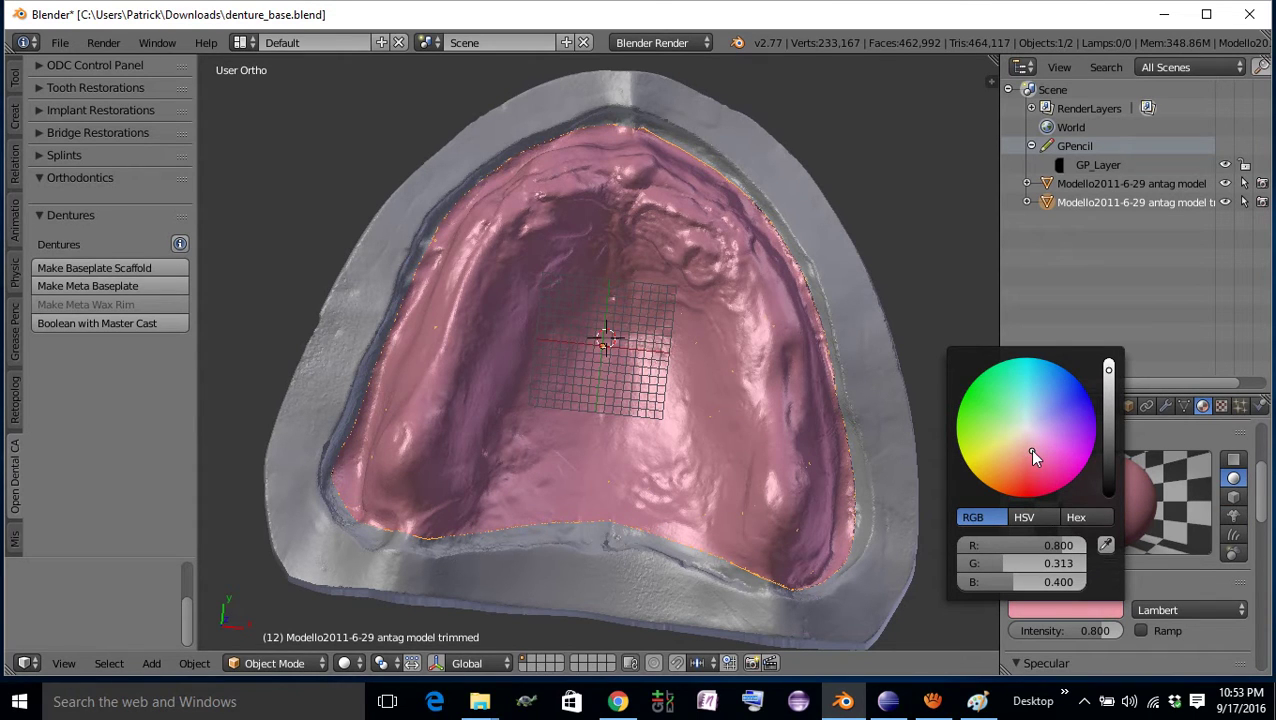
left_click(1032, 457)
Step: Make a baseplate scaffold from the trimmed model with the offered radius and finalize switched off
middle_click_drag(738, 409, 736, 372)
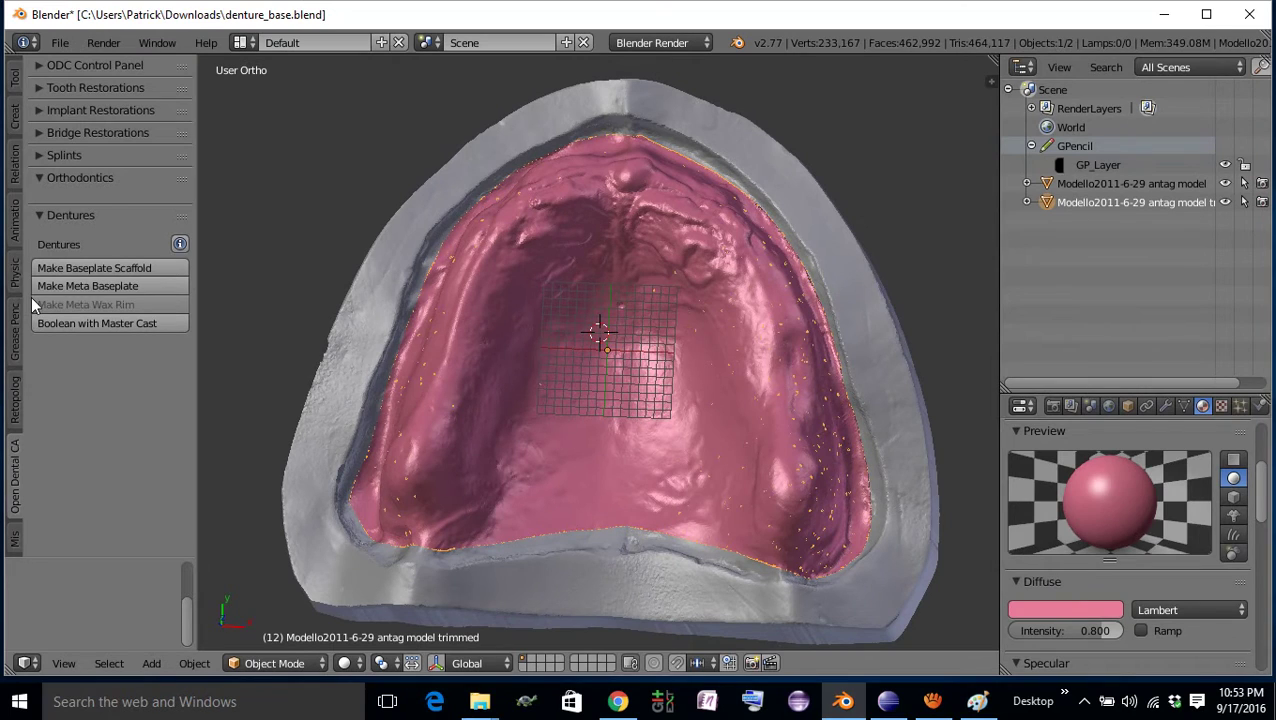
left_click(75, 267)
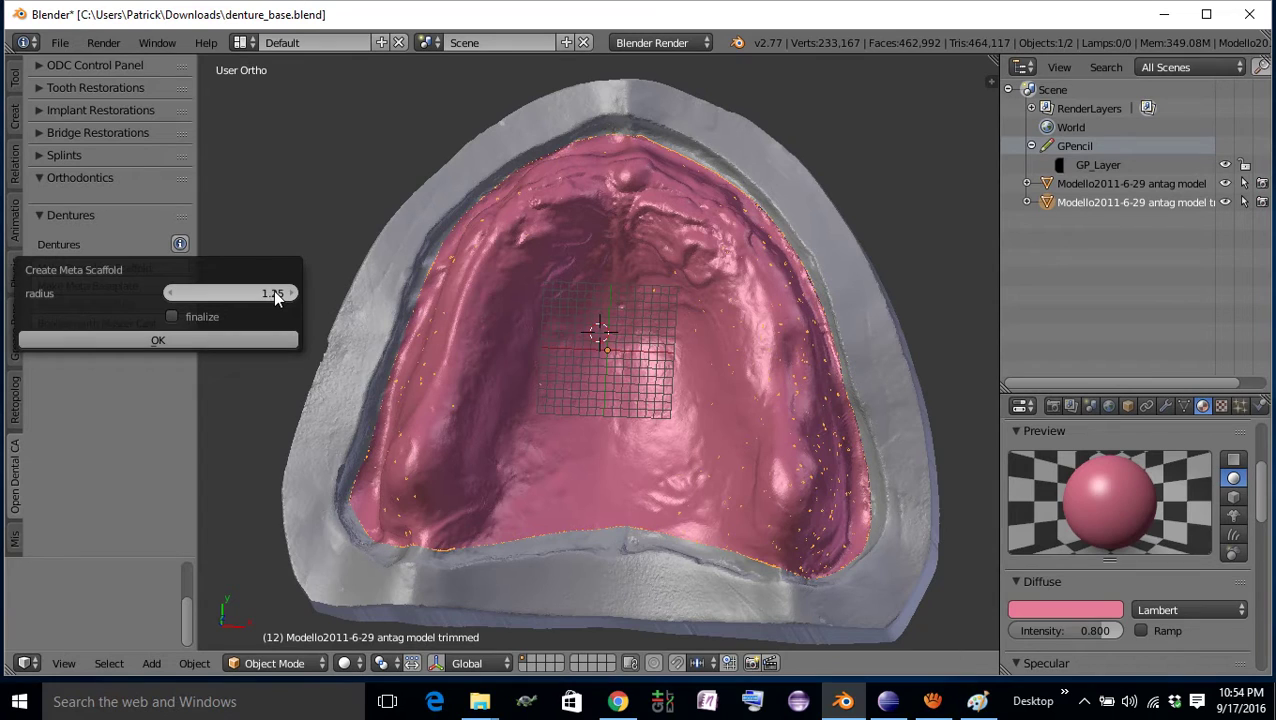
left_click(198, 340)
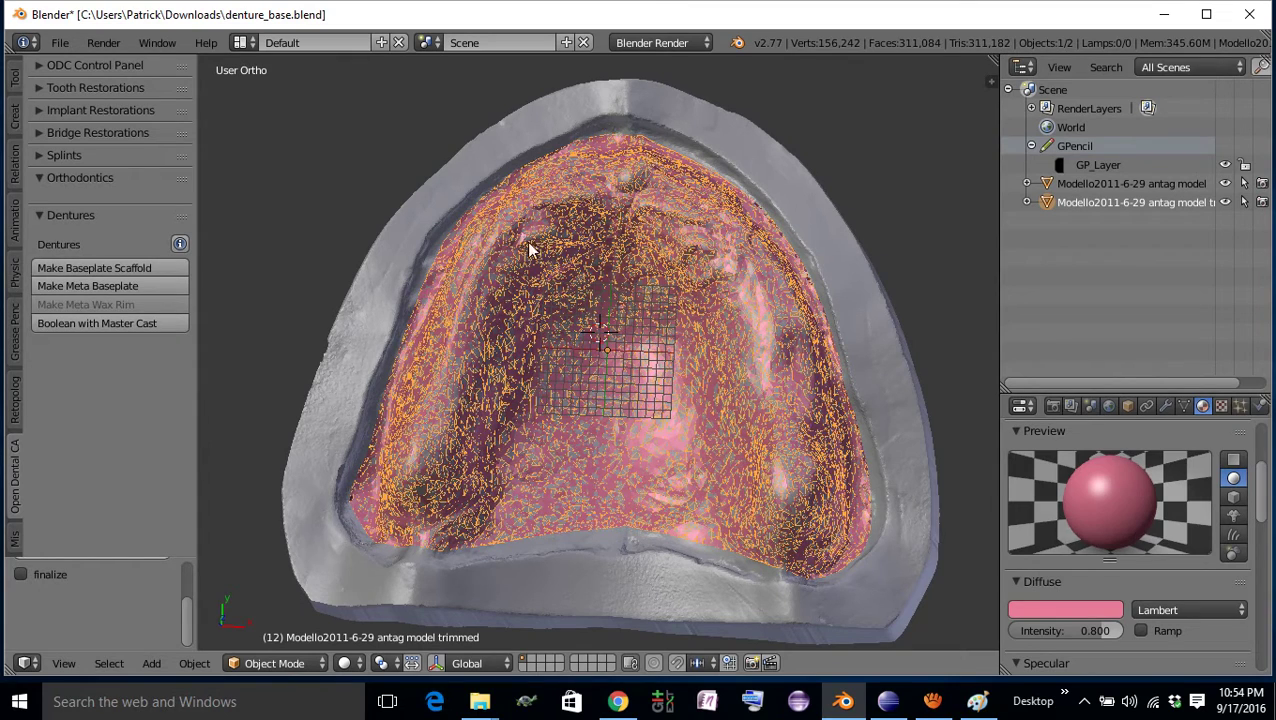
Step: Set the ratio of the trimmed model's Reduce modifier to 0.05
left_click(1162, 404)
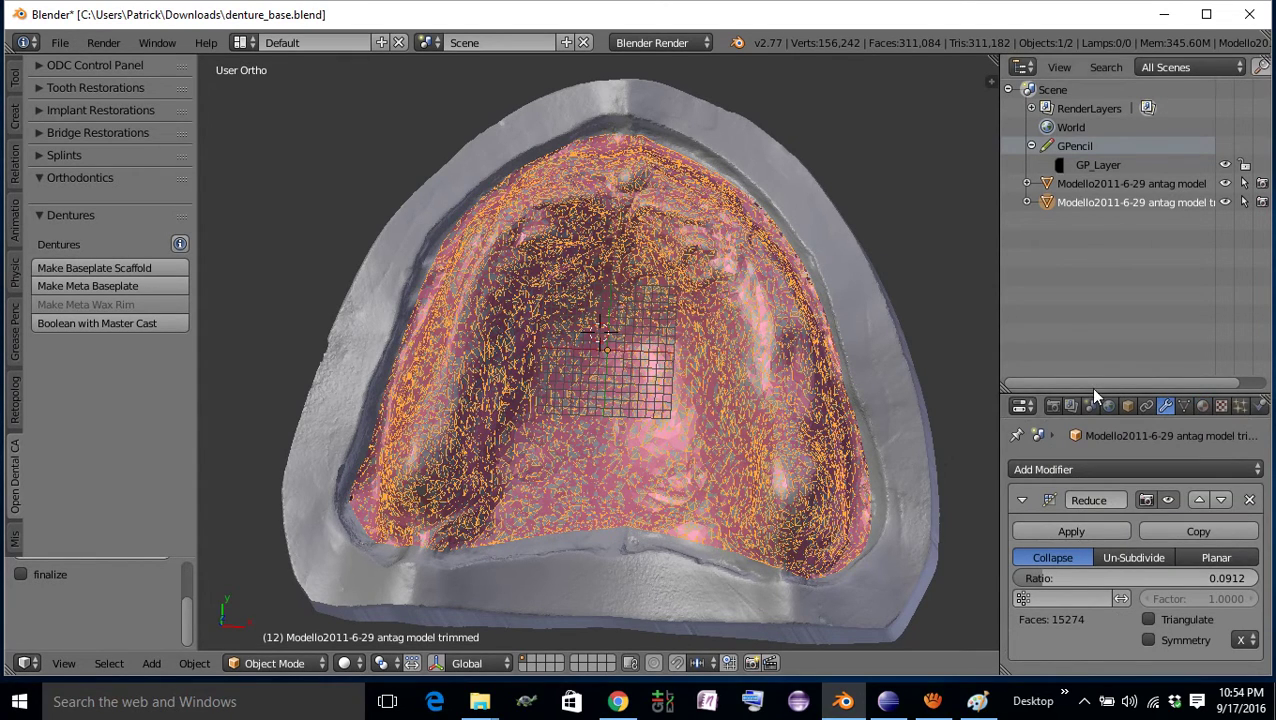
left_click_drag(1095, 391, 1087, 280)
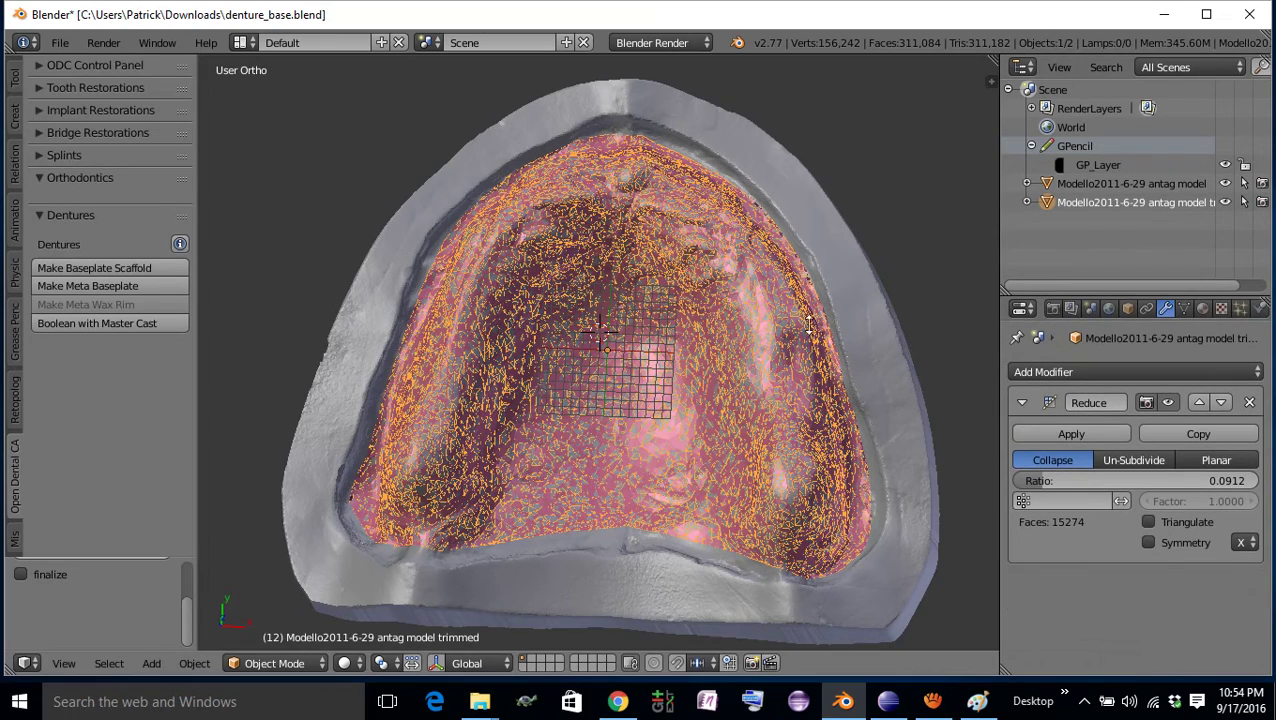
scroll(518, 299, "up", 3)
left_click(1203, 482)
key("BackSpace")
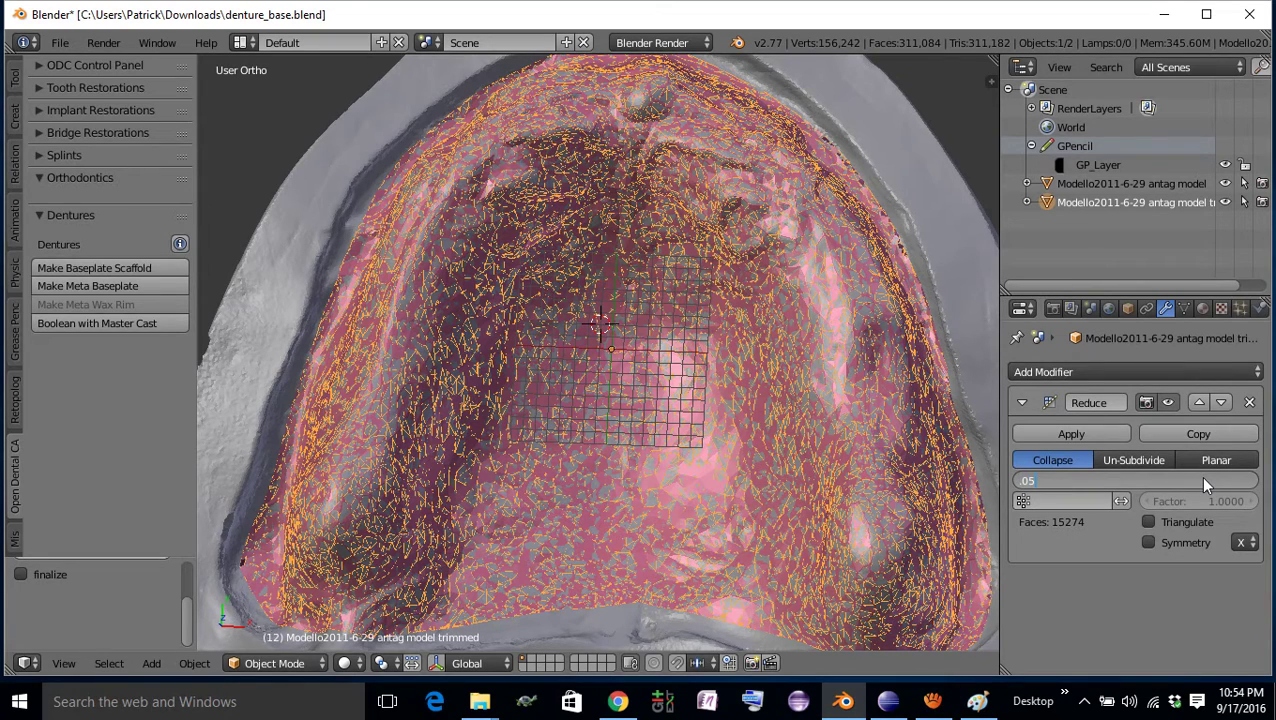
key("Return")
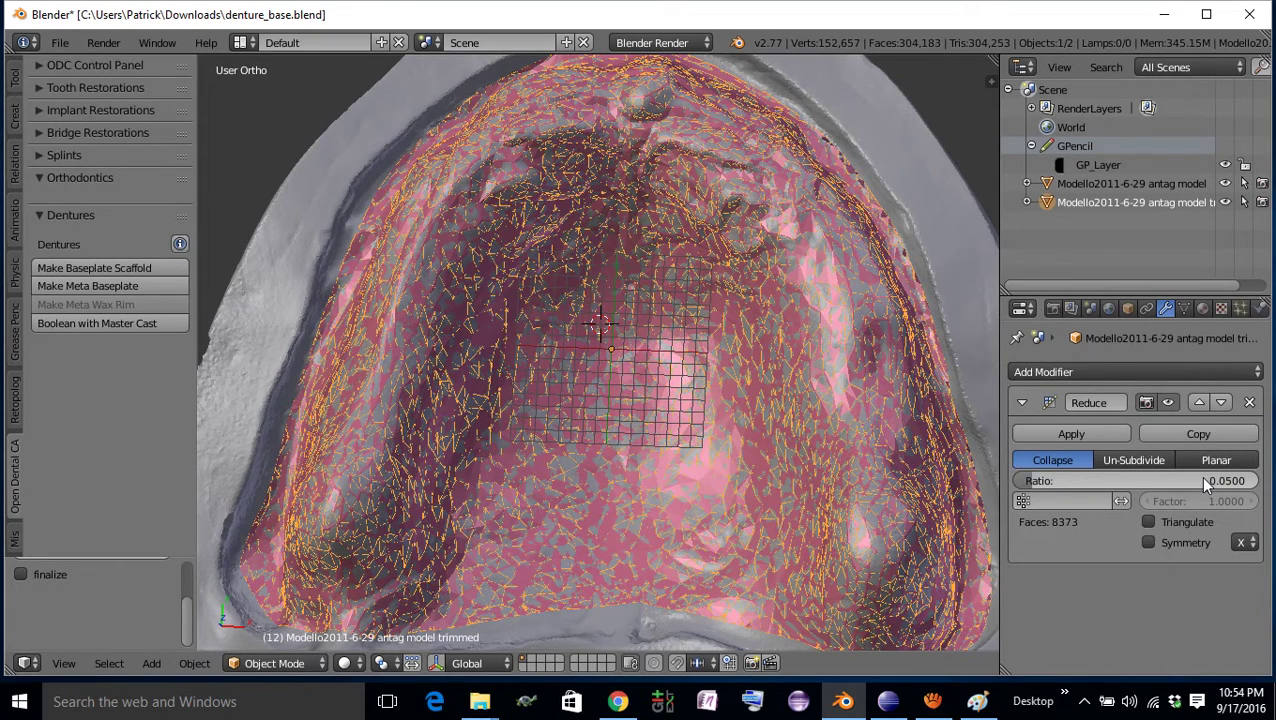
Step: Set the ratio of the trimmed model's Reduce modifier to 0.1
left_click(1201, 482)
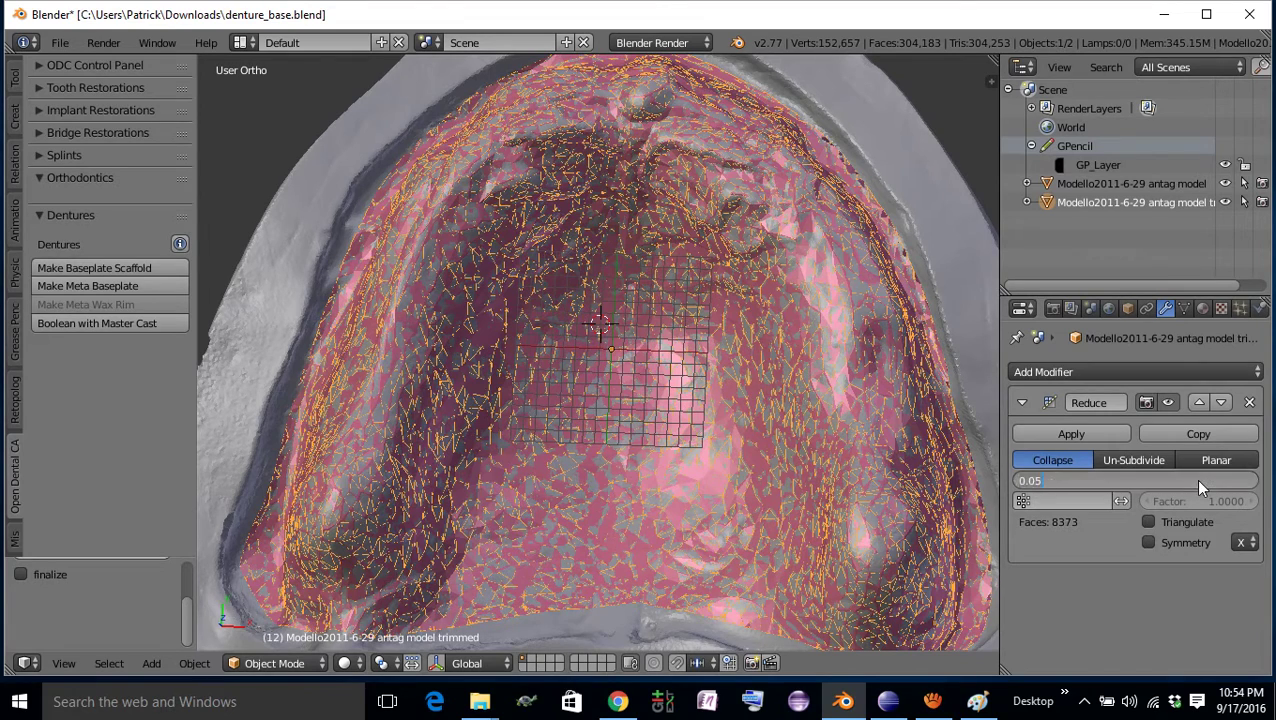
key("BackSpace")
type(".1")
key("Return")
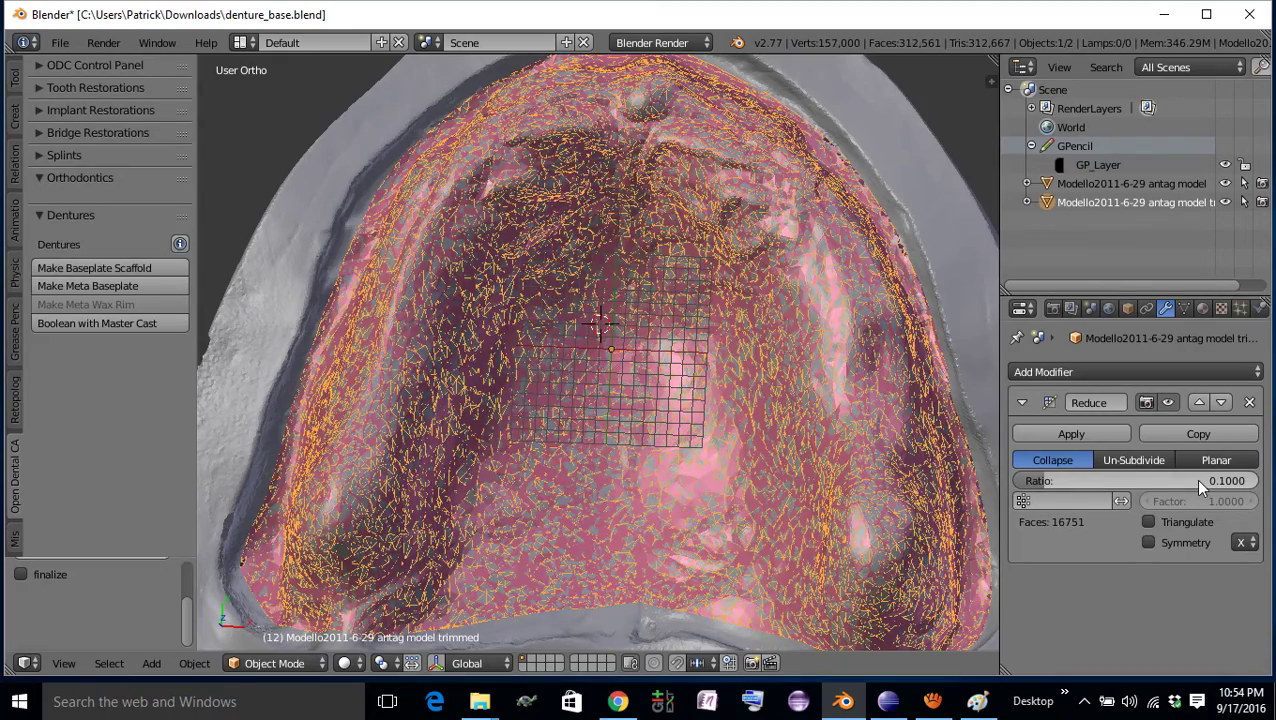
scroll(700, 305, "down", 3)
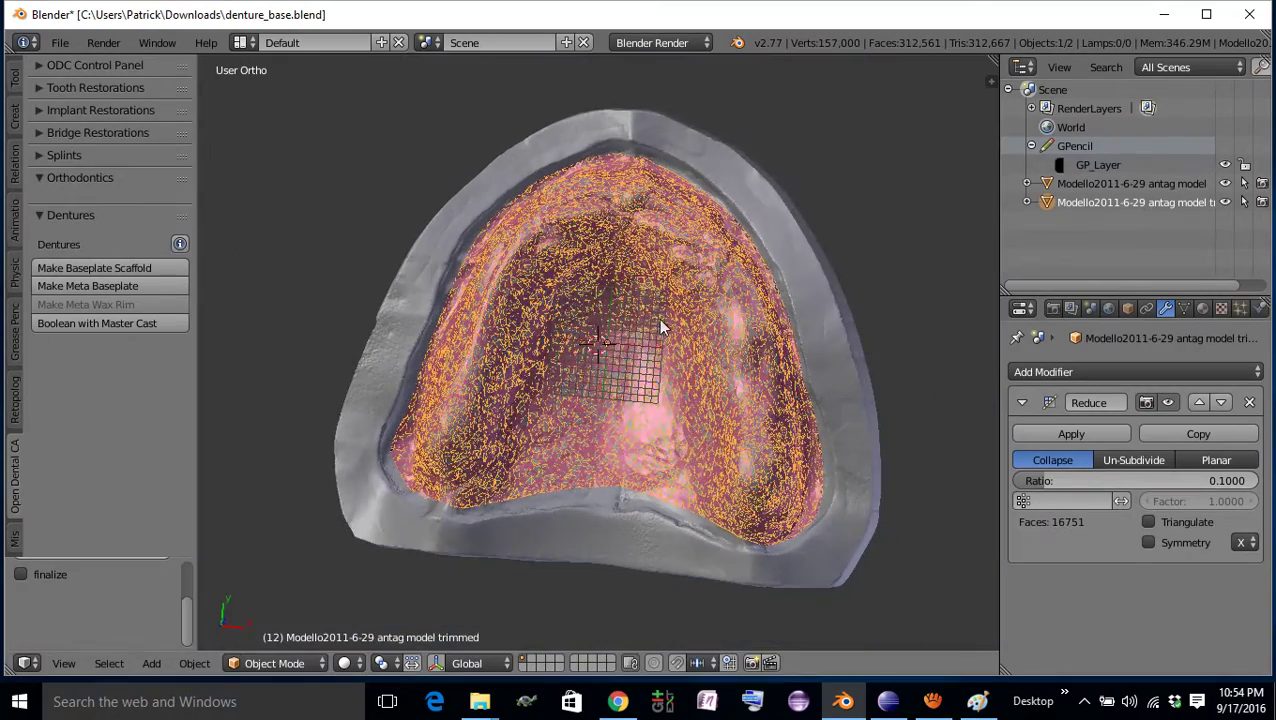
Step: Make a meta baseplate from the trimmed model with radius 2.50 and finalize switched off
left_click(115, 286)
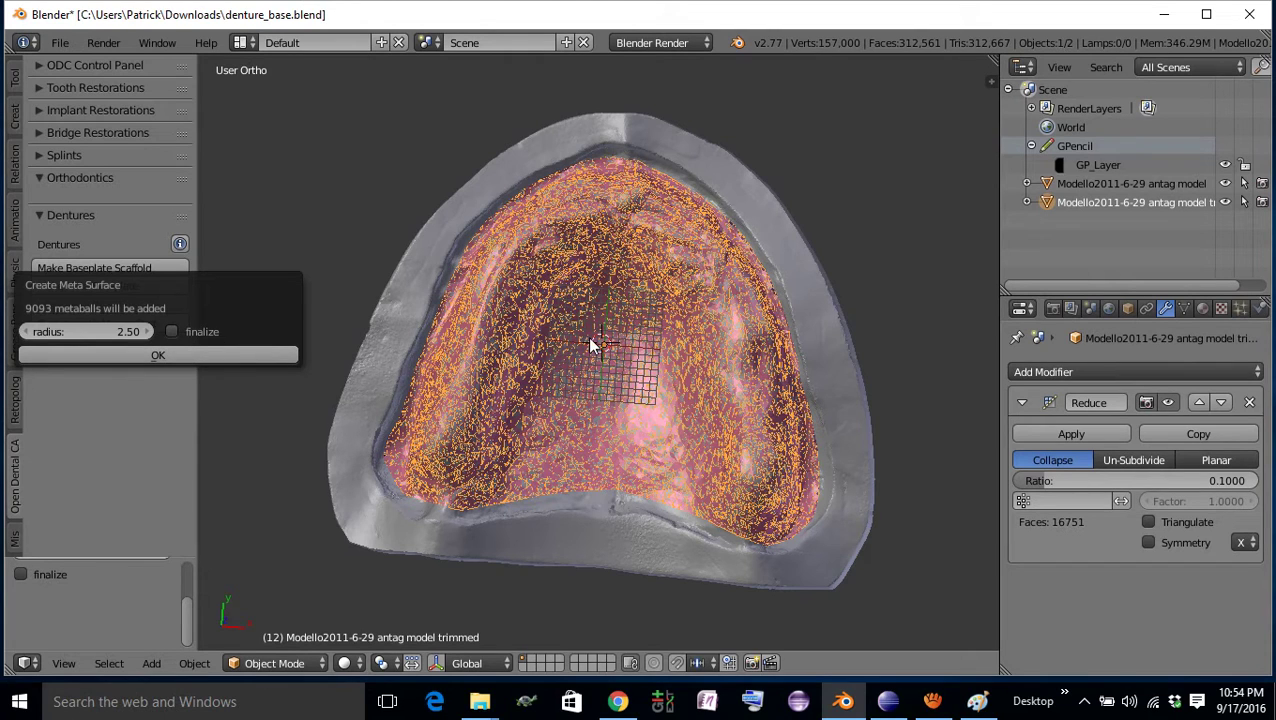
left_click(196, 354)
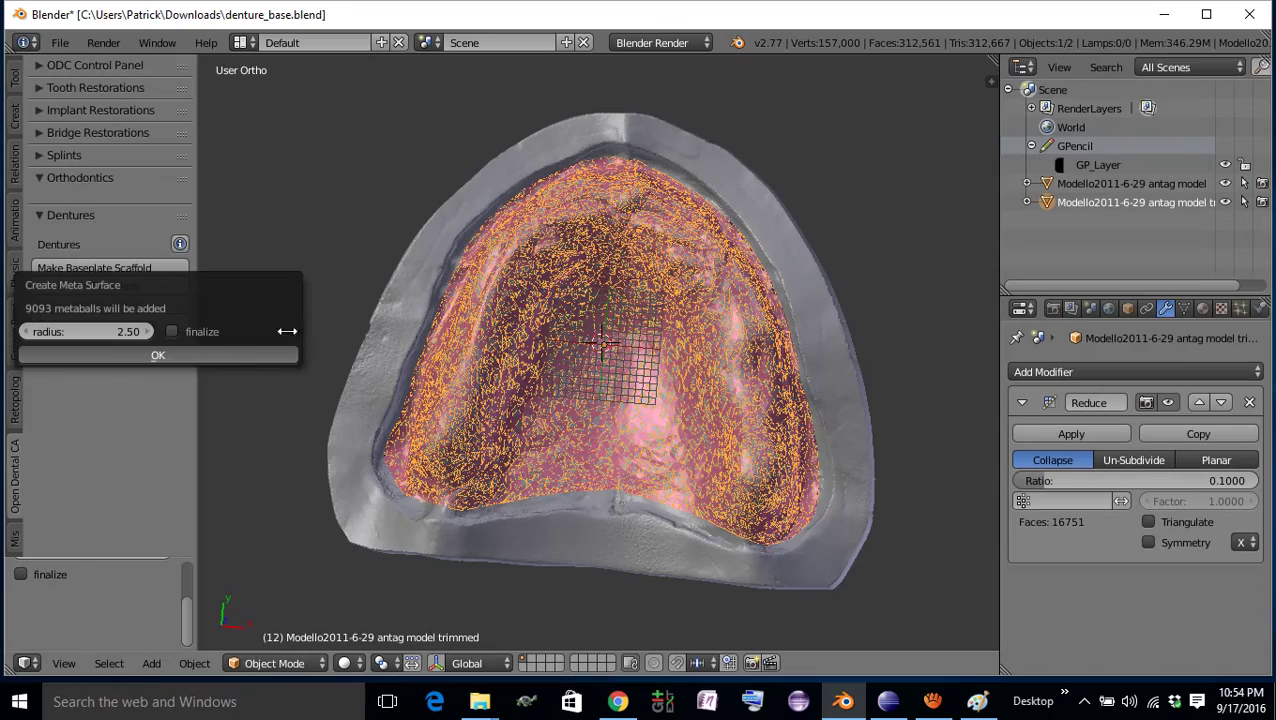
scroll(612, 313, "up", 2)
mouse_move(612, 313)
middle_mouse_down()
mouse_move(621, 276)
mouse_move(659, 254)
mouse_move(642, 326)
middle_mouse_up()
scroll(635, 350, "up", 2)
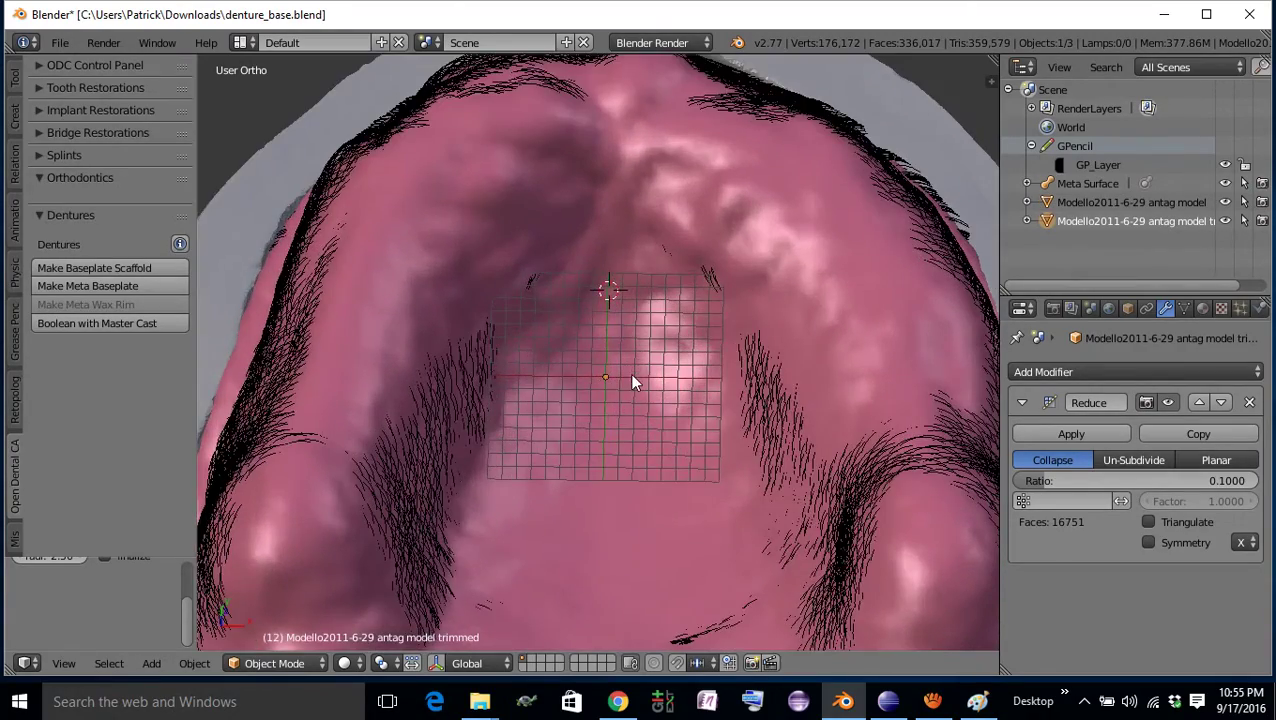
Step: Select the meta surface and inspect how it covers the arch model in wireframe and solid display
key("z")
key("z")
right_click(632, 383)
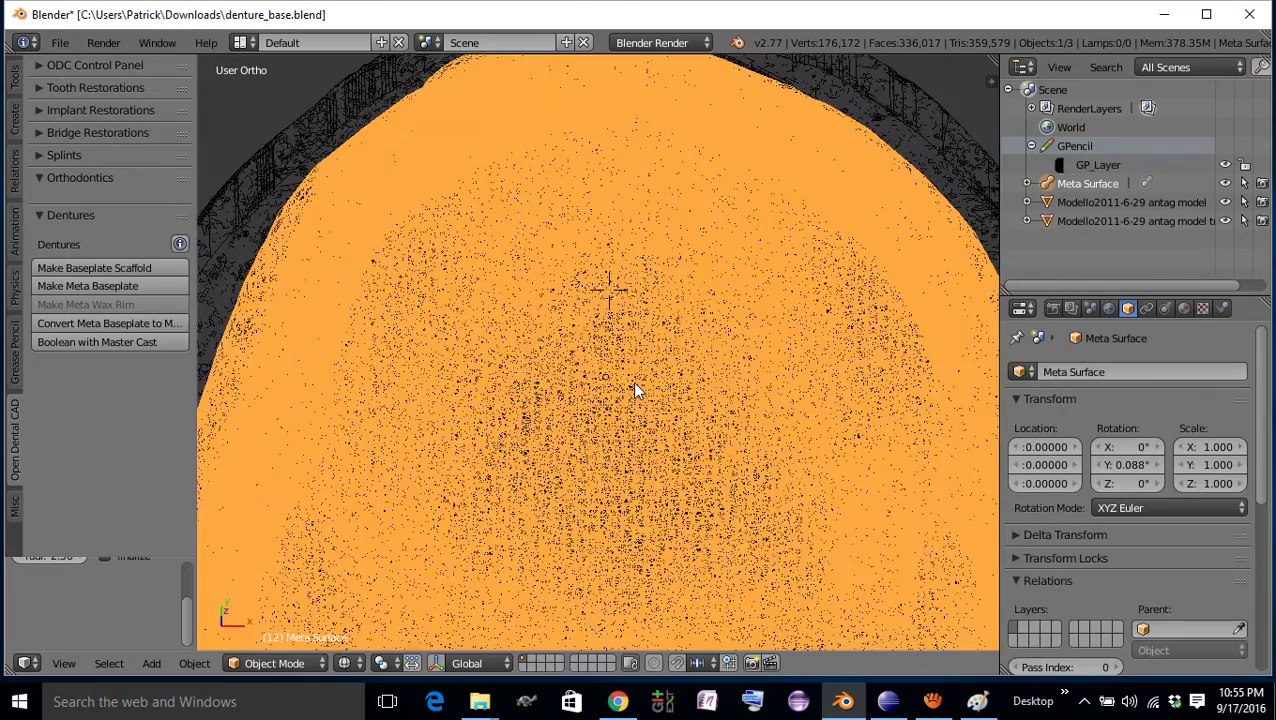
middle_click_drag(631, 382, 600, 295)
scroll(658, 430, "down", 3)
mouse_move(658, 430)
middle_mouse_down()
mouse_move(666, 490)
mouse_move(650, 438)
middle_mouse_up()
key("z")
scroll(650, 438, "up", 3)
middle_click_drag(632, 285, 617, 262)
Step: Add a metaball cube above the front of the arch and scale it to about 1.53
left_click(584, 255)
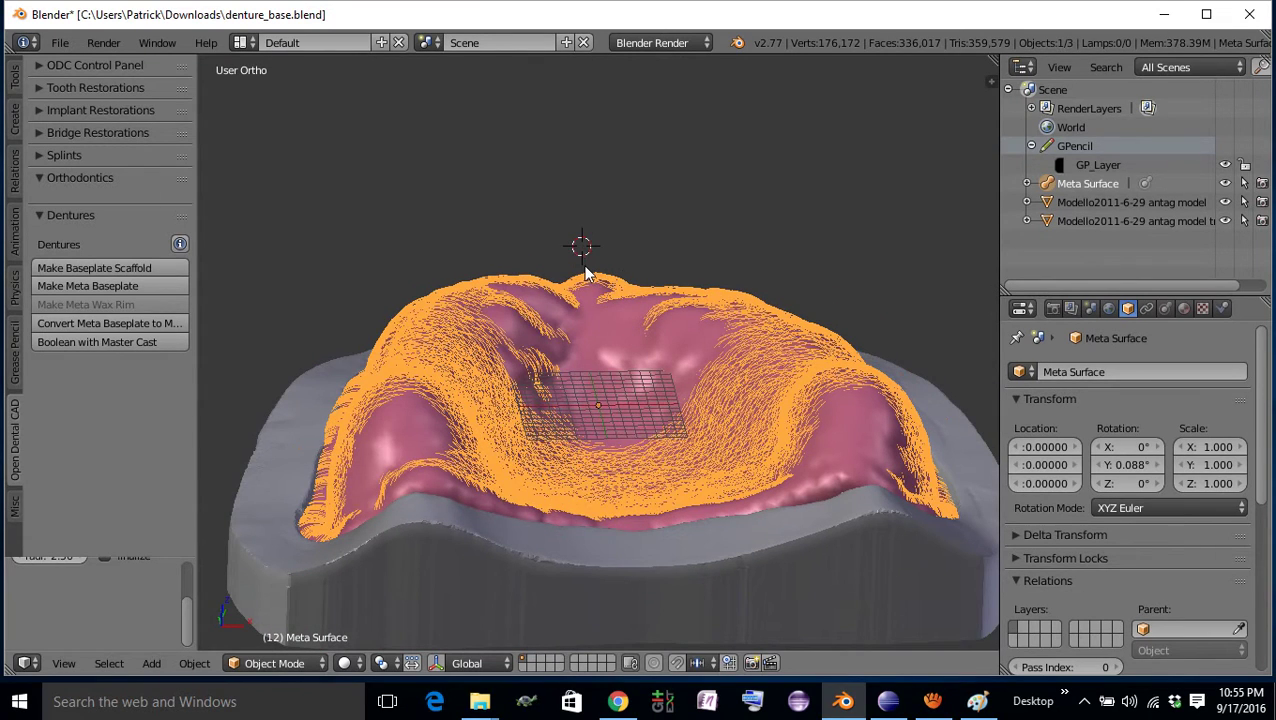
key("shift+a")
mouse_move(590, 270)
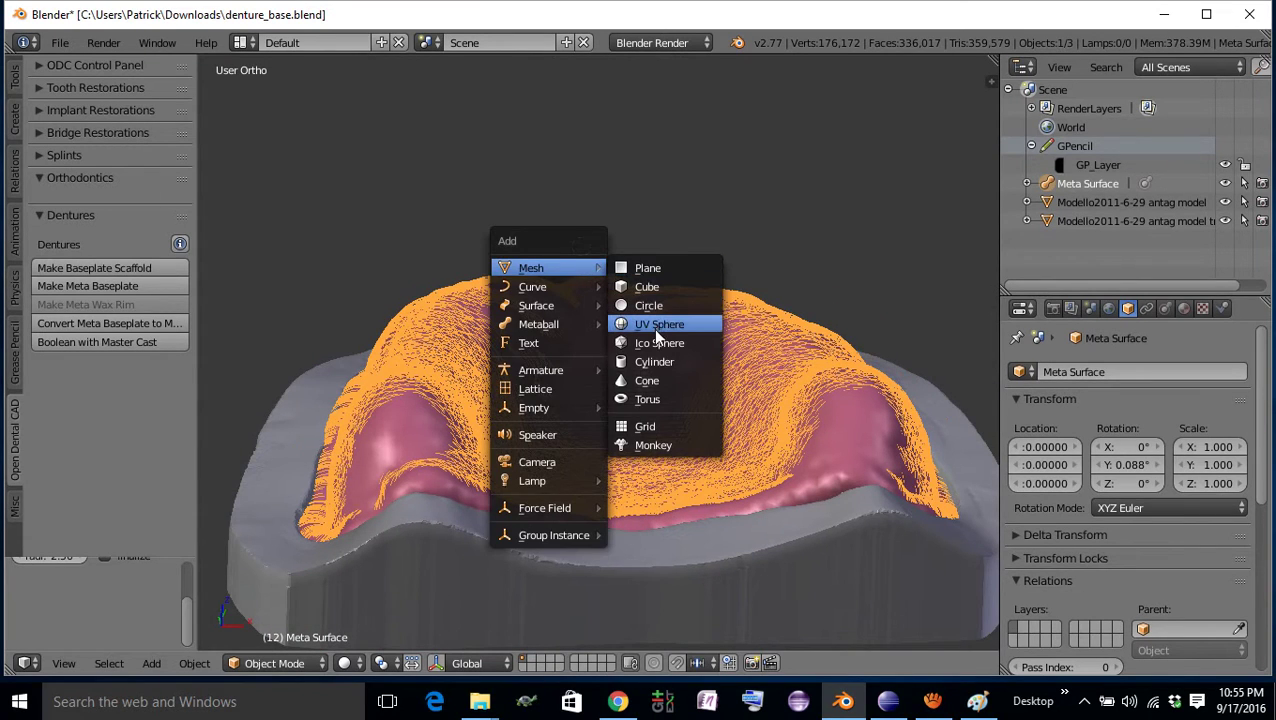
mouse_move(567, 328)
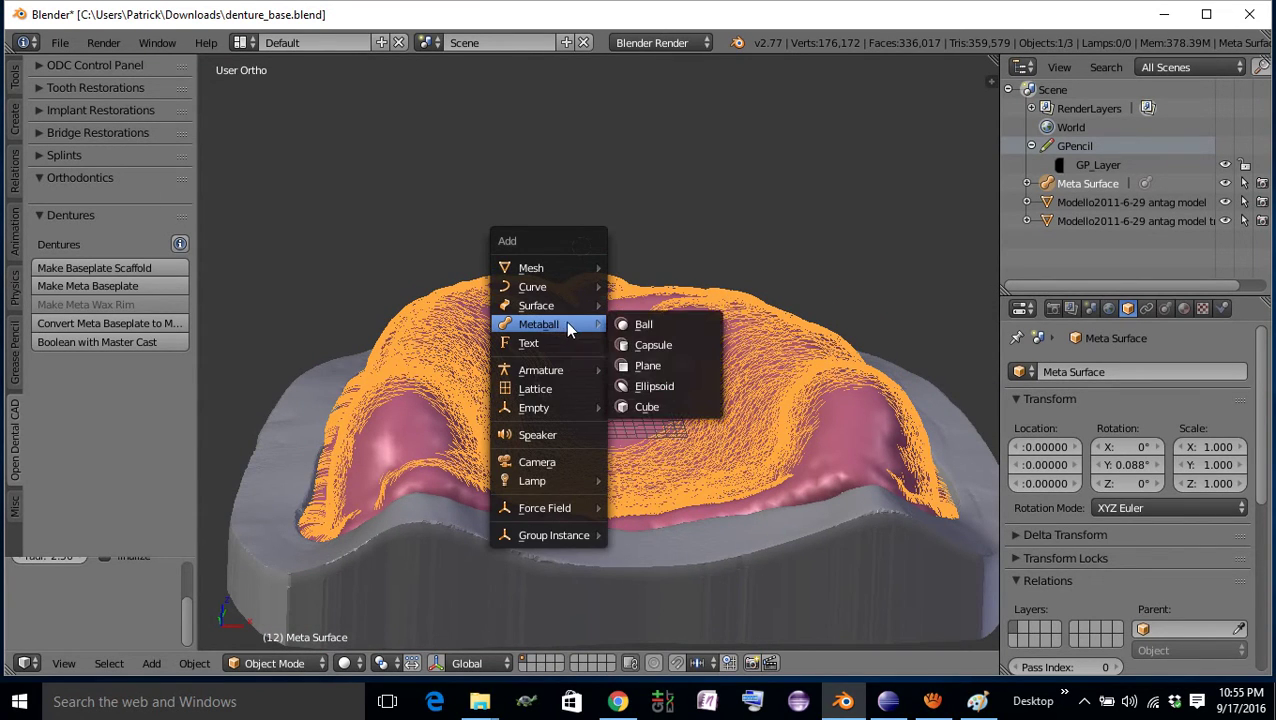
left_click(649, 407)
key("s")
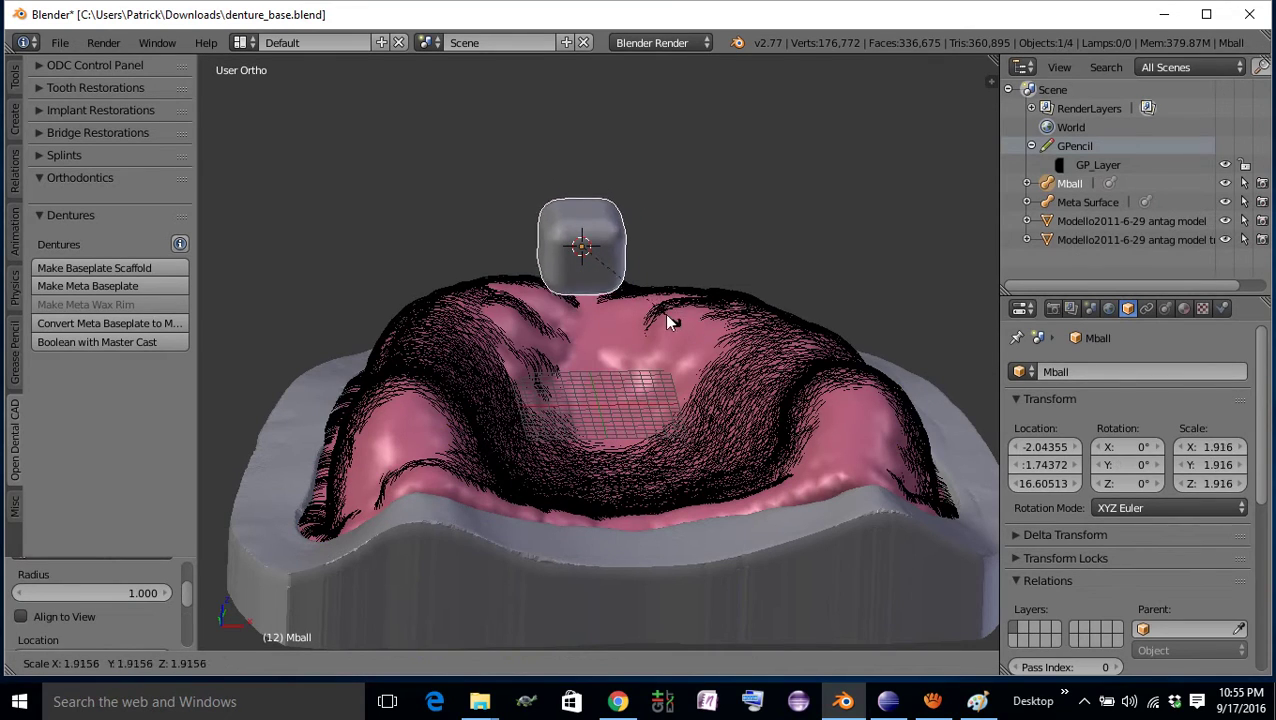
left_click(649, 316)
Step: Rename the new metaball cube as MetaSurface.001
middle_click_drag(649, 316, 557, 350)
scroll(557, 350, "up", 3)
left_click(1048, 371)
type("MetaSurface.0")
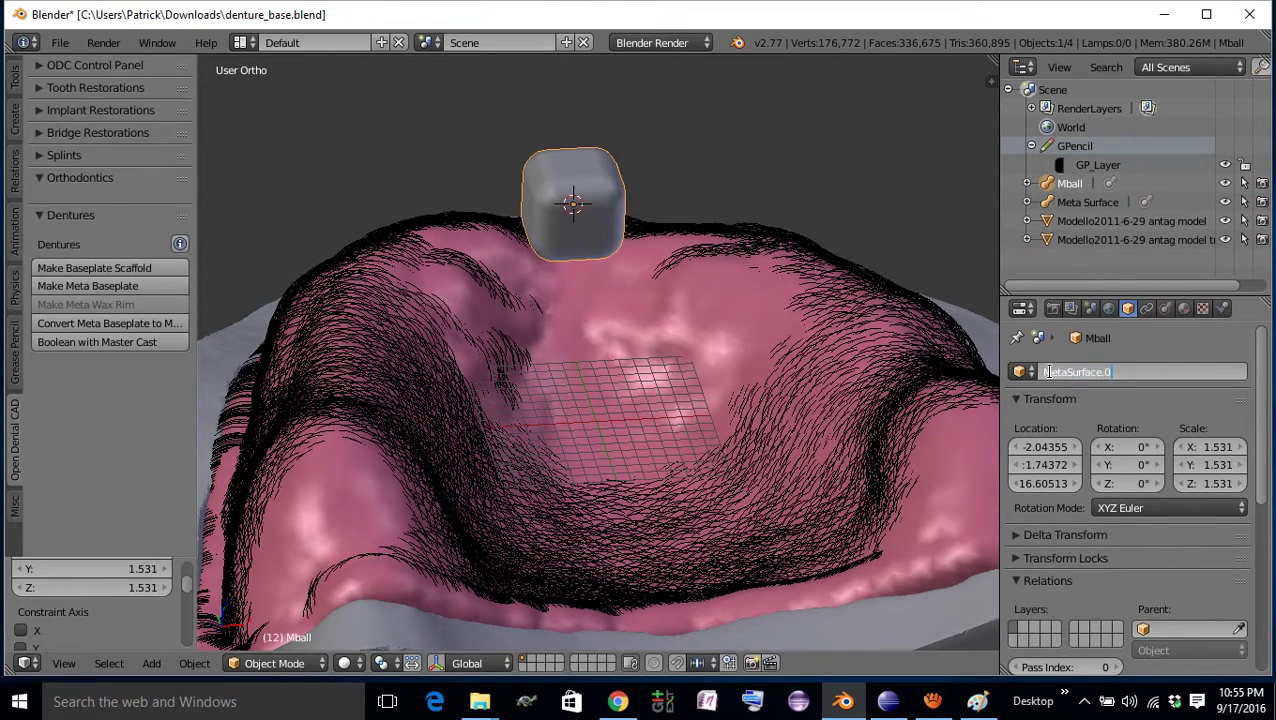
key("Return")
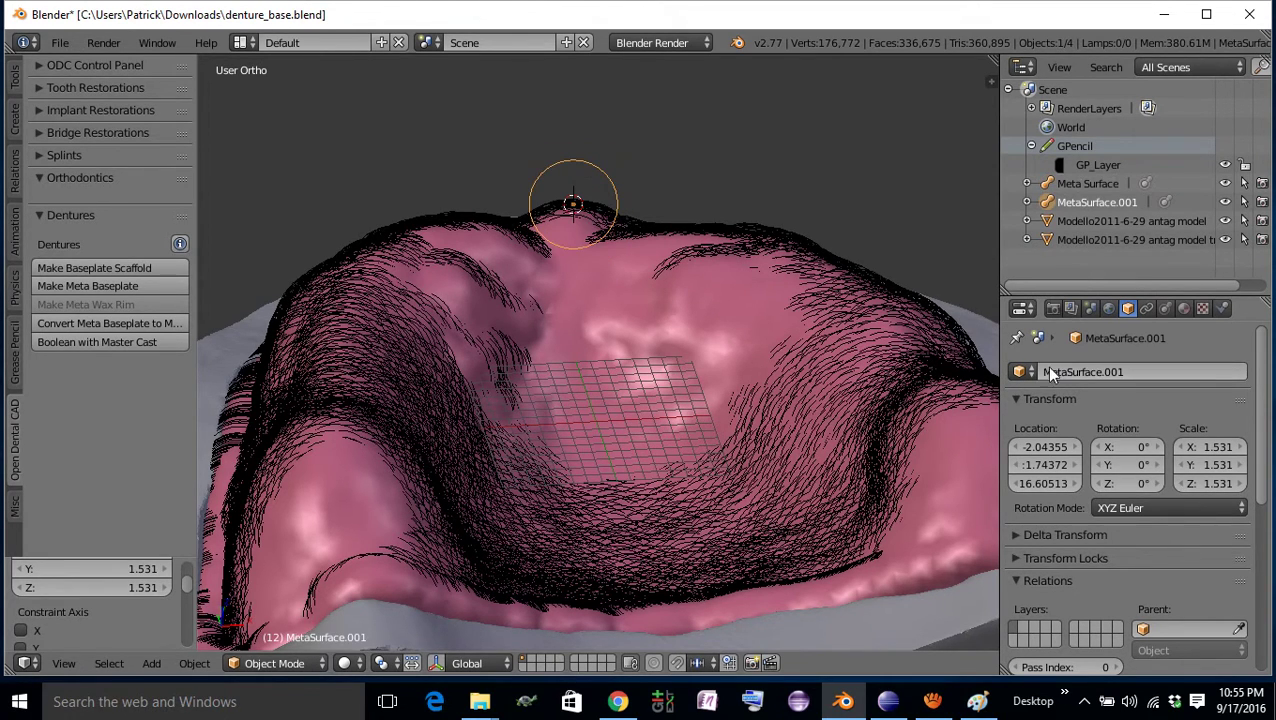
Step: Move MetaSurface.001 around the arch and set it on the ridge at about X -18.84, Z 5.95
scroll(536, 271, "down", 3)
right_click(560, 248)
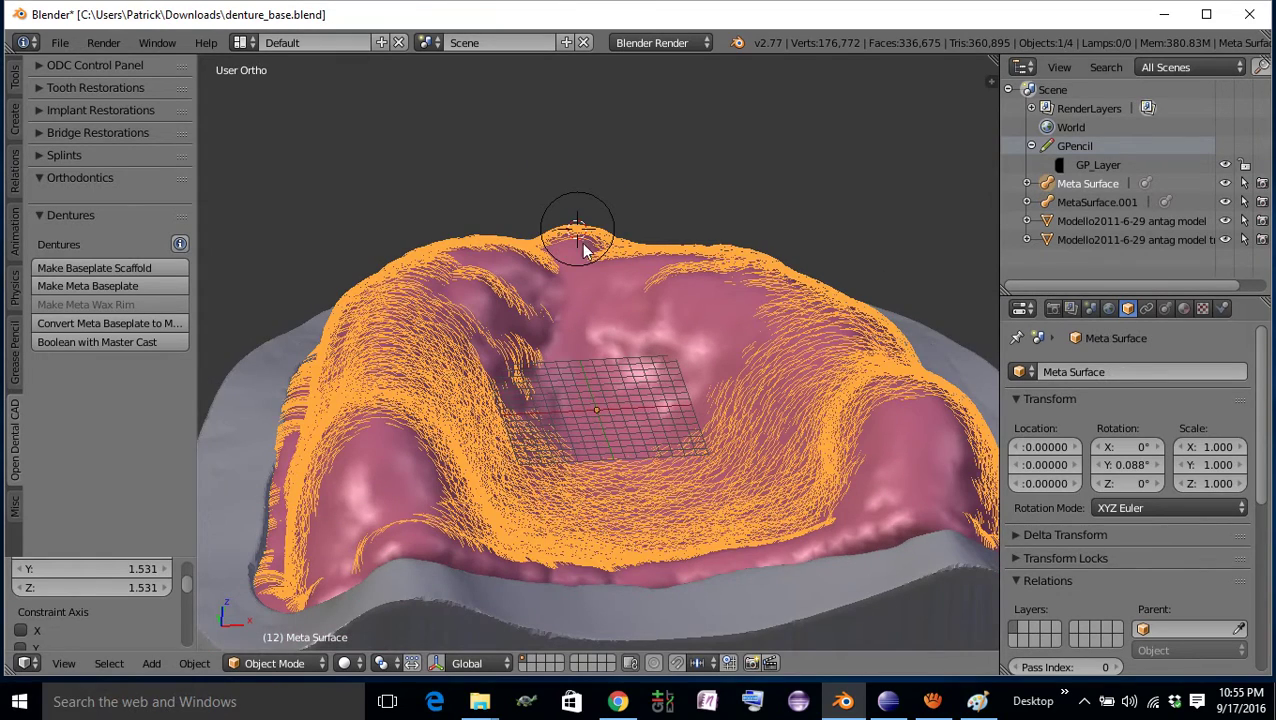
right_click(612, 232)
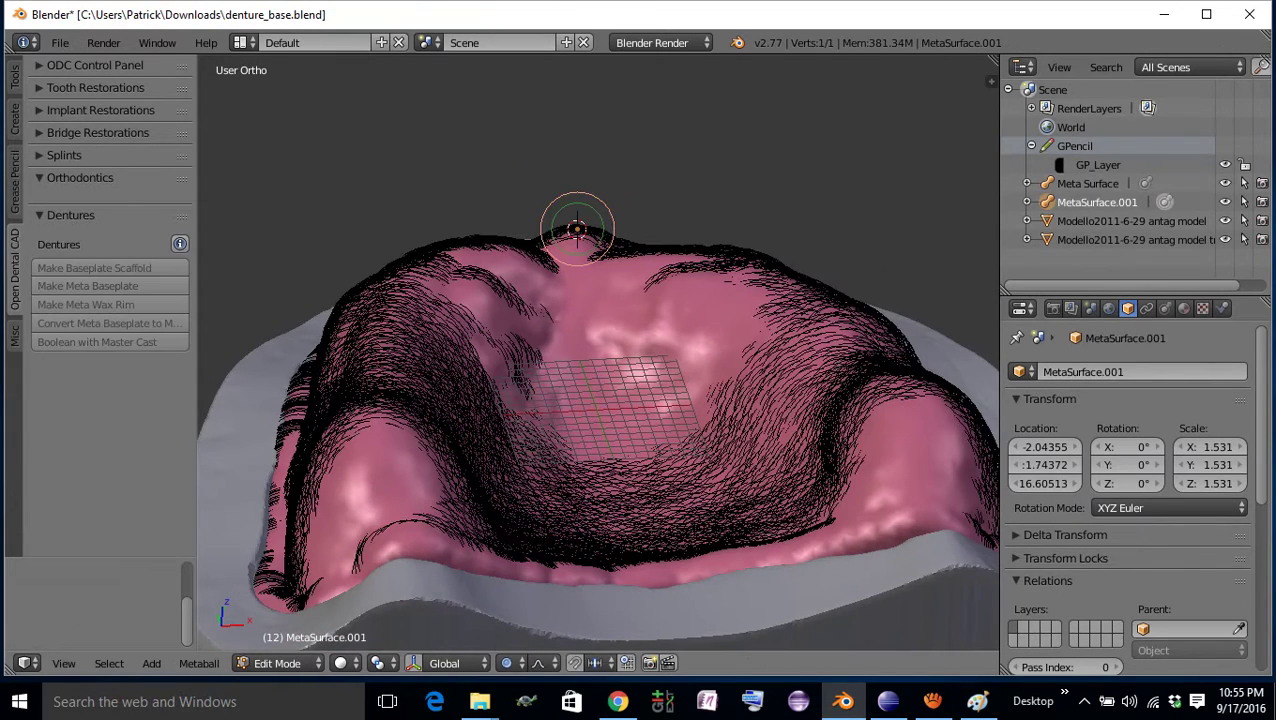
key("g")
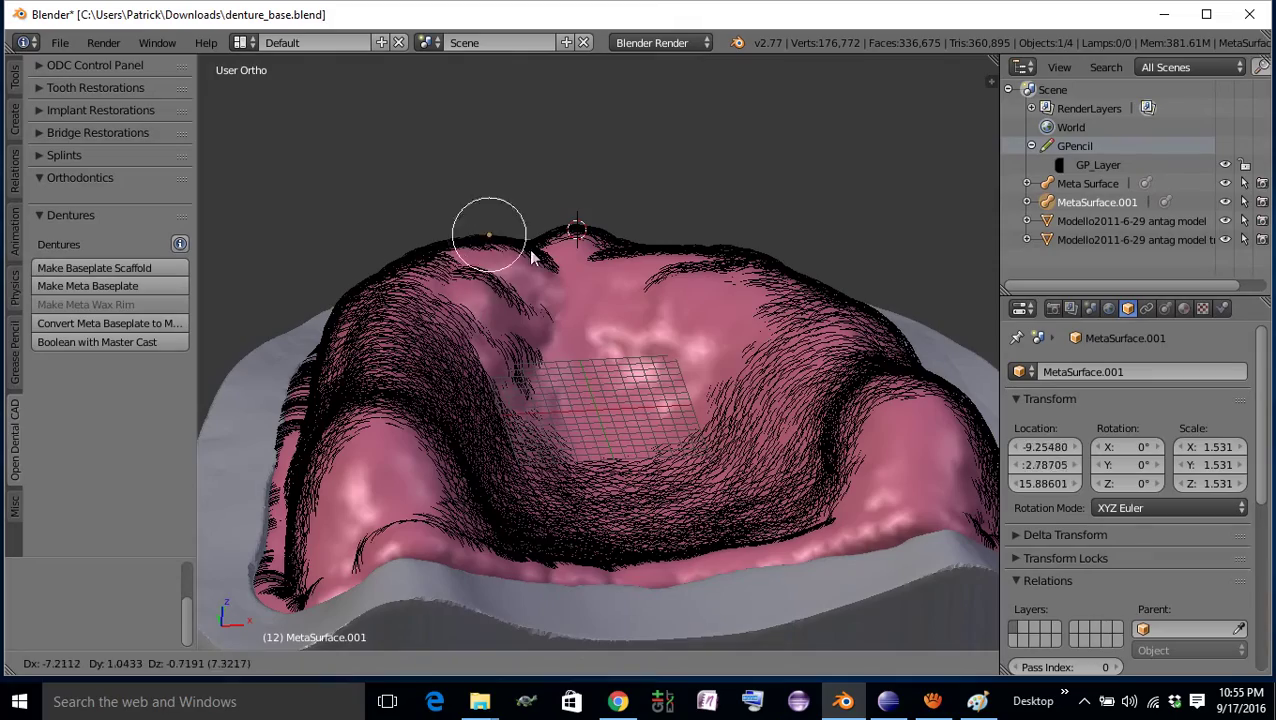
right_click(572, 255)
middle_click_drag(572, 255, 603, 297)
key("g")
left_click(575, 410)
middle_click_drag(590, 407, 464, 342)
key("g")
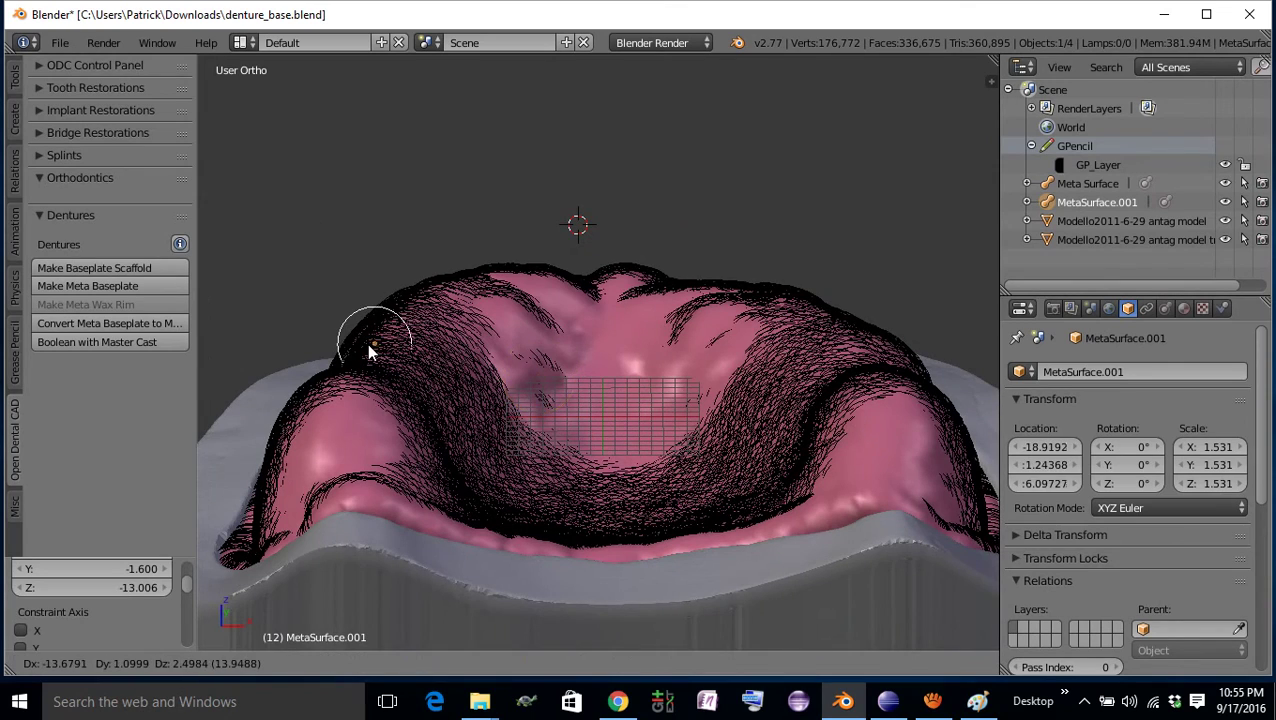
left_click(368, 345)
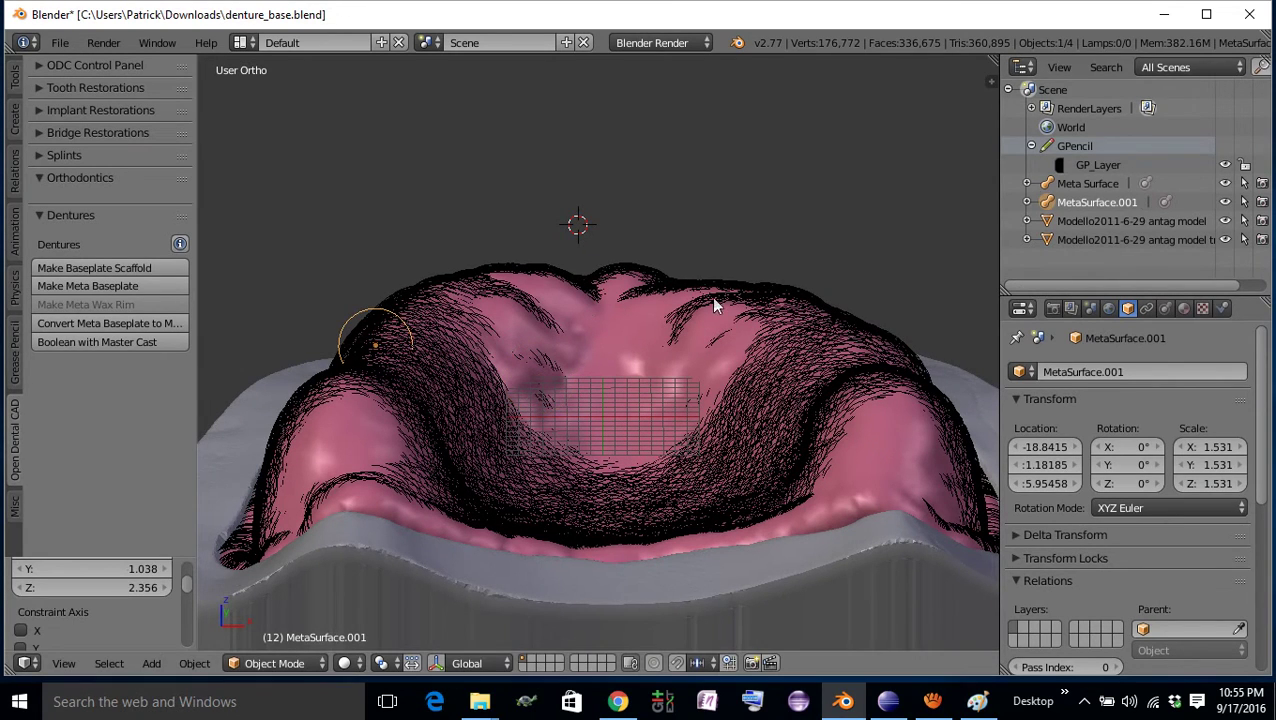
Step: Delete the MetaSurface.001 object from the scene
left_click(1094, 186)
left_click(1094, 204)
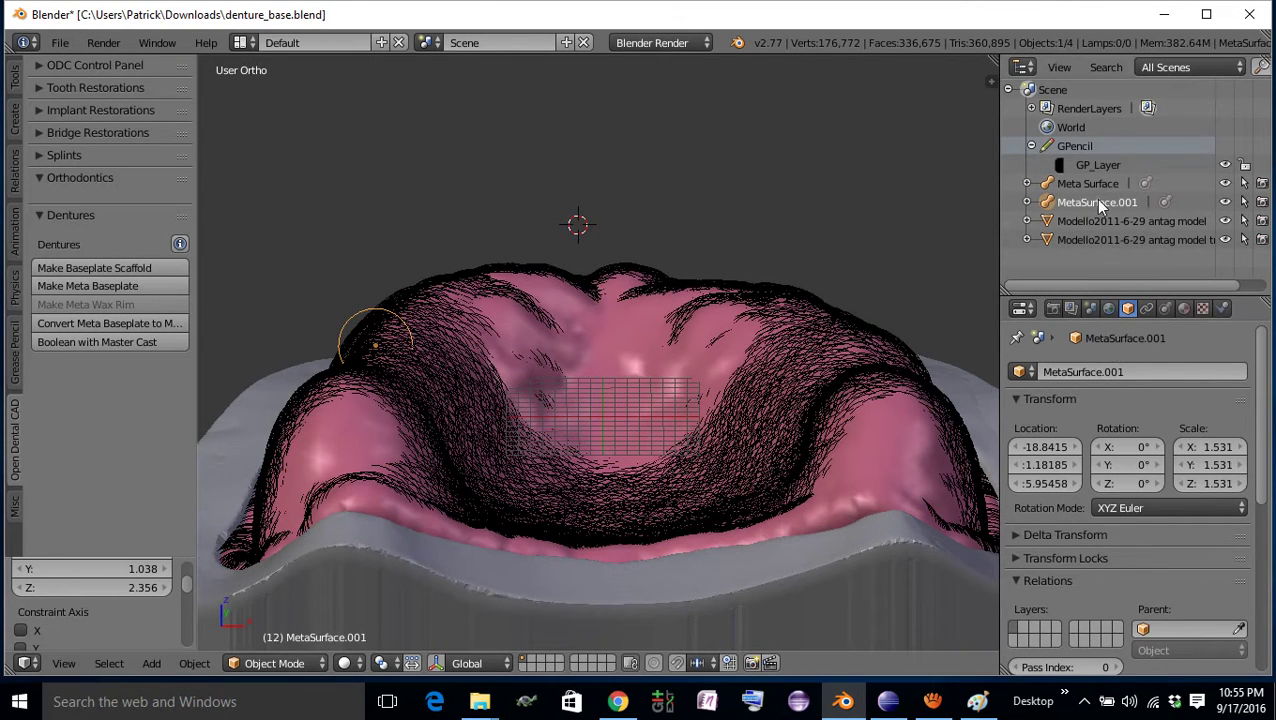
key("x")
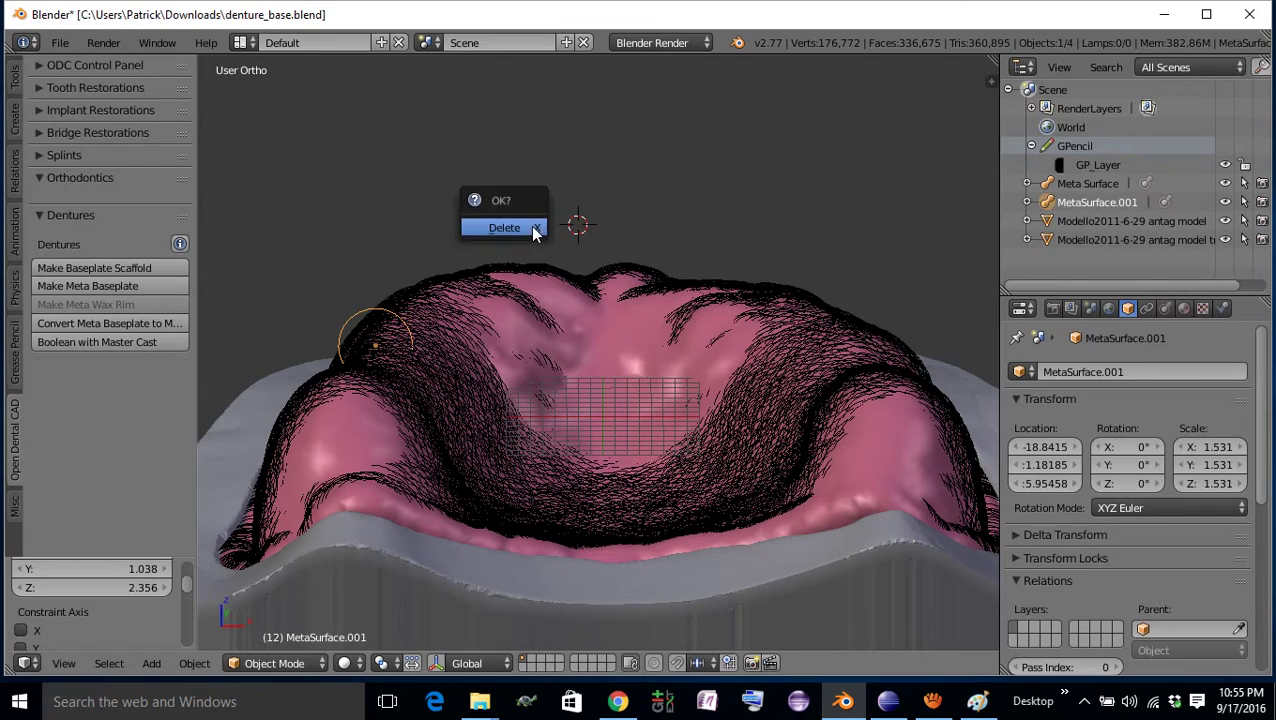
left_click(530, 228)
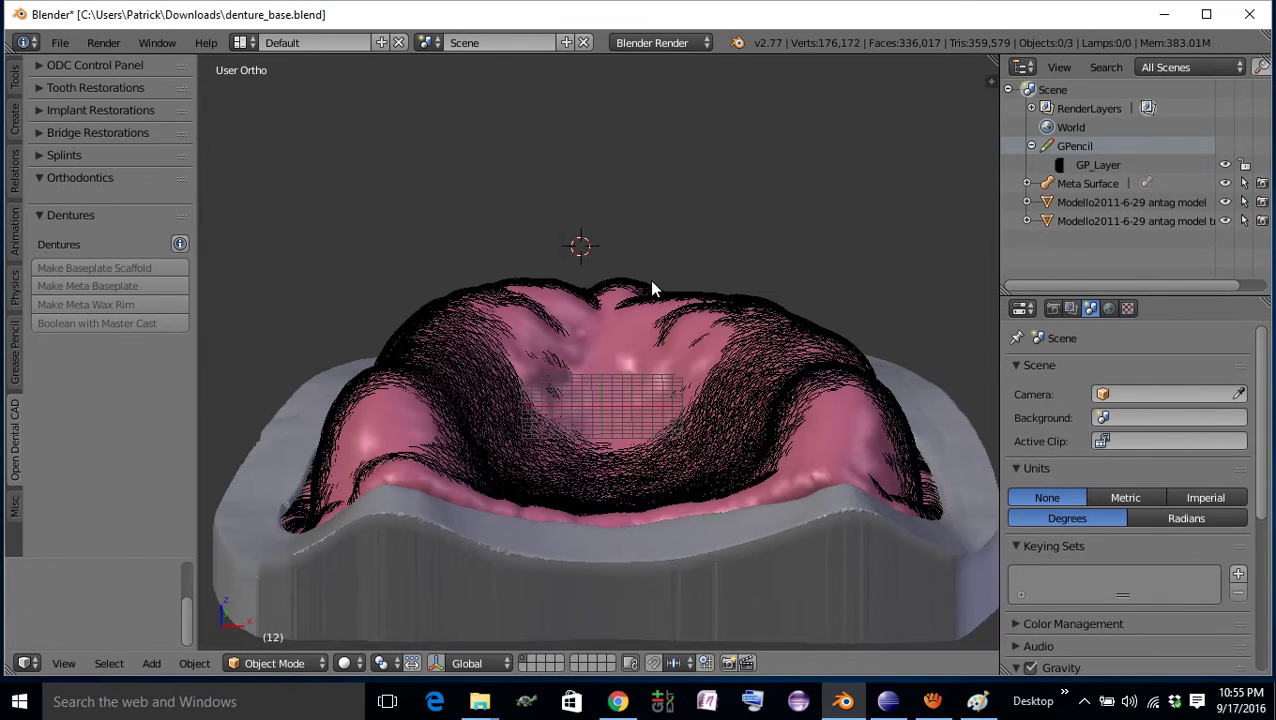
Step: Hide the meta surface and the trimmed model, leaving only the original arch model in view
right_click(688, 338)
key("h")
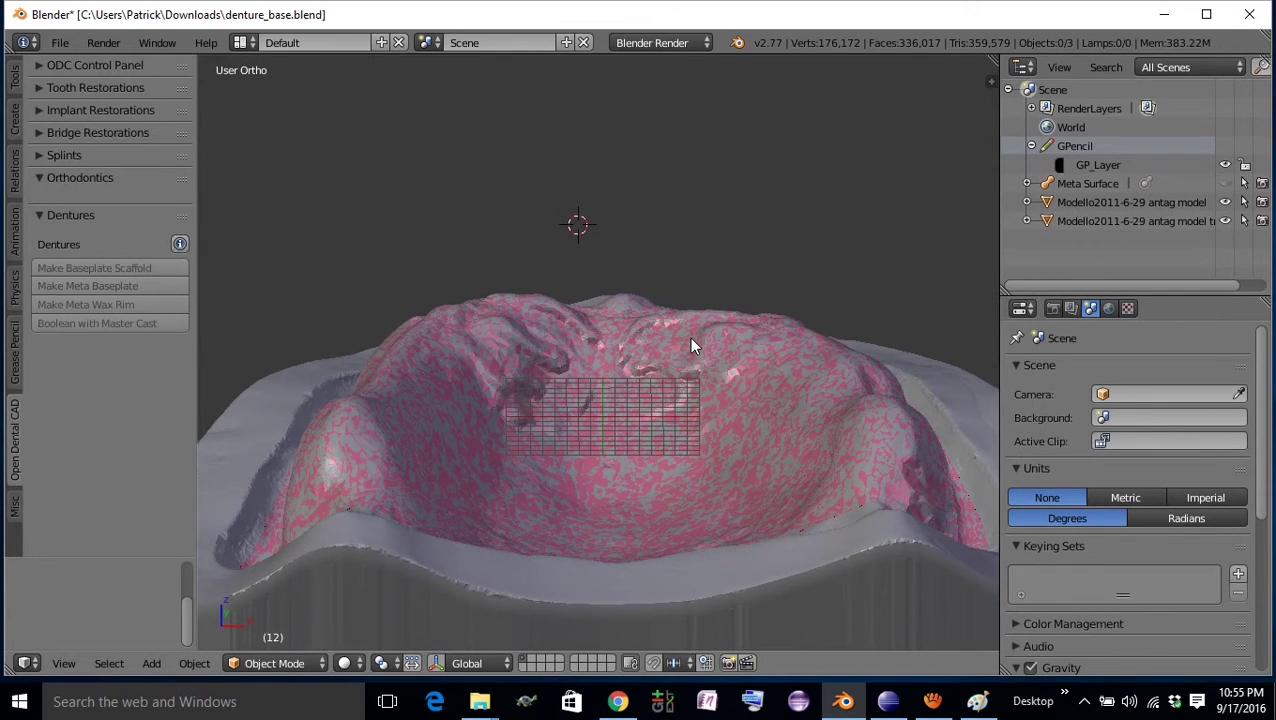
right_click(702, 369)
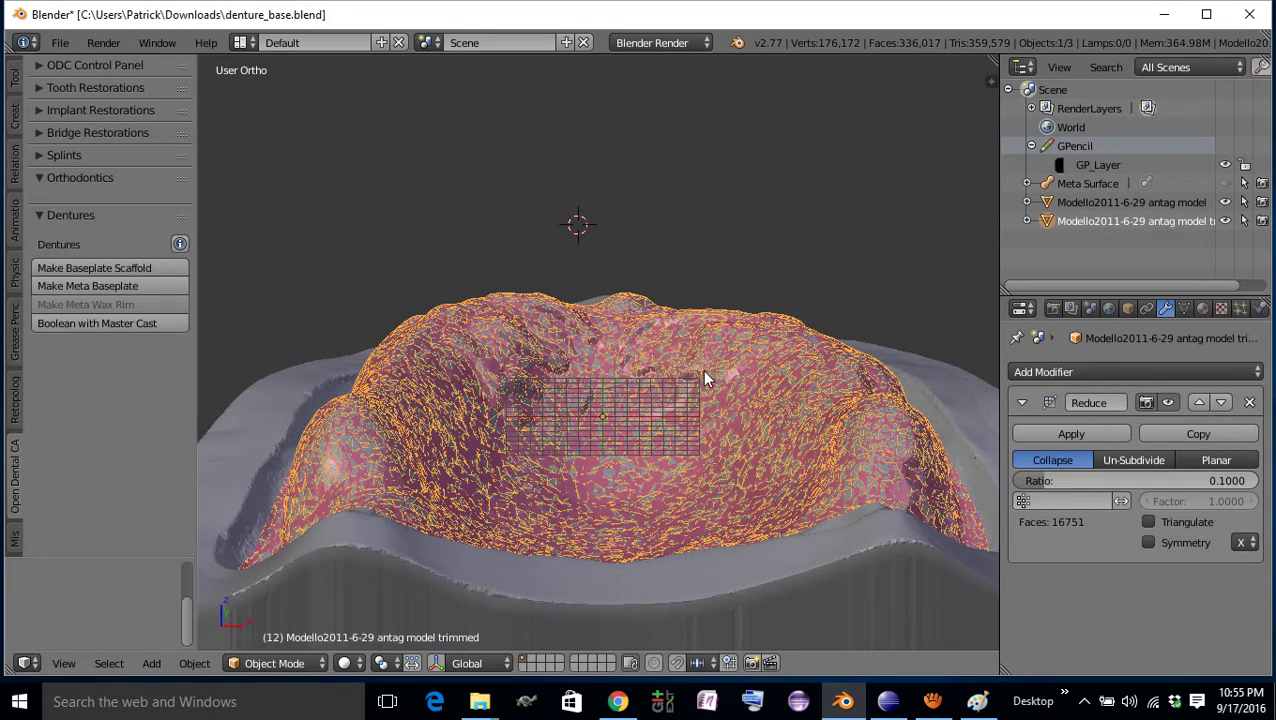
key("h")
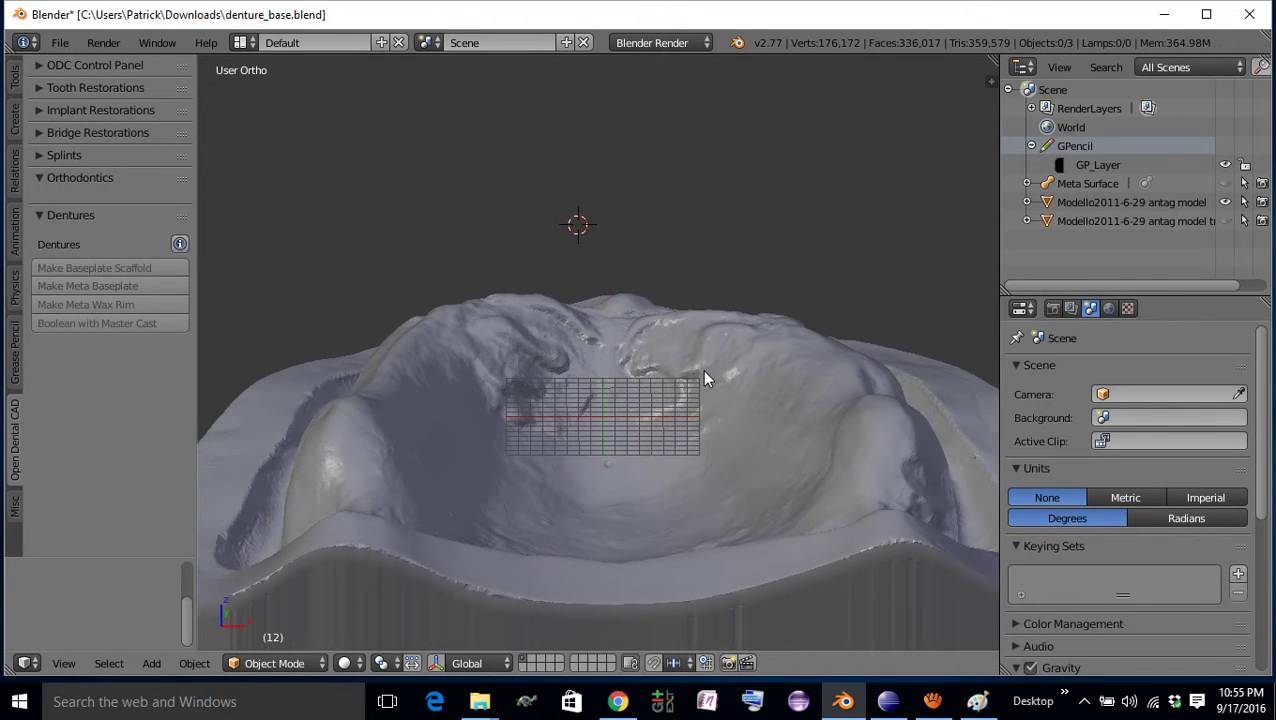
Step: Draw an arch curve on the original arch model in top view, following the ridge crest from one posterior end to the other
key("KP_7")
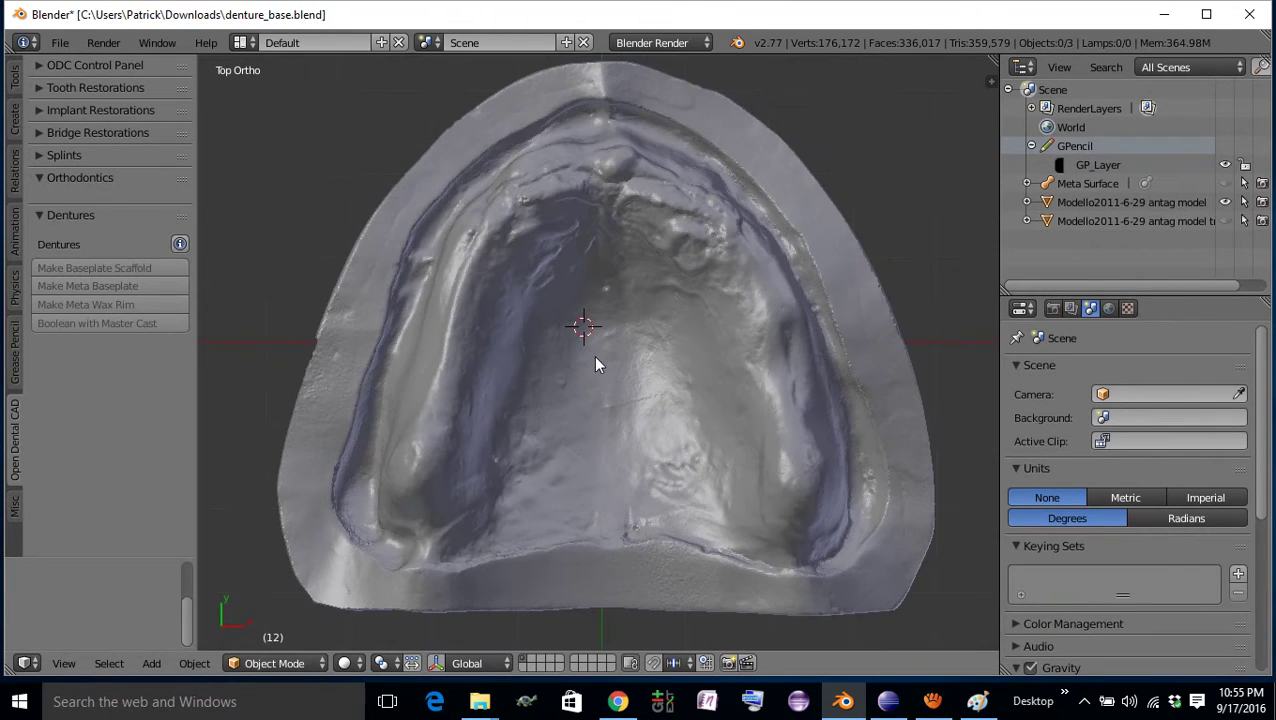
right_click(490, 396)
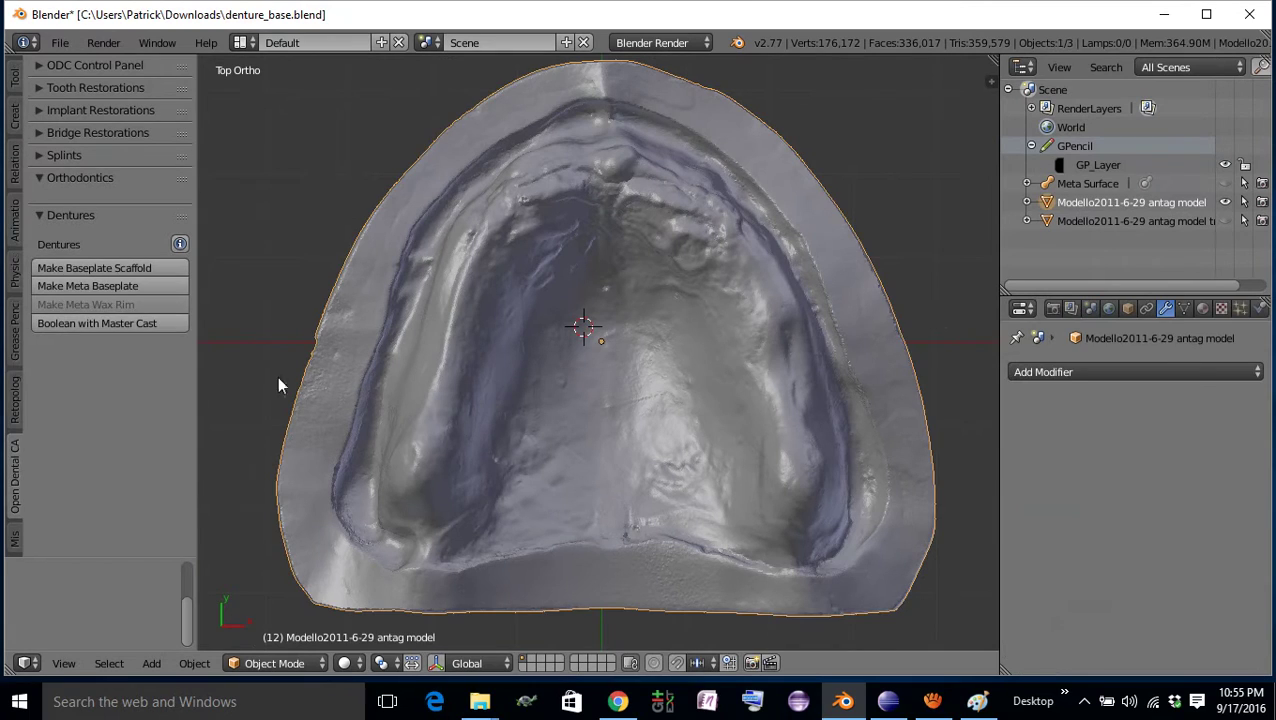
left_click(40, 132)
left_click(125, 330)
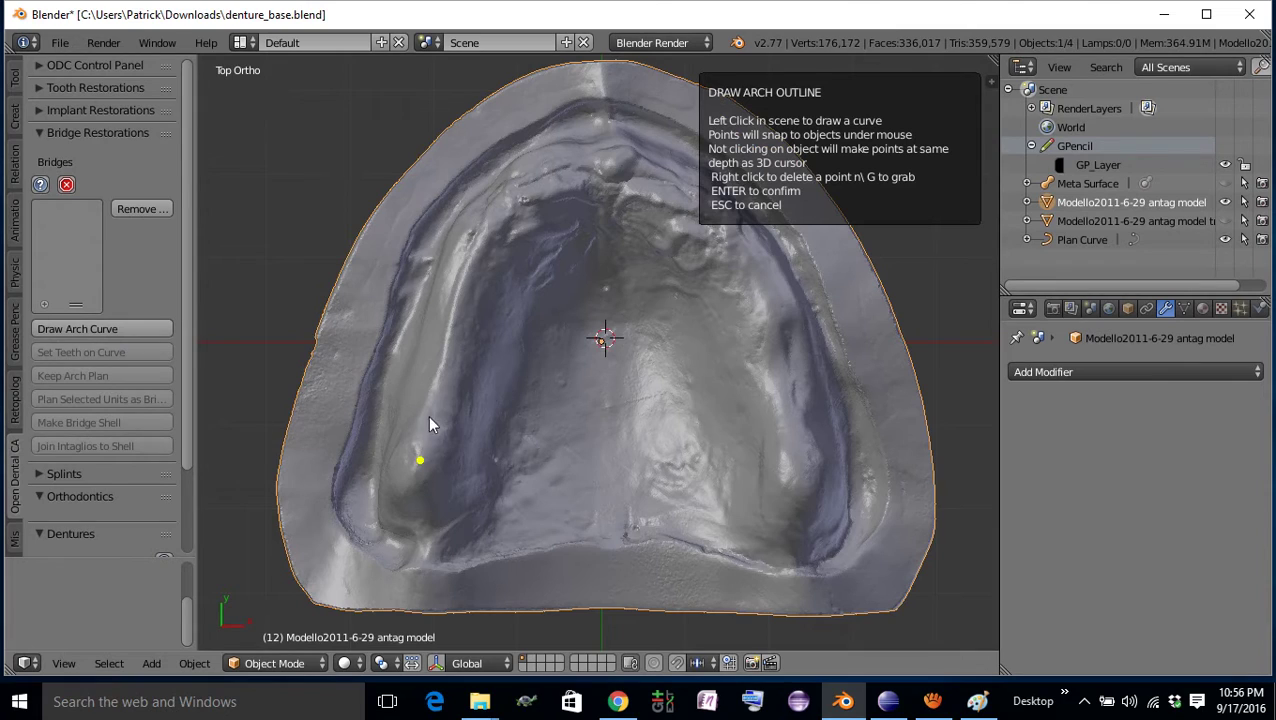
left_click(440, 381)
left_click(463, 287)
left_click(490, 226)
left_click(541, 183)
left_click(604, 170)
left_click(693, 193)
left_click(747, 263)
left_click(771, 329)
left_click(782, 388)
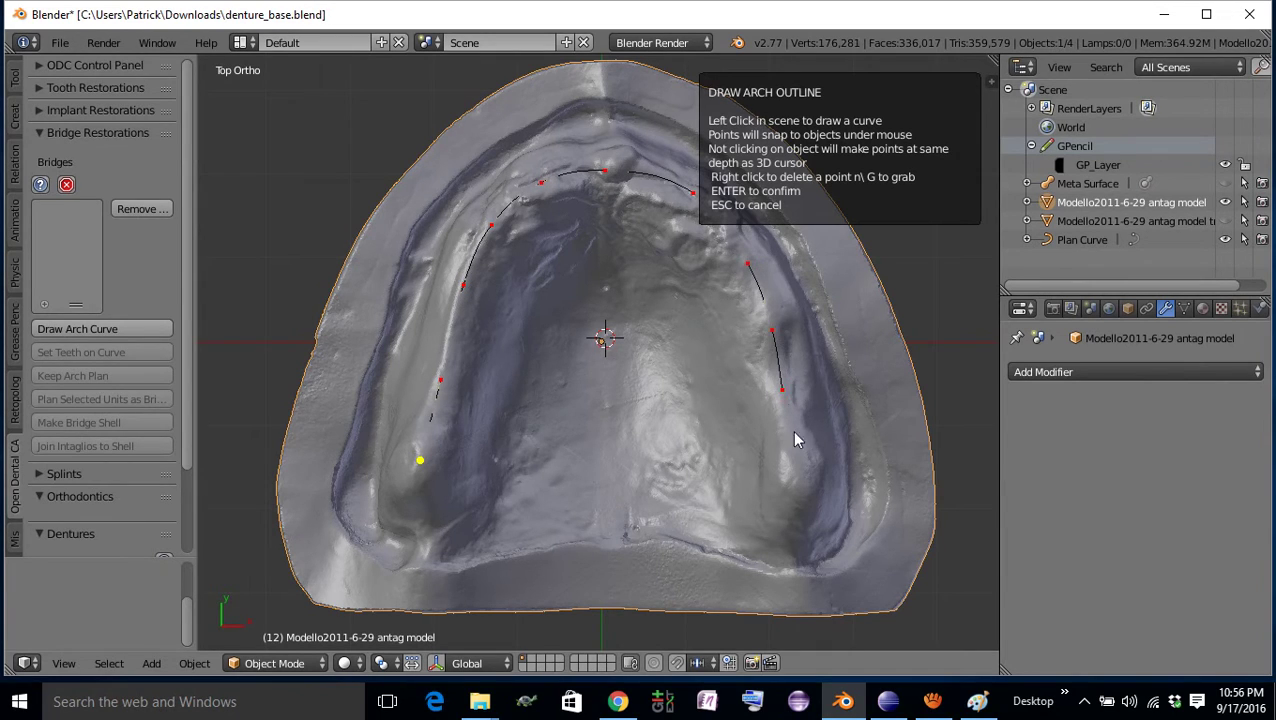
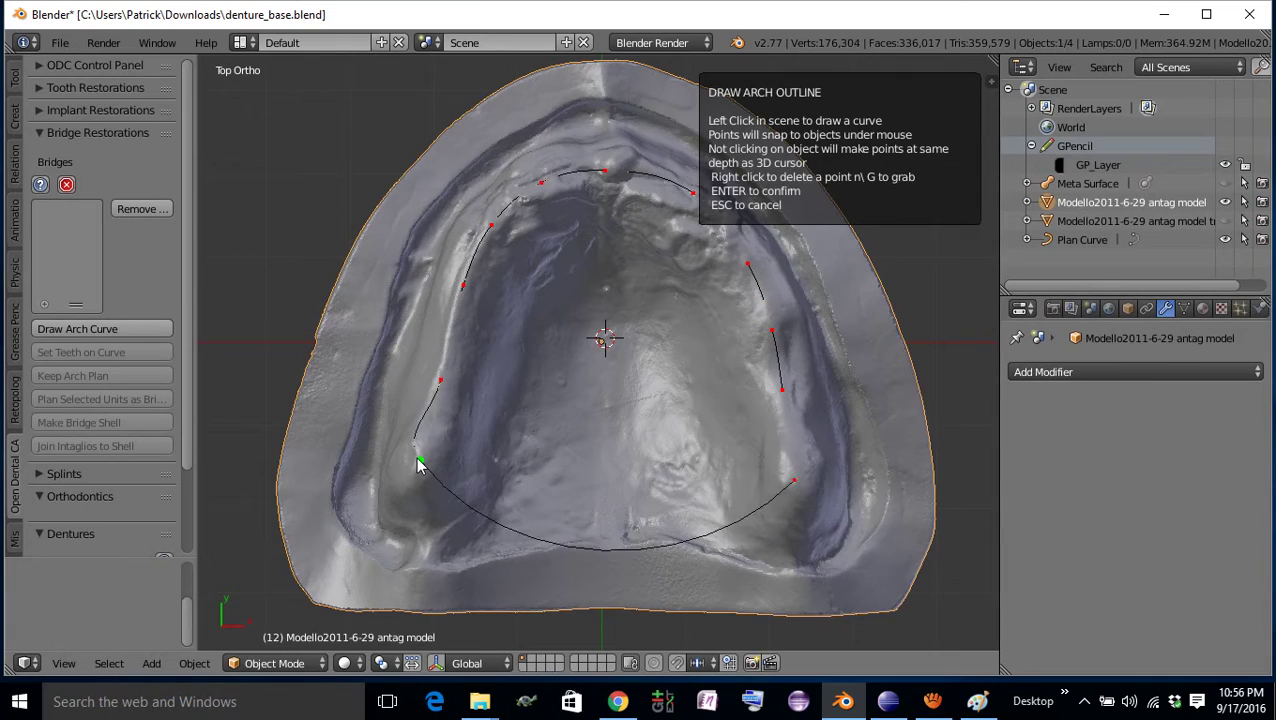
Step: Reopen the closed arch curve at its starting point, confirm the curve and hide the arch model
right_click(418, 462)
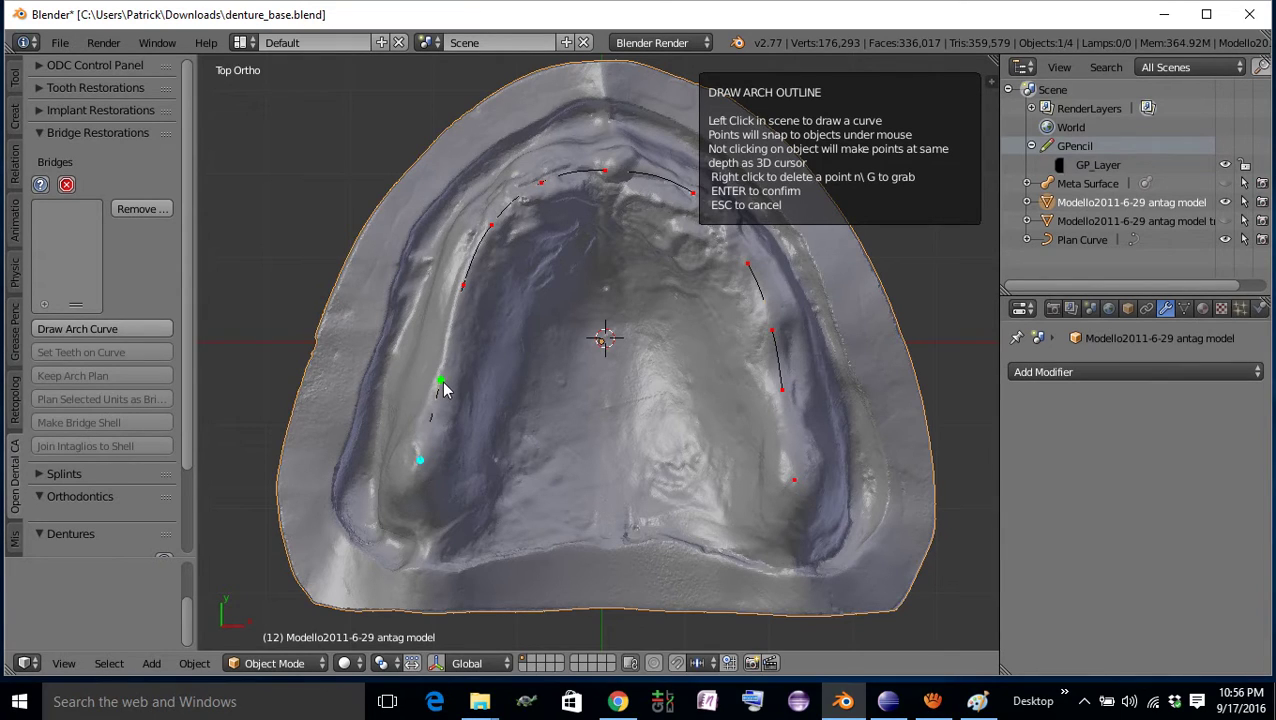
key("g")
left_click(441, 380)
key("Return")
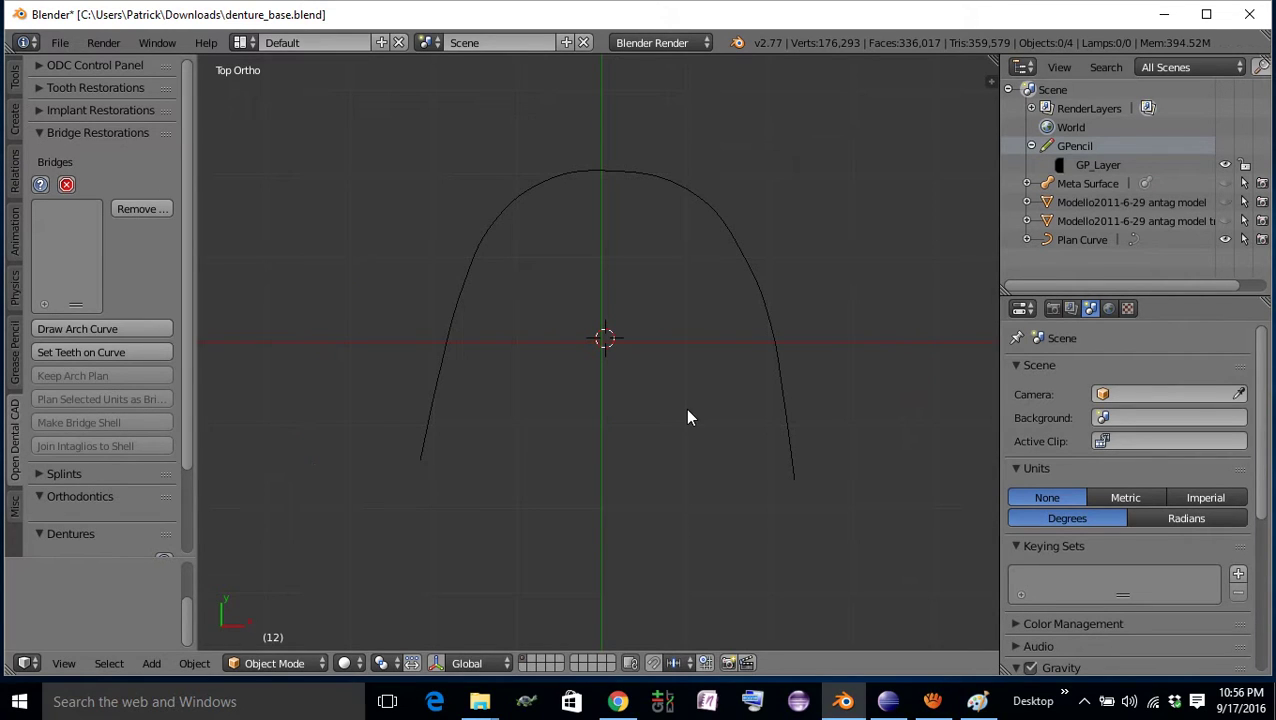
Step: Place the 3D cursor on the midline above the arch curve in front view, and return to top view
key("KP_1")
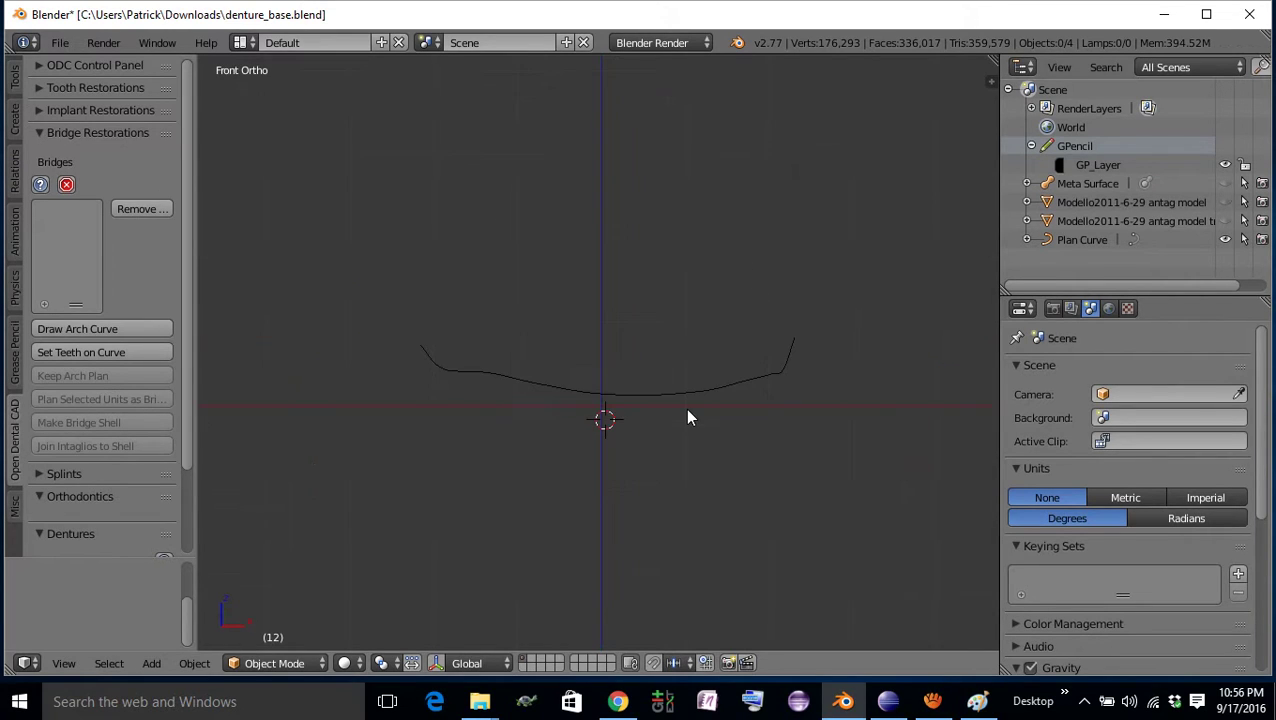
left_click(603, 316)
key("KP_7")
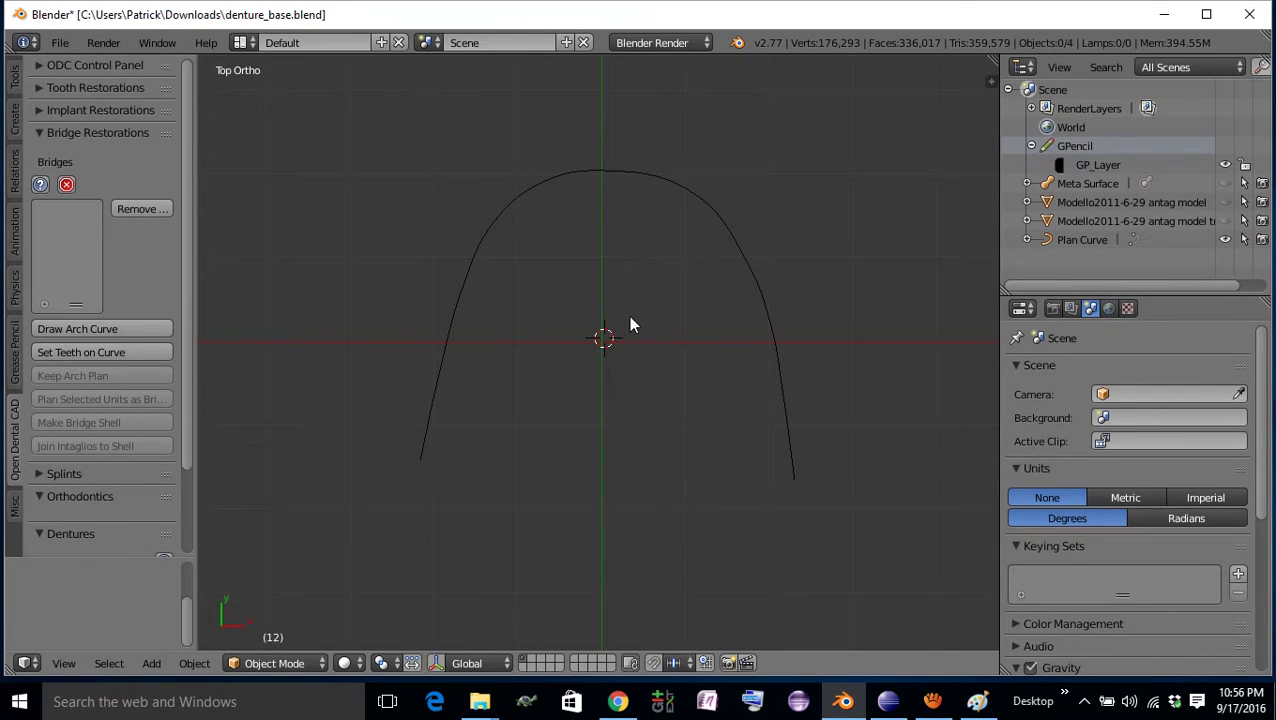
Step: Draw a second arch curve at the 3D cursor's height, matching the first curve's posterior ends and running slightly outside it around the front
left_click(117, 328)
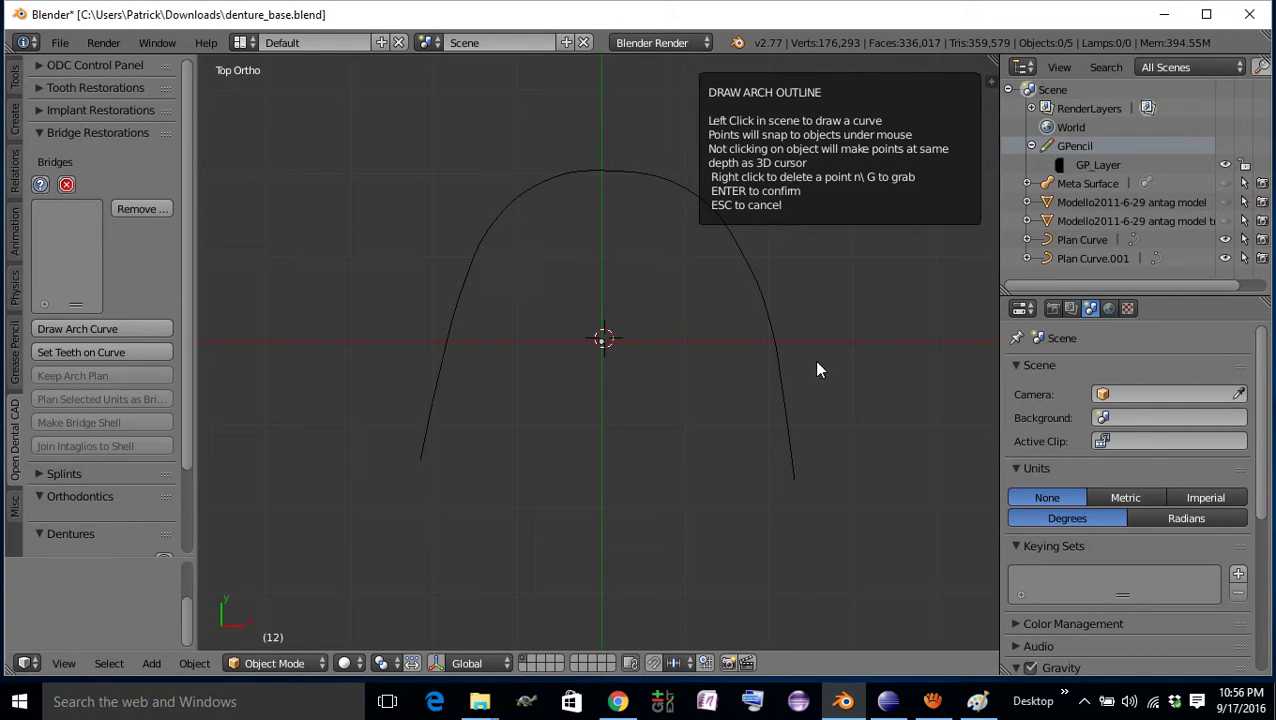
left_click(419, 459)
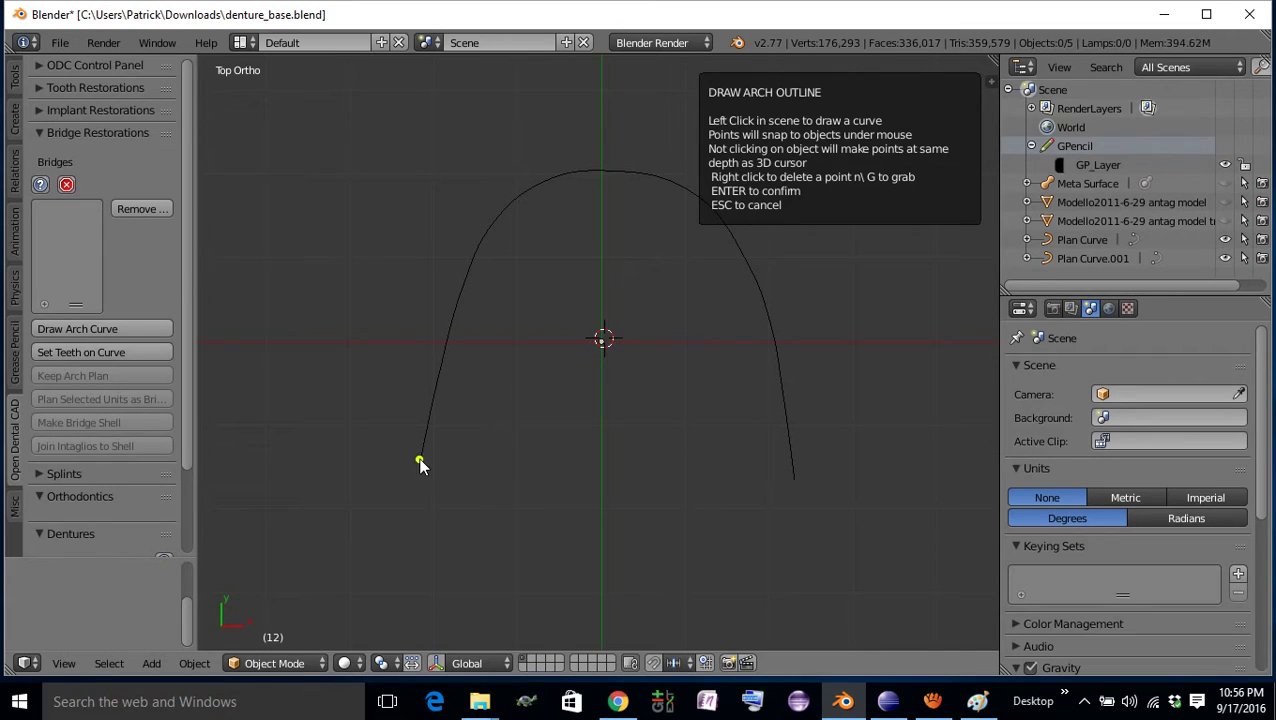
left_click(437, 376)
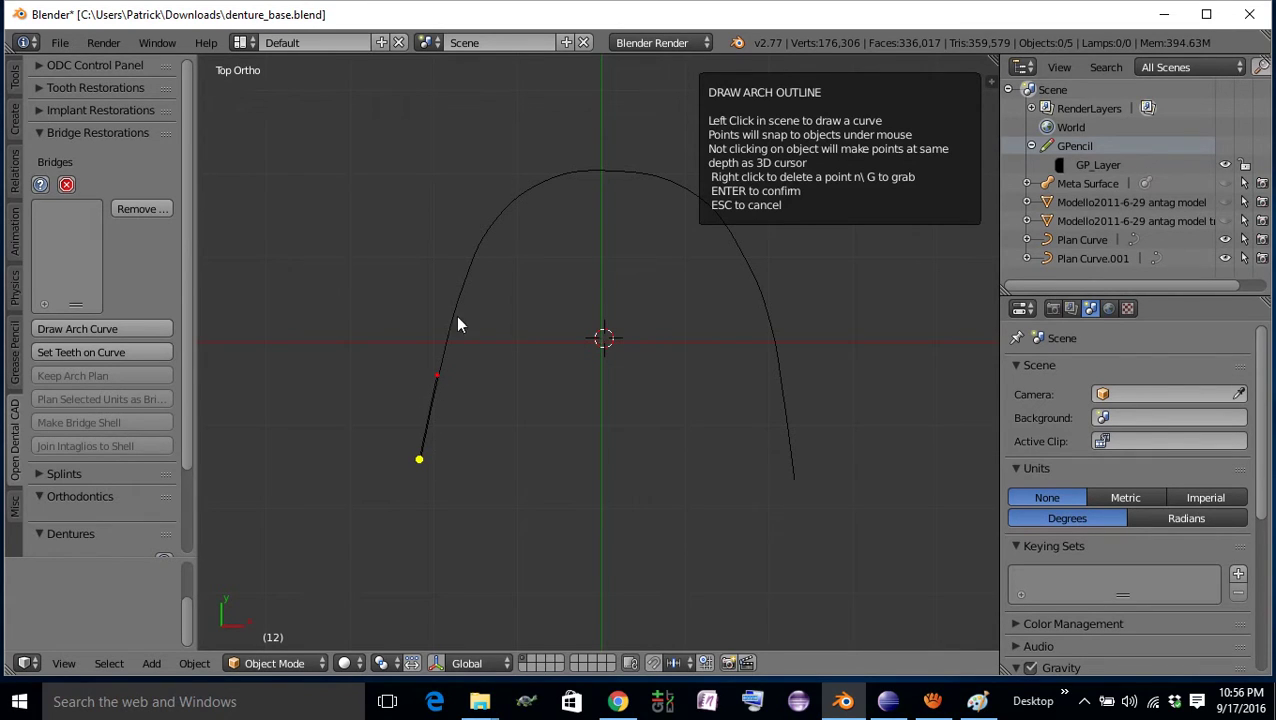
left_click(472, 248)
left_click(507, 173)
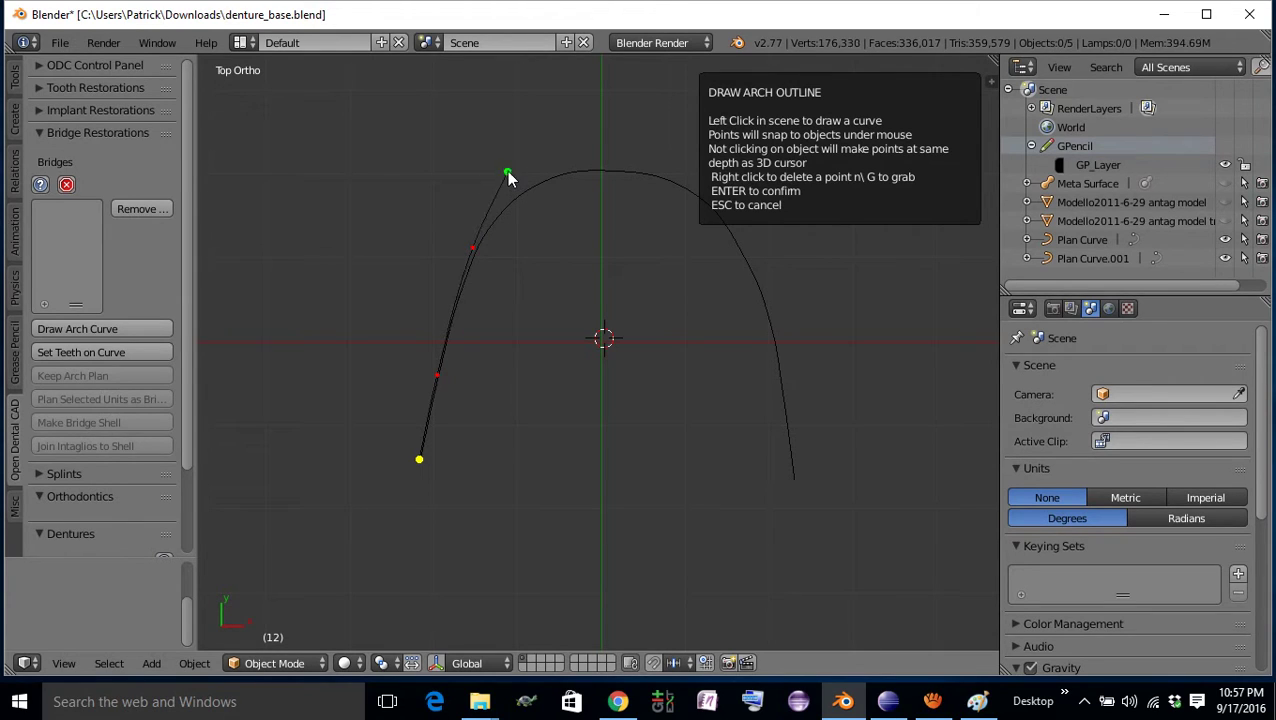
left_click(598, 148)
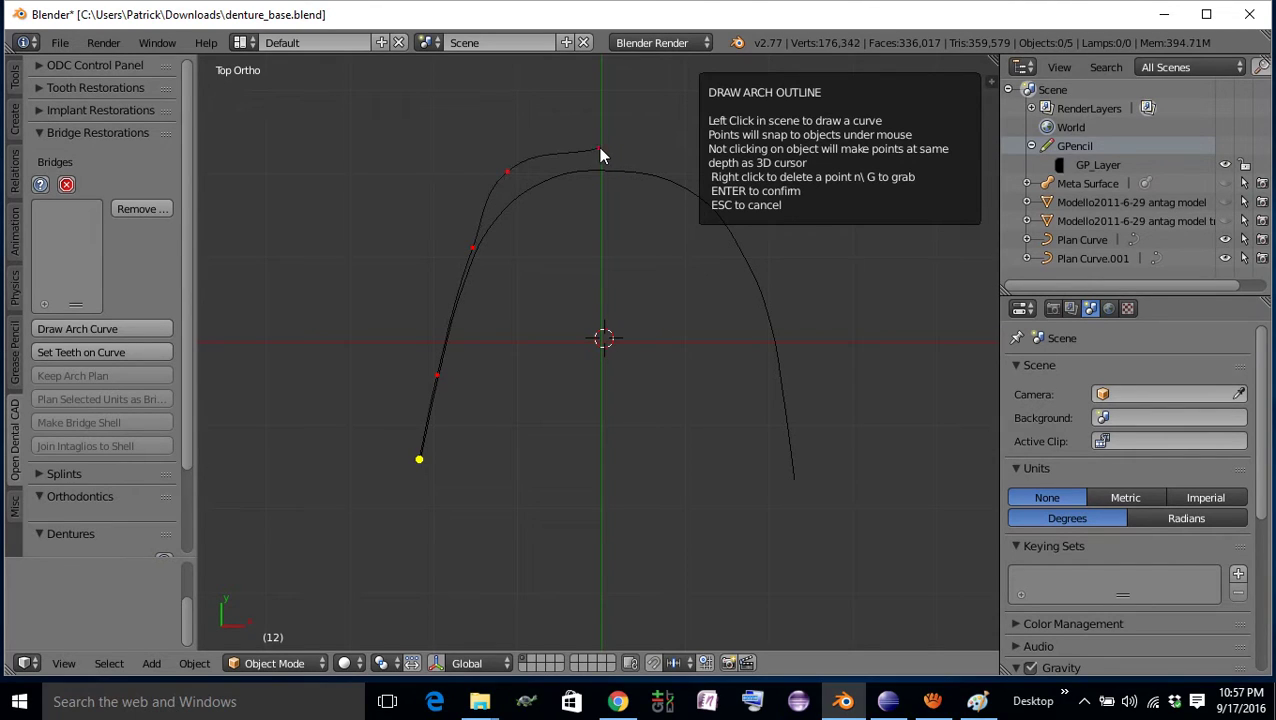
left_click(716, 177)
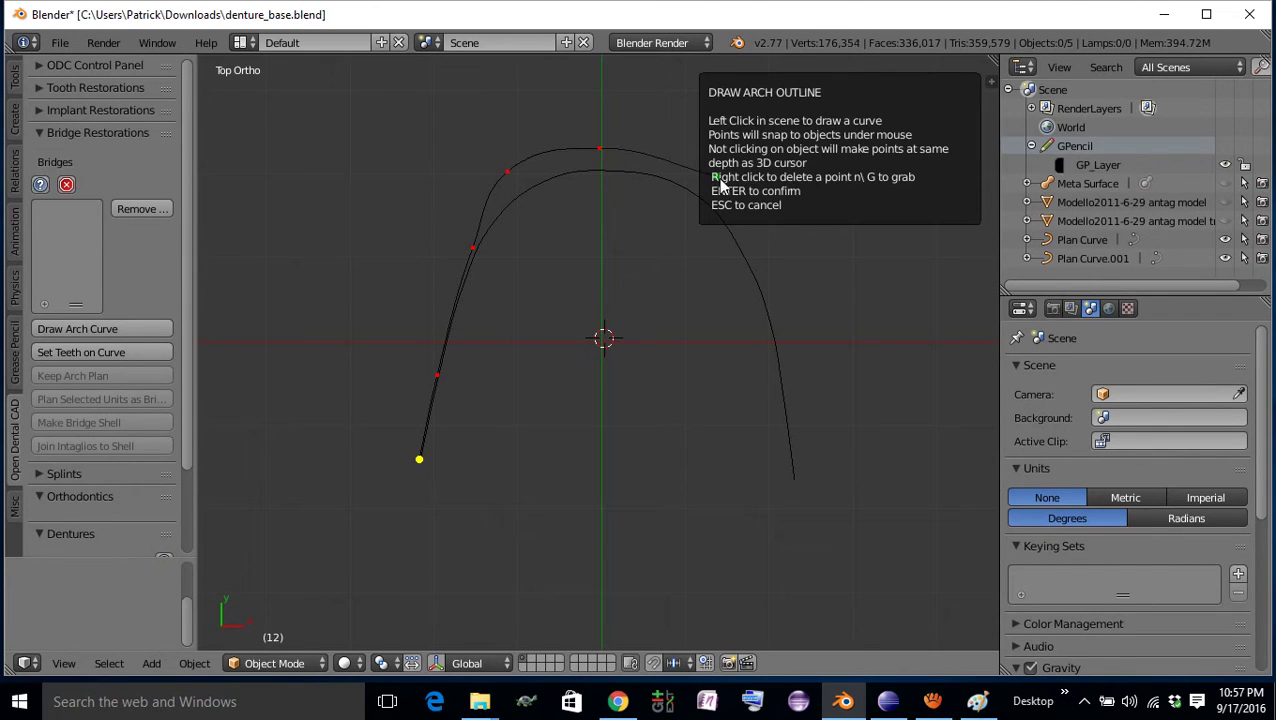
left_click(760, 279)
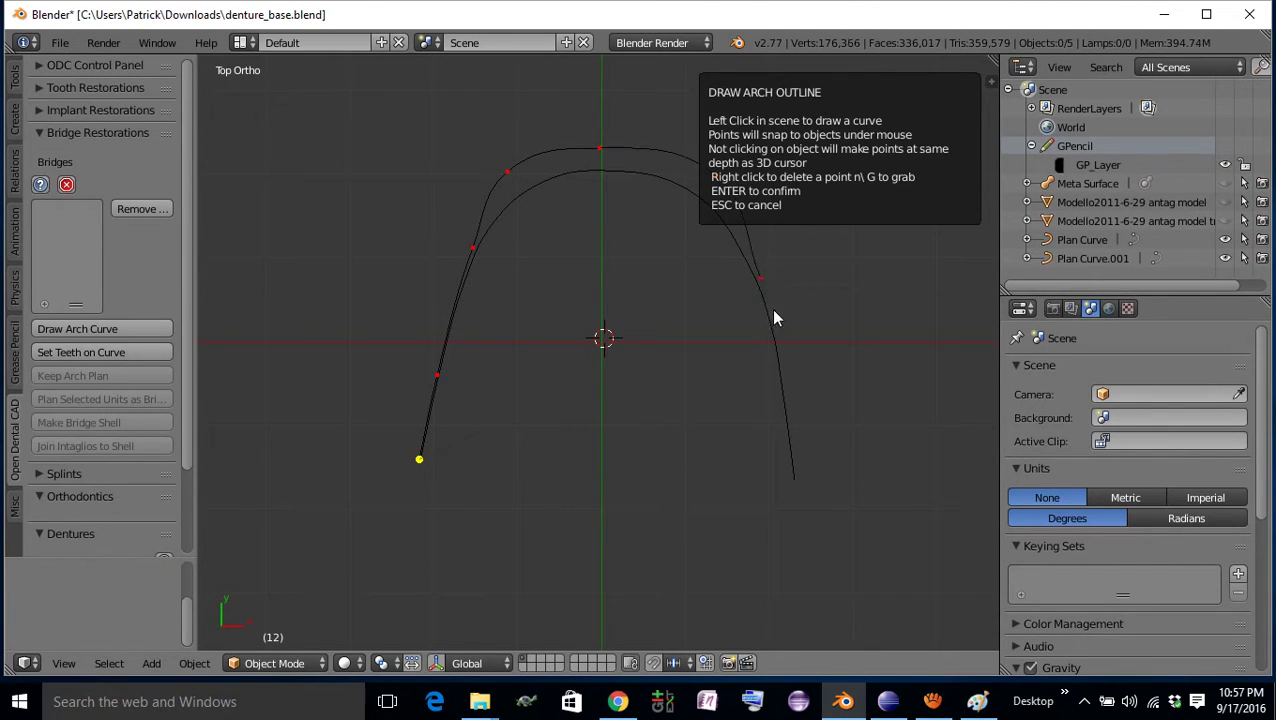
left_click(789, 402)
left_click(793, 474)
Step: Adjust the new arch curve's control points along the front and both sides to even out its shape, and confirm the curve
left_click_drag(503, 193, 507, 175)
left_click_drag(472, 247, 714, 180)
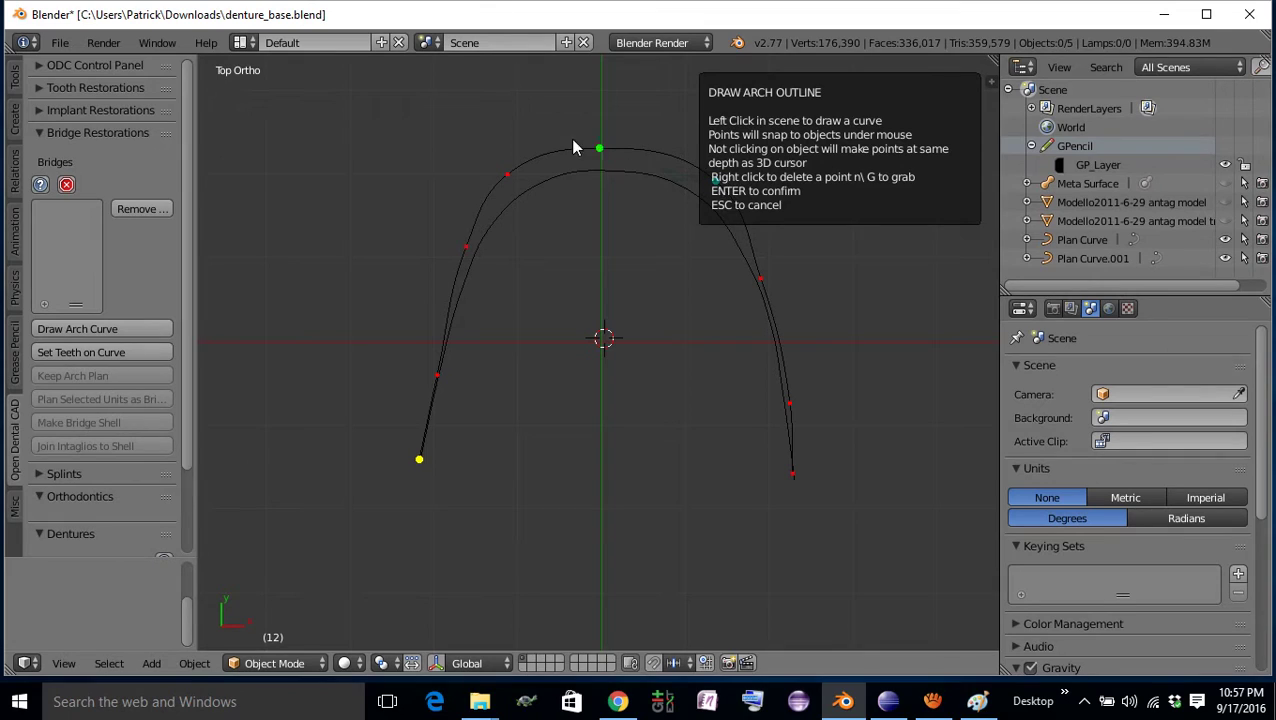
left_click_drag(602, 150, 605, 150)
left_click_drag(760, 280, 766, 268)
left_click_drag(790, 403, 790, 390)
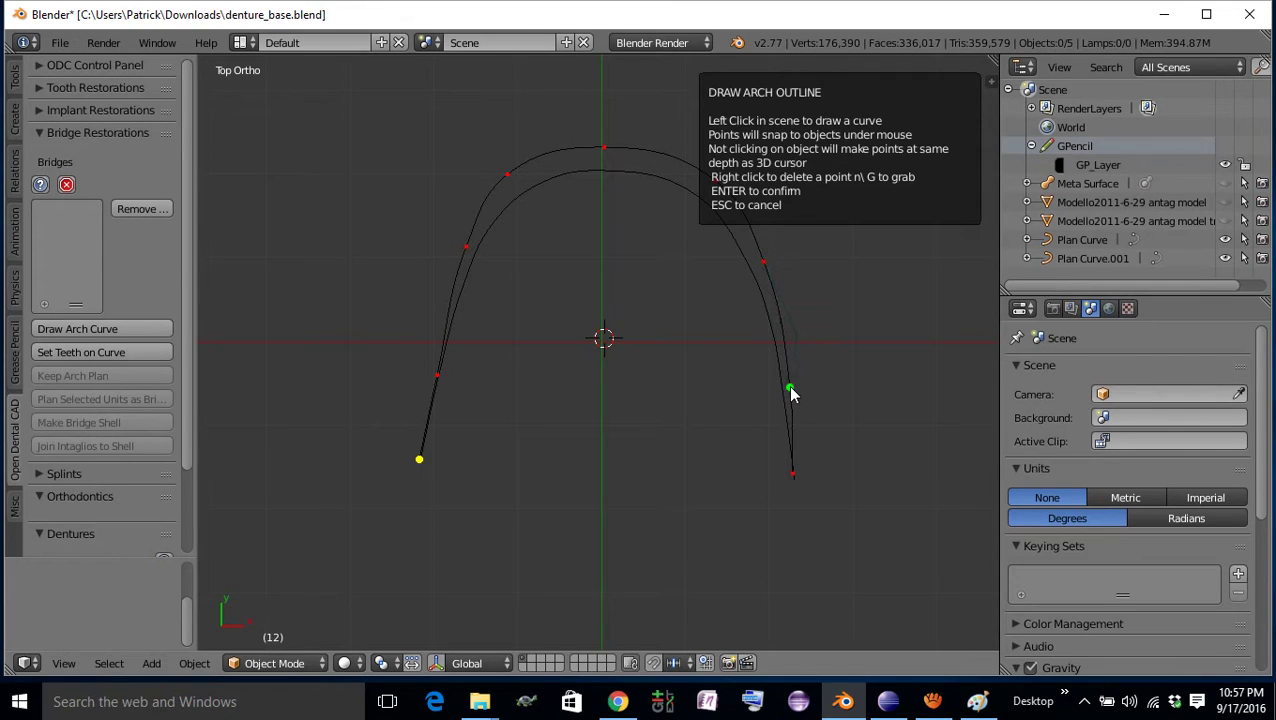
key("Return")
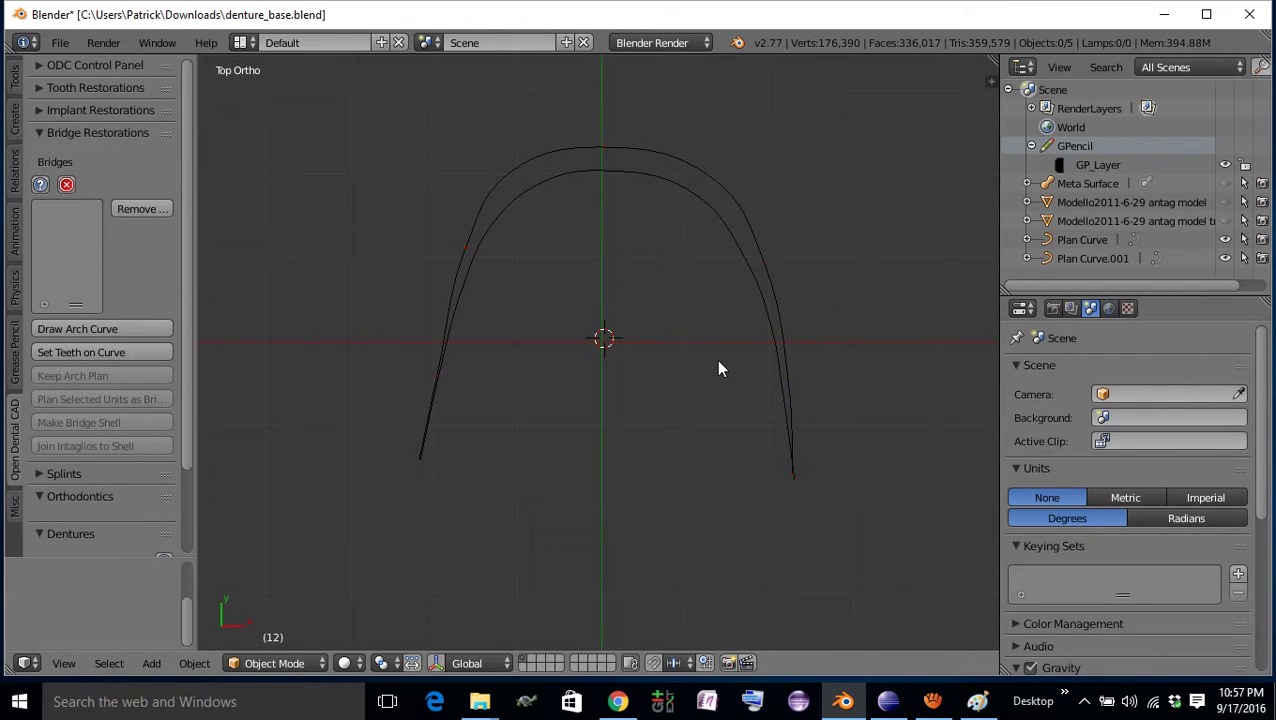
Step: Check the height gap between the two arch curves and unhide the original arch model beneath them
key("KP_1")
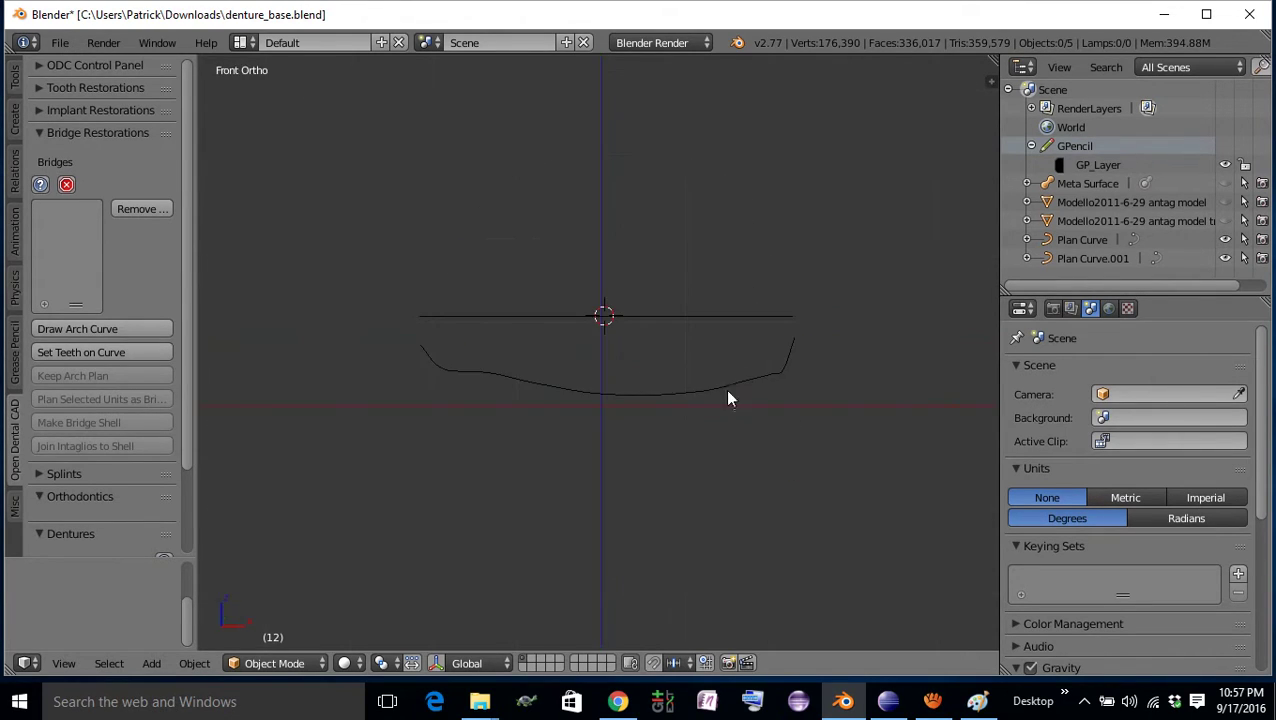
middle_click_drag(729, 399, 507, 347)
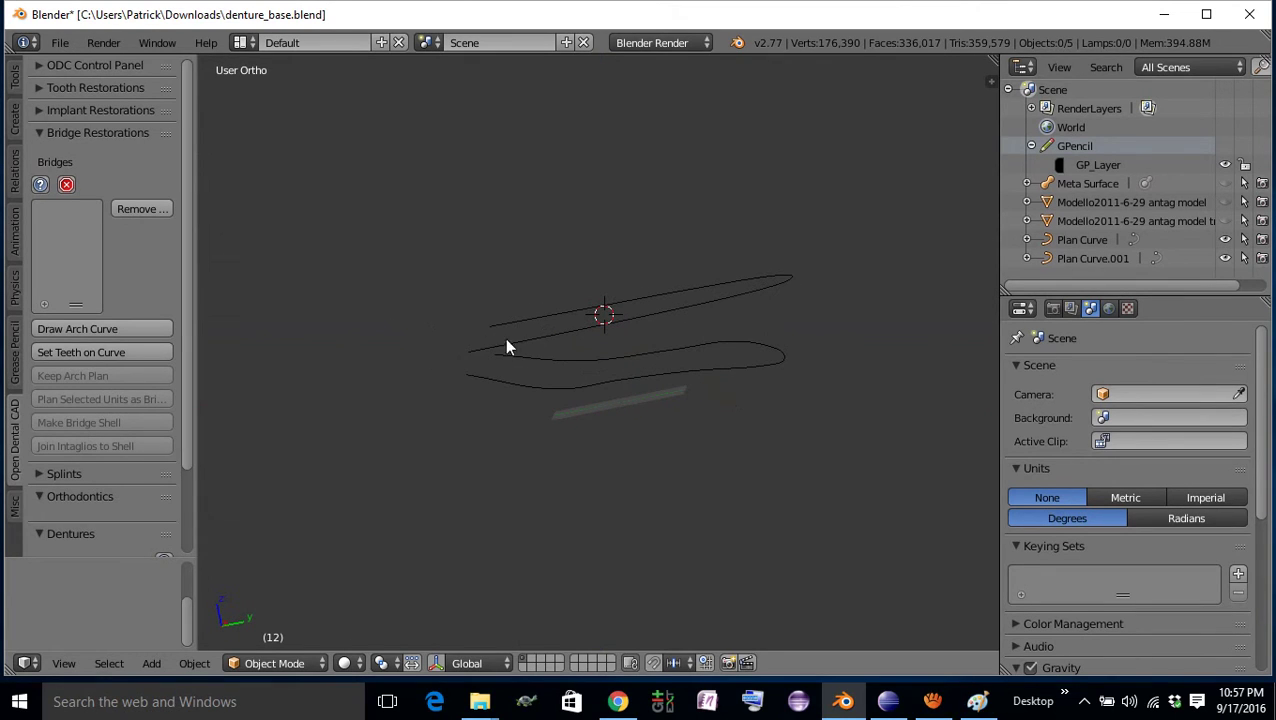
middle_click_drag(742, 301, 490, 351)
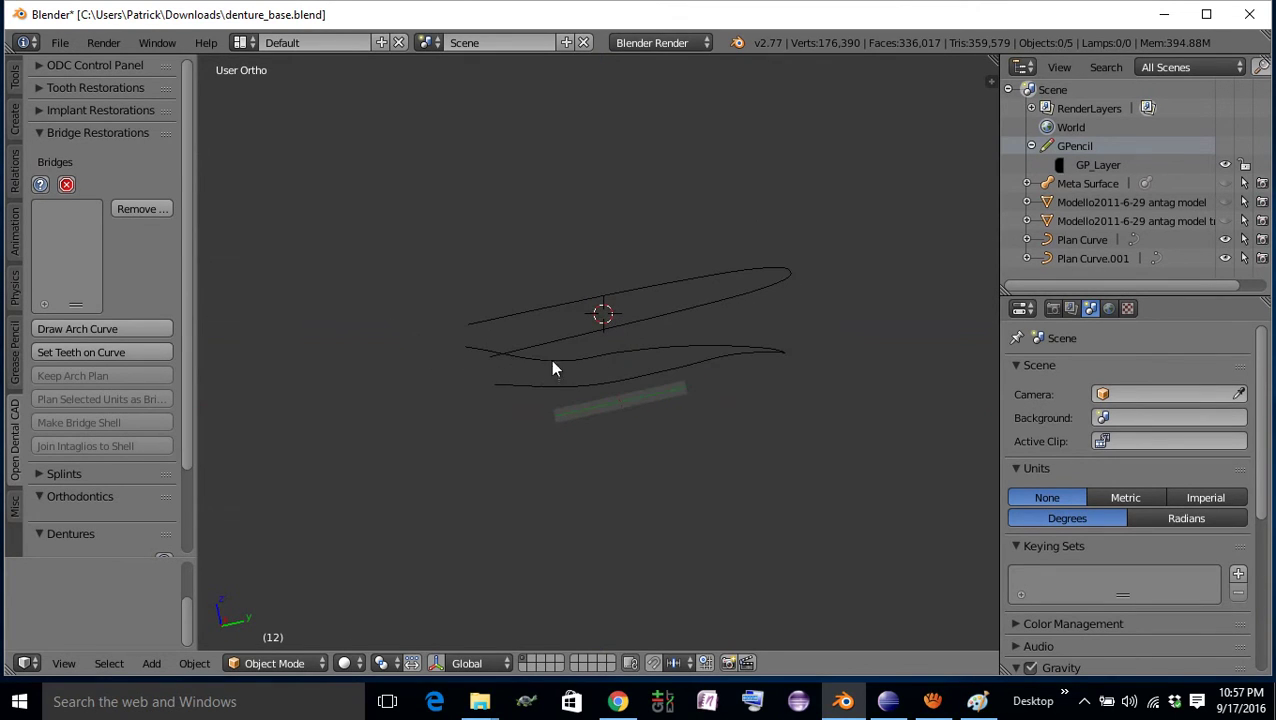
middle_click_drag(707, 357, 675, 379)
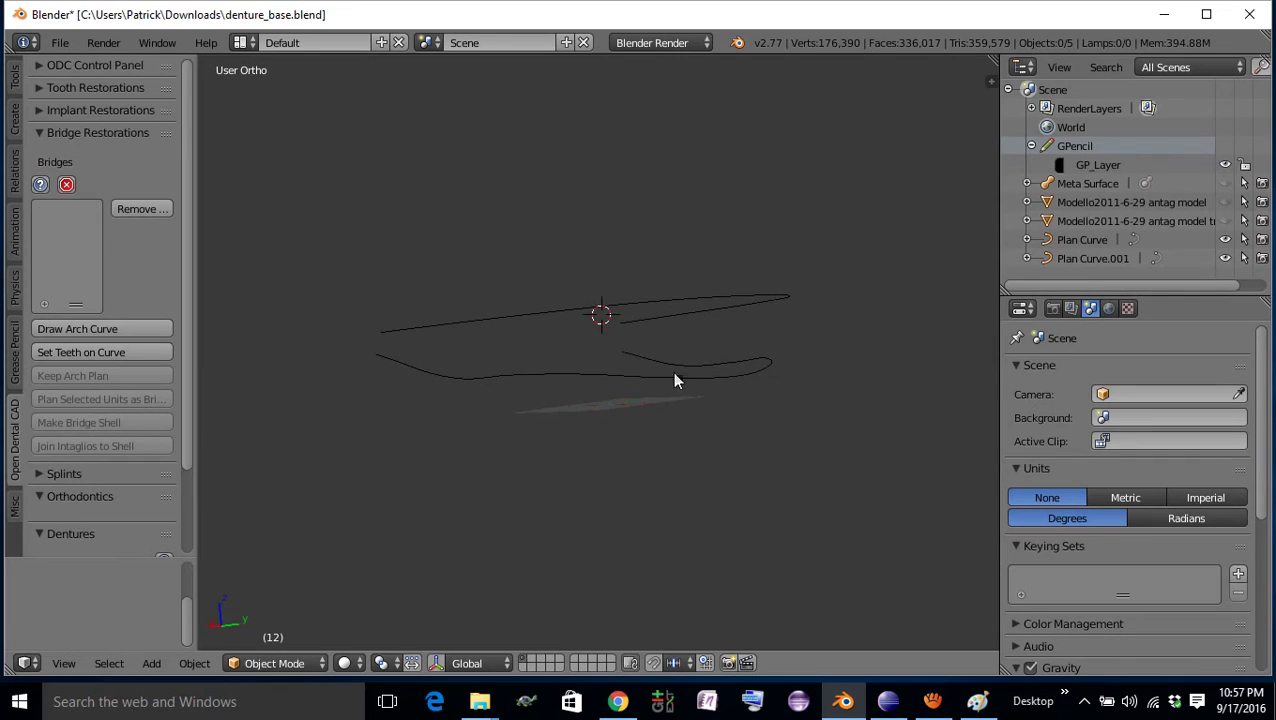
left_click(1225, 202)
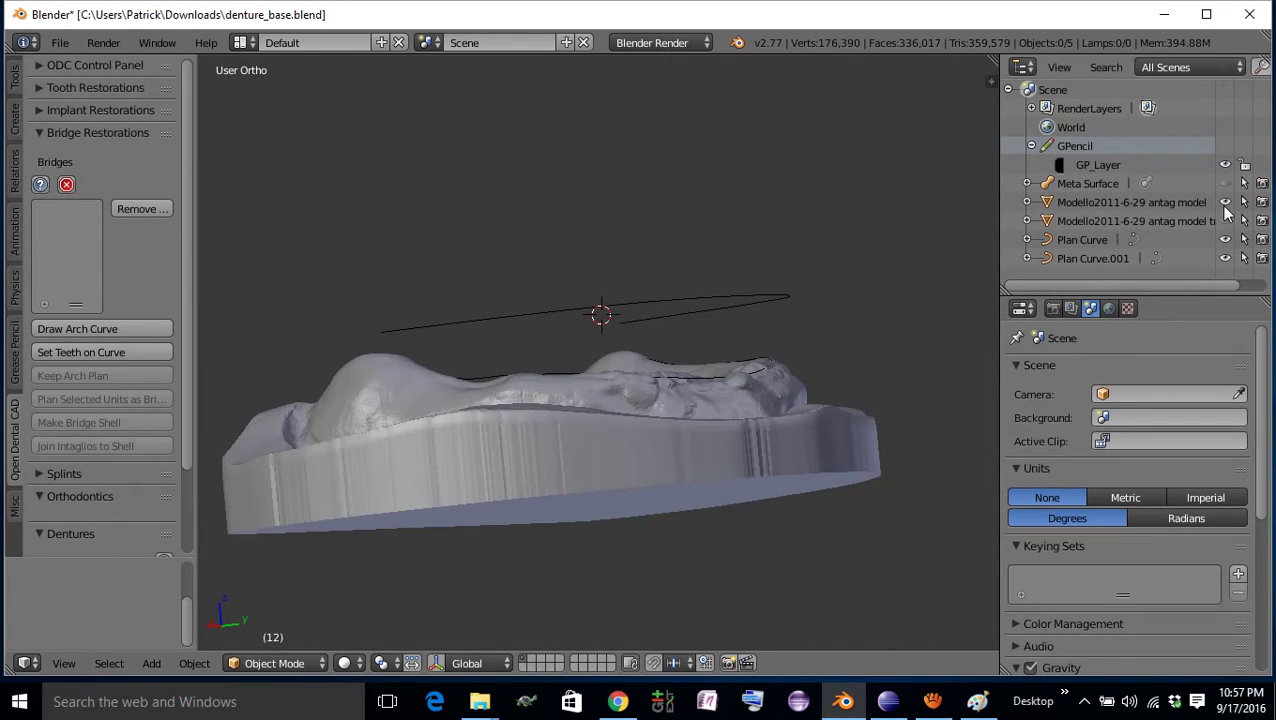
middle_click_drag(720, 298, 754, 393)
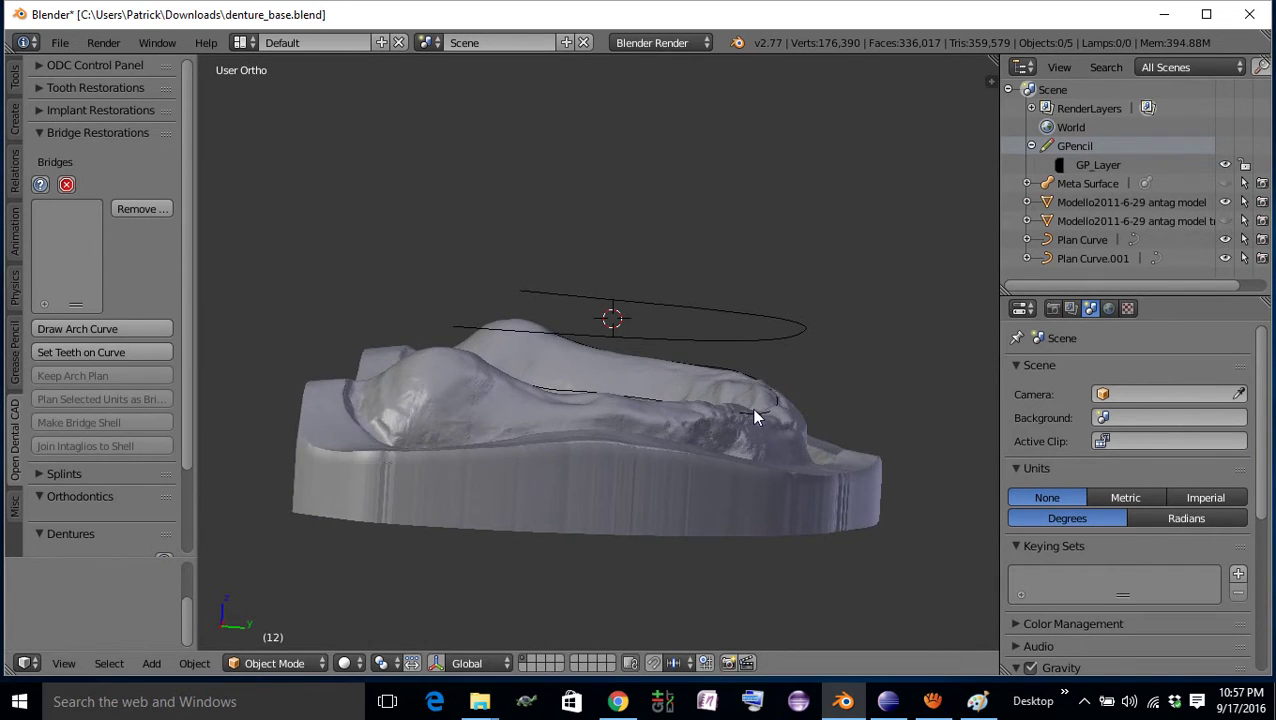
Step: Select both arch curves and join them into a single curve object
right_click(760, 346)
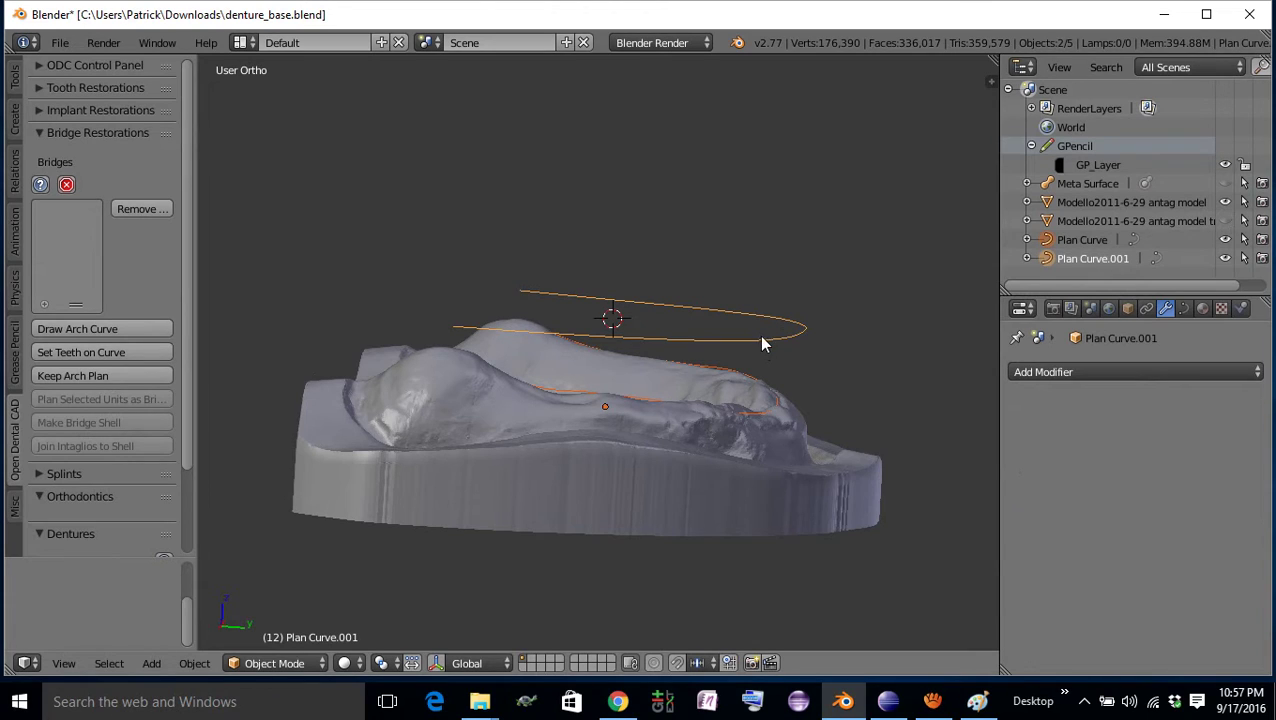
key("space")
type("del")
key("Return")
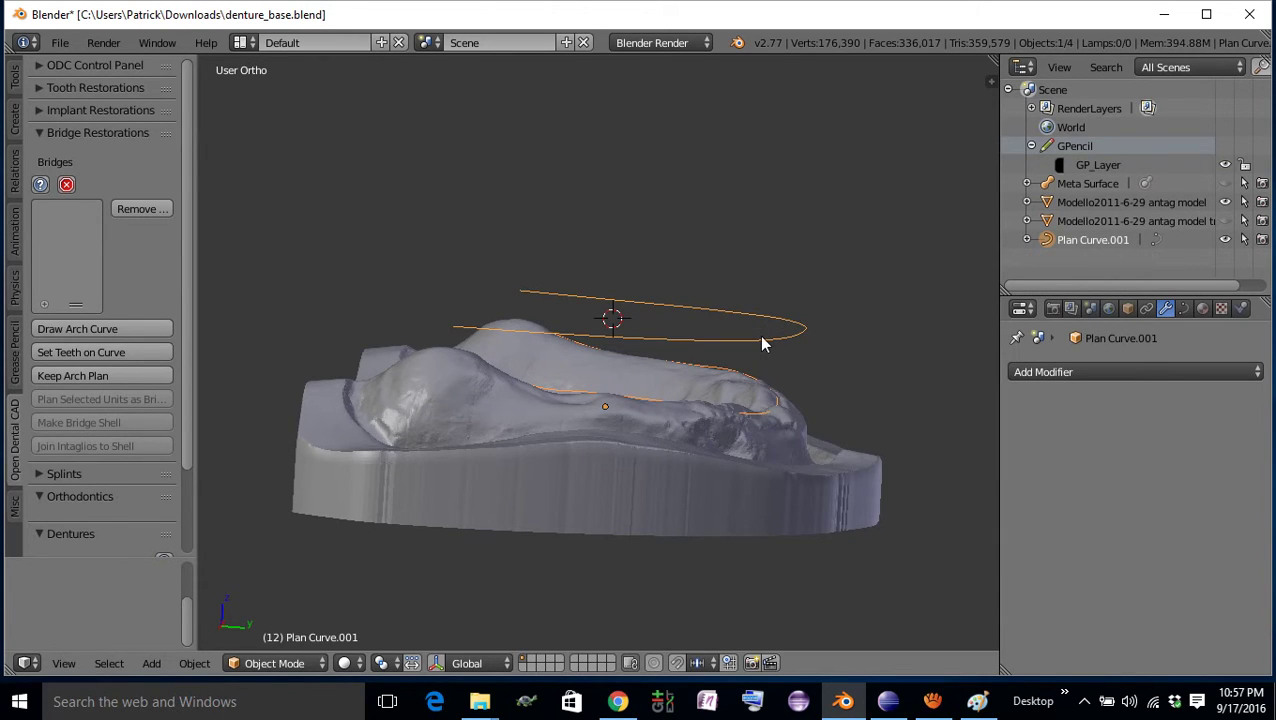
Step: Try creating a meta wax rim from the joined curves while the meta baseplate is hidden, and undo it
left_click(34, 132)
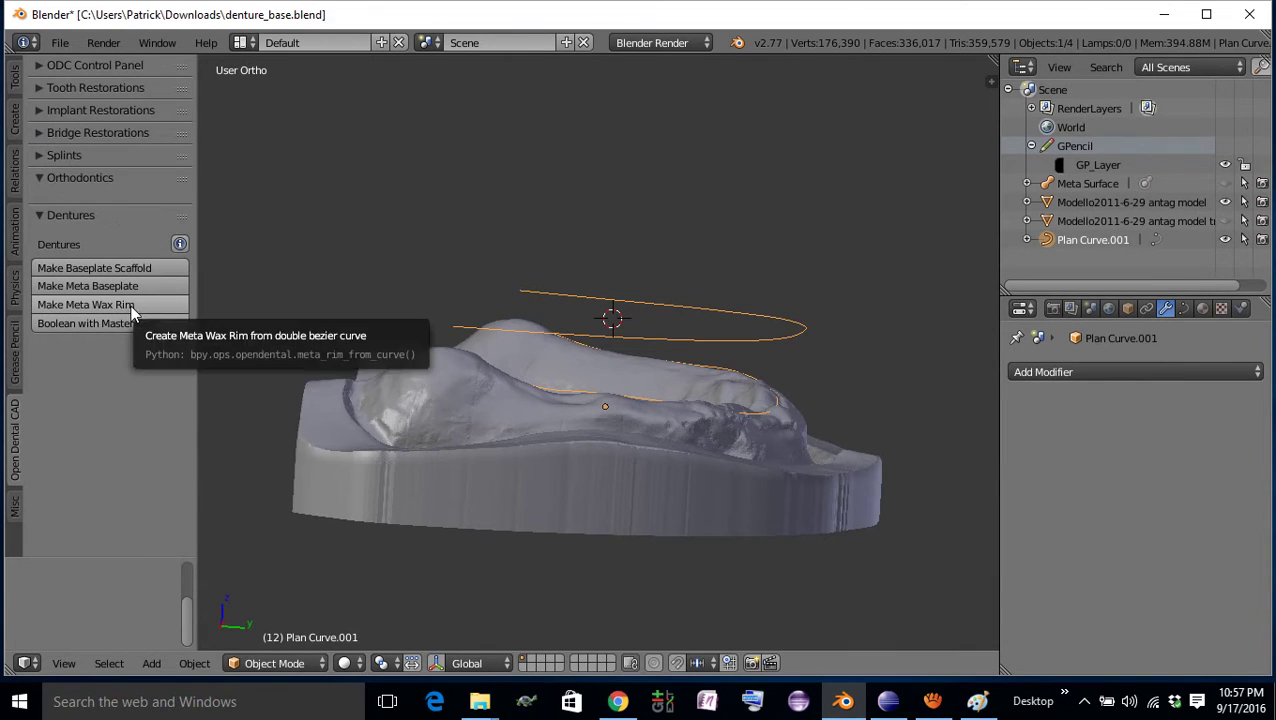
left_click(133, 306)
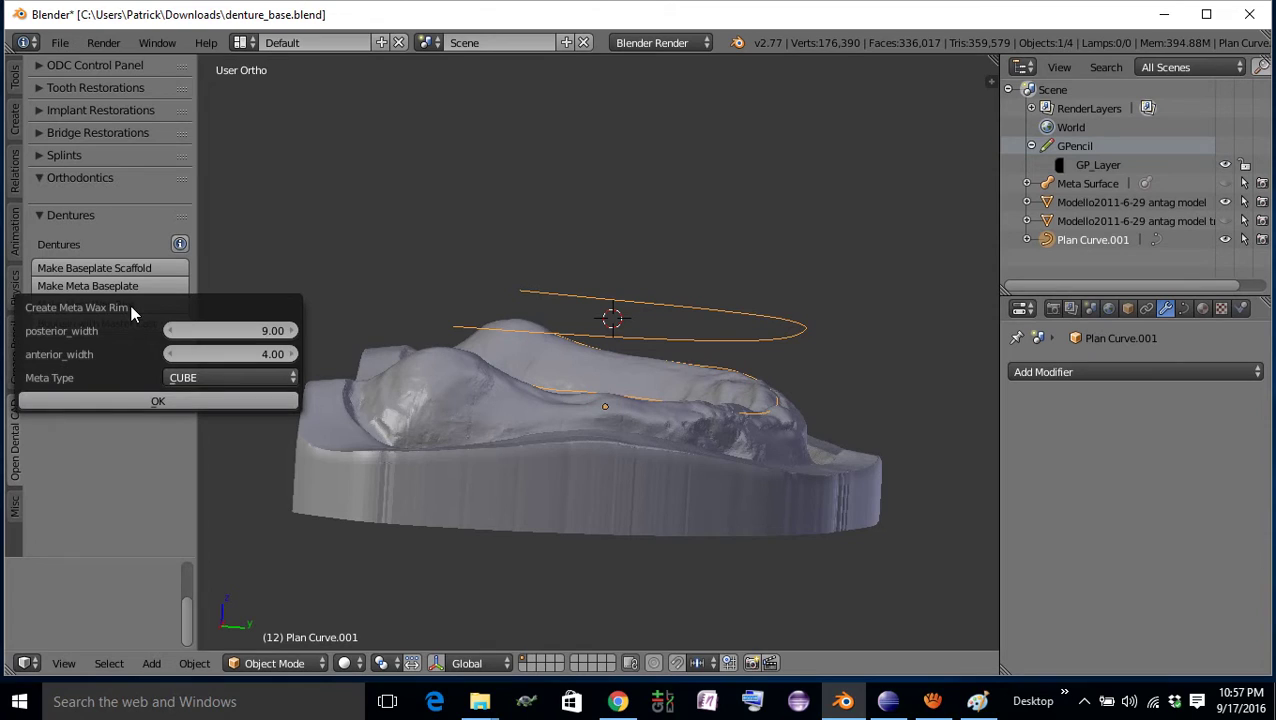
left_click(161, 403)
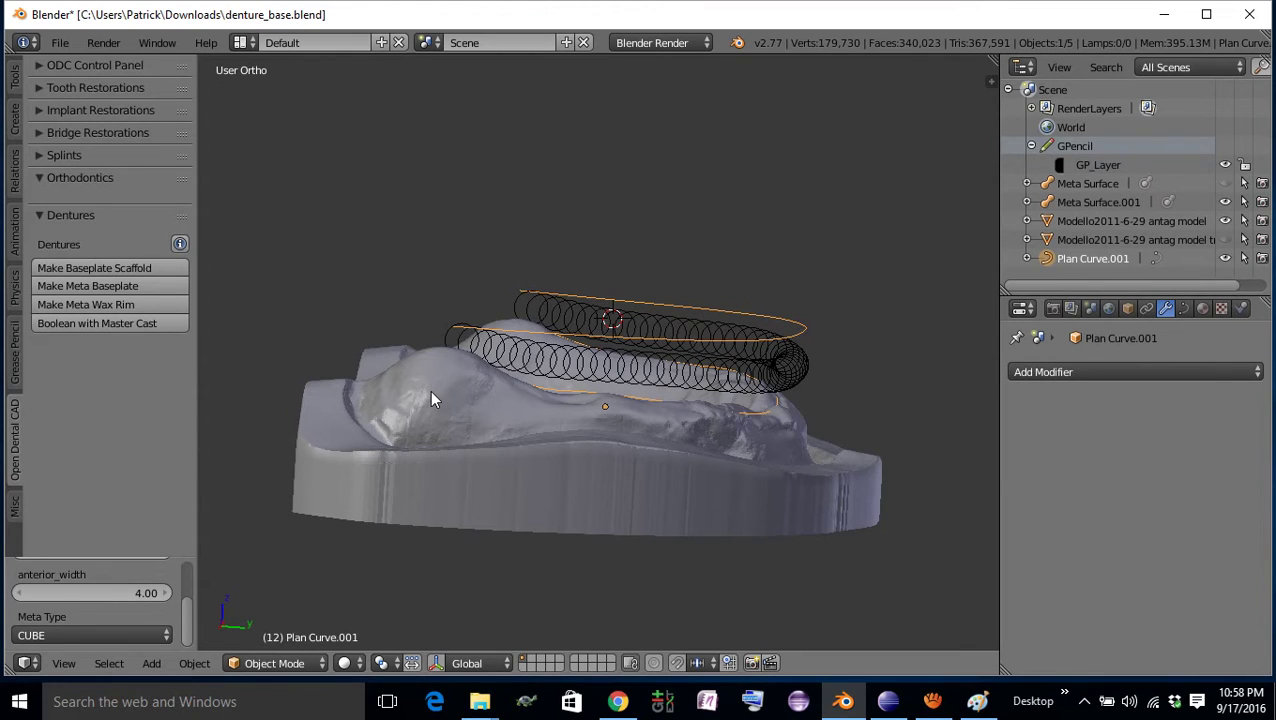
key("ctrl+z")
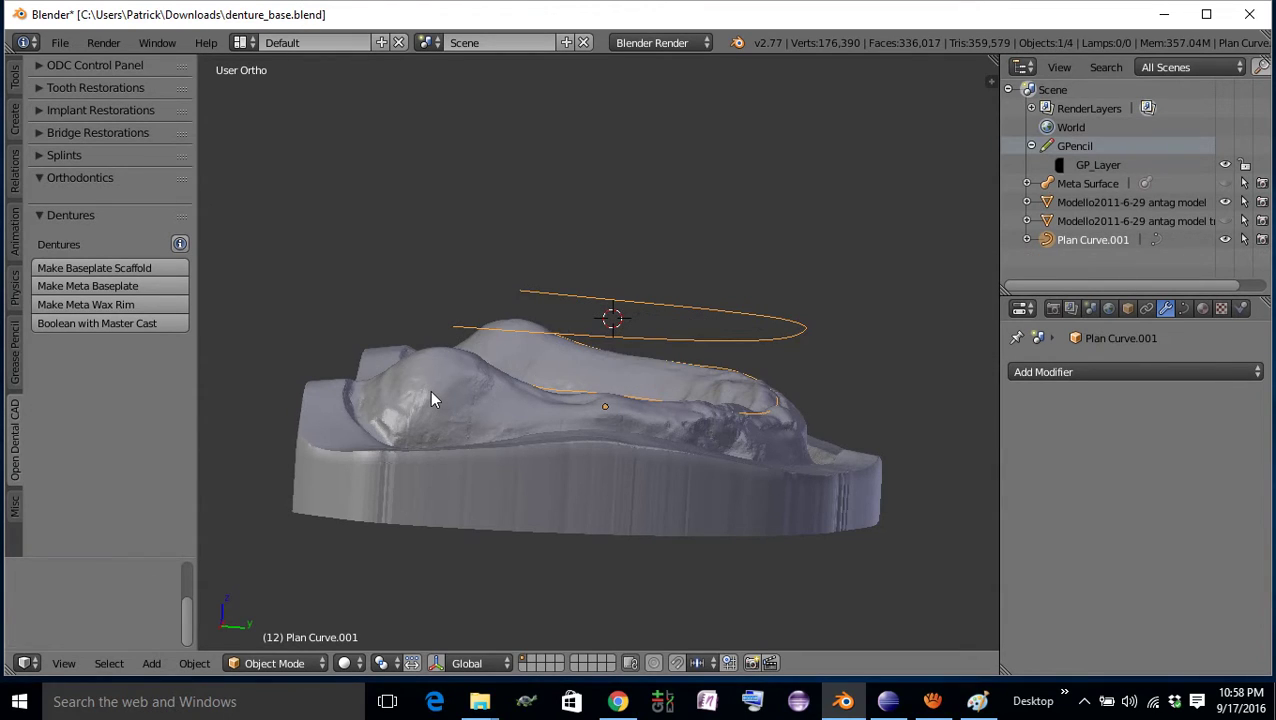
Step: Unhide the meta baseplate and create a meta wax rim from the joined curves with posterior width 9, anterior width 4 and Cube meta type
left_click(1225, 183)
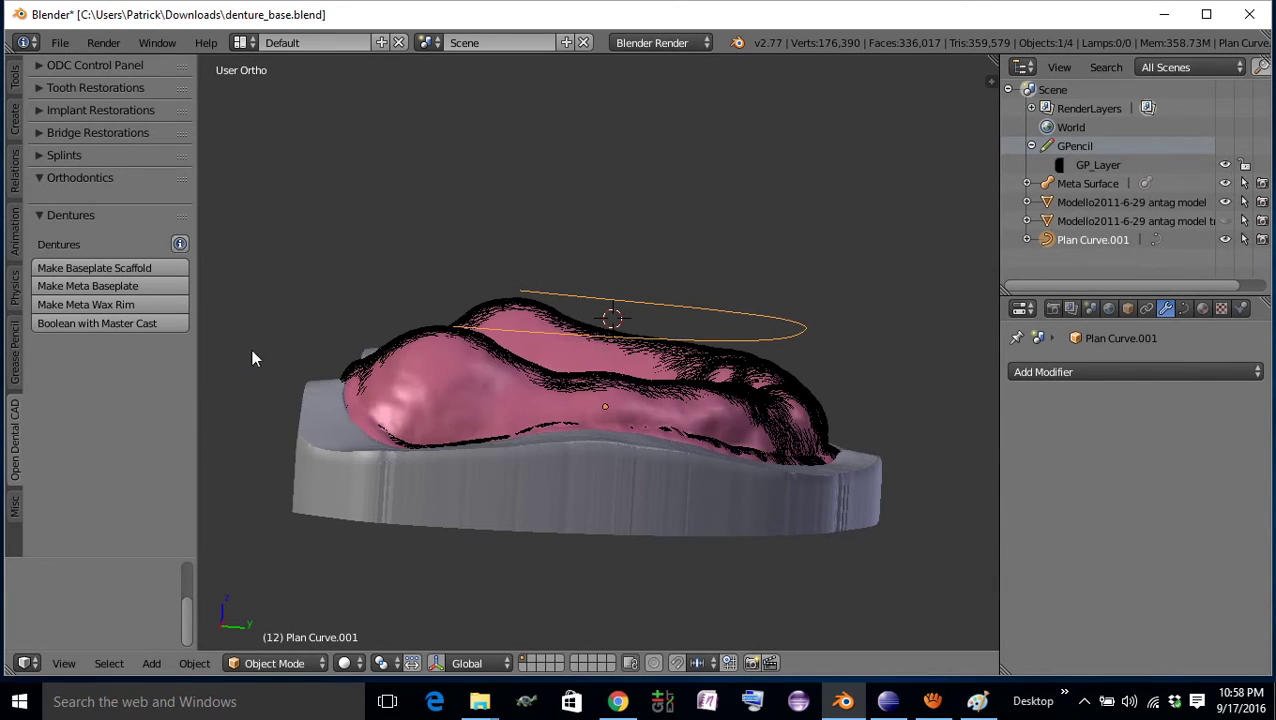
left_click(137, 305)
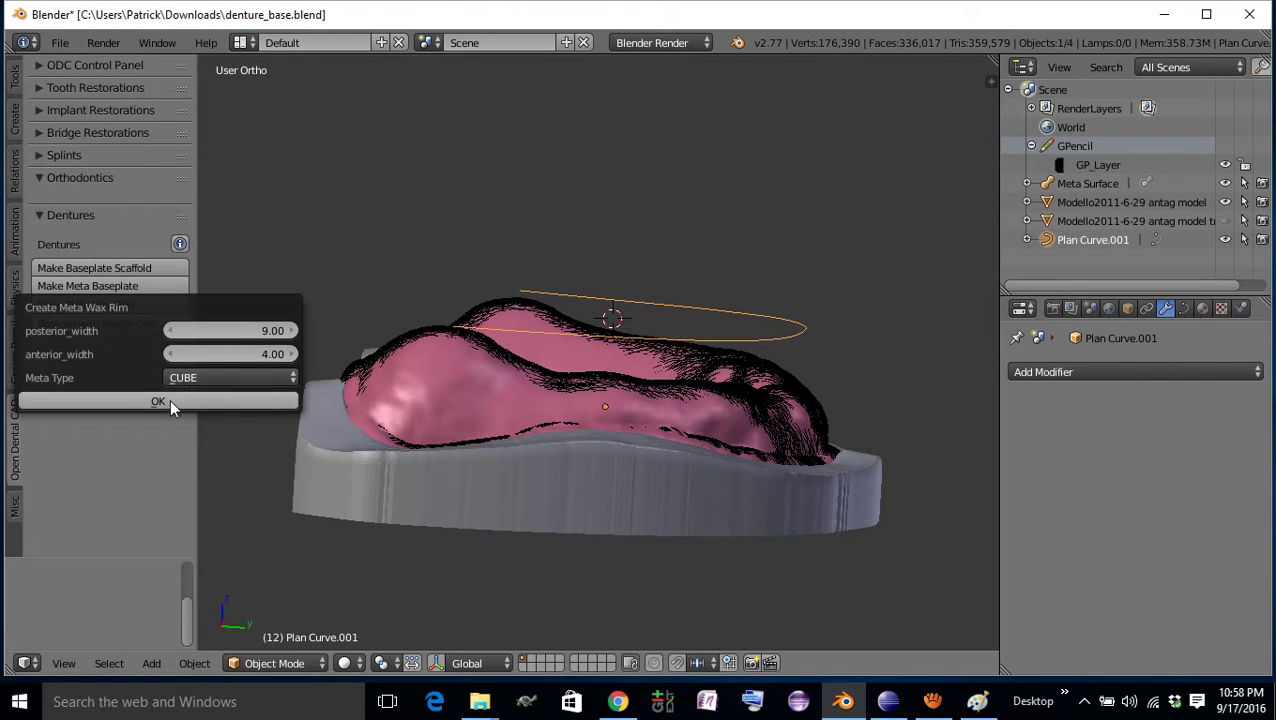
left_click(169, 400)
scroll(783, 390, "up", 1)
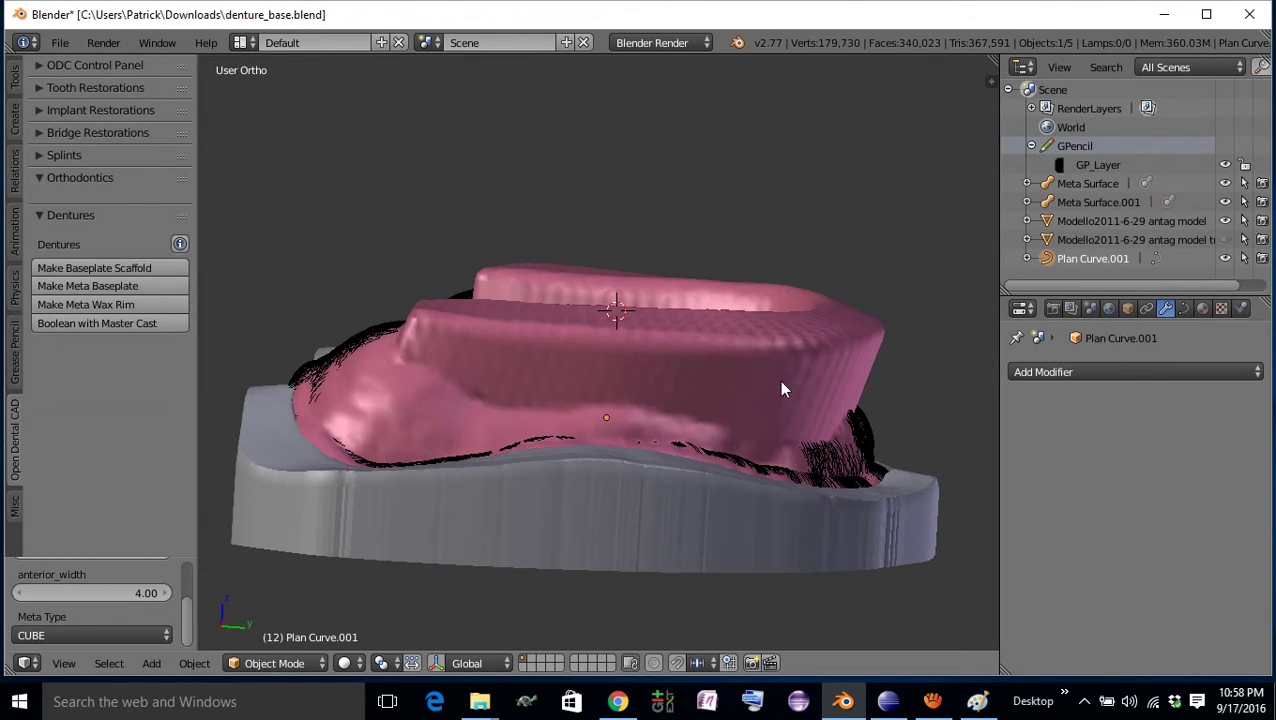
middle_click_drag(790, 384, 602, 396)
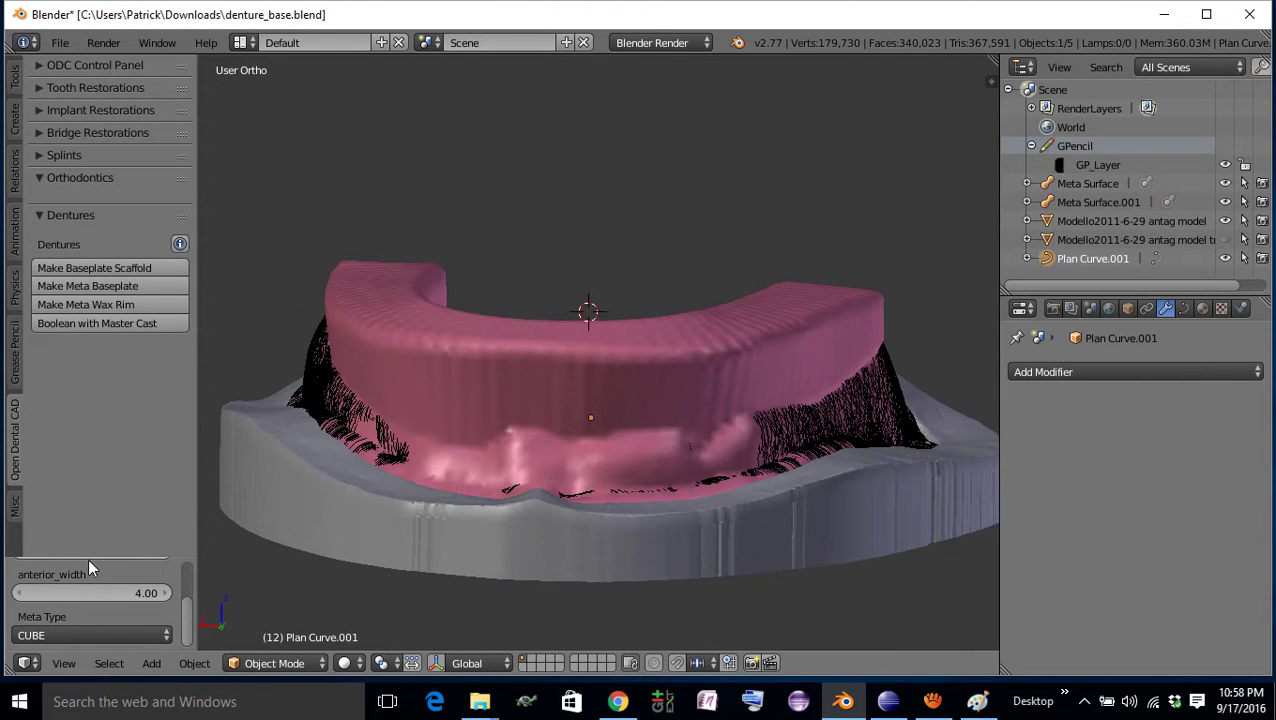
Step: Try the Ellipsoid meta type on the wax rim, inspect its shape, and return the type to Cube
left_click_drag(90, 556, 90, 455)
left_click(87, 595)
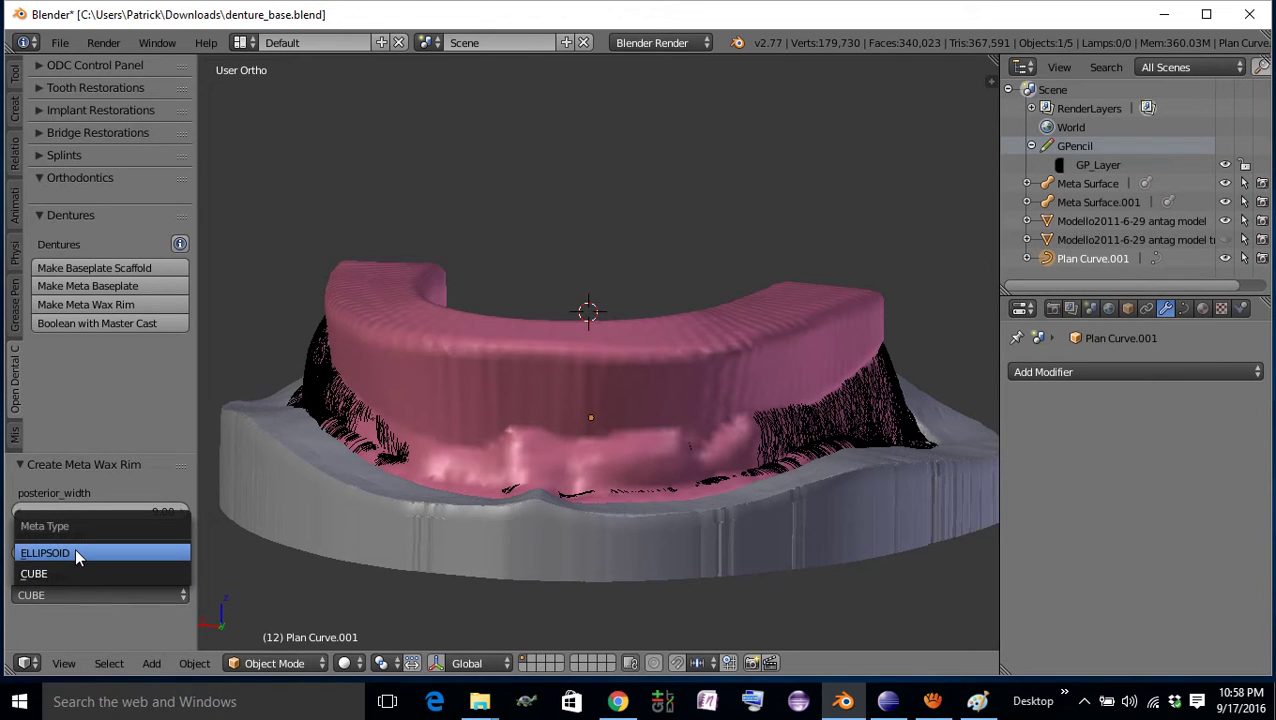
left_click(75, 553)
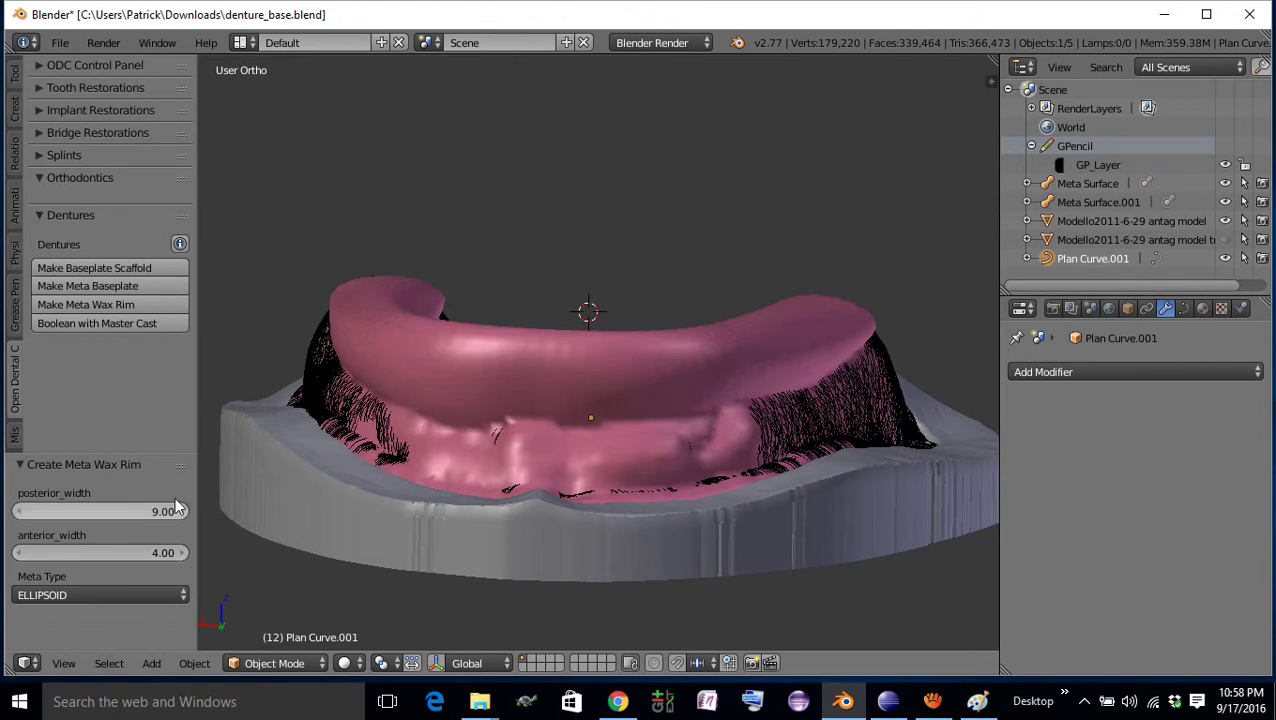
mouse_move(532, 412)
middle_mouse_down()
mouse_move(592, 514)
mouse_move(603, 579)
mouse_move(604, 444)
mouse_move(692, 396)
mouse_move(836, 428)
mouse_move(709, 421)
mouse_move(589, 385)
mouse_move(530, 400)
middle_mouse_up()
left_click(79, 596)
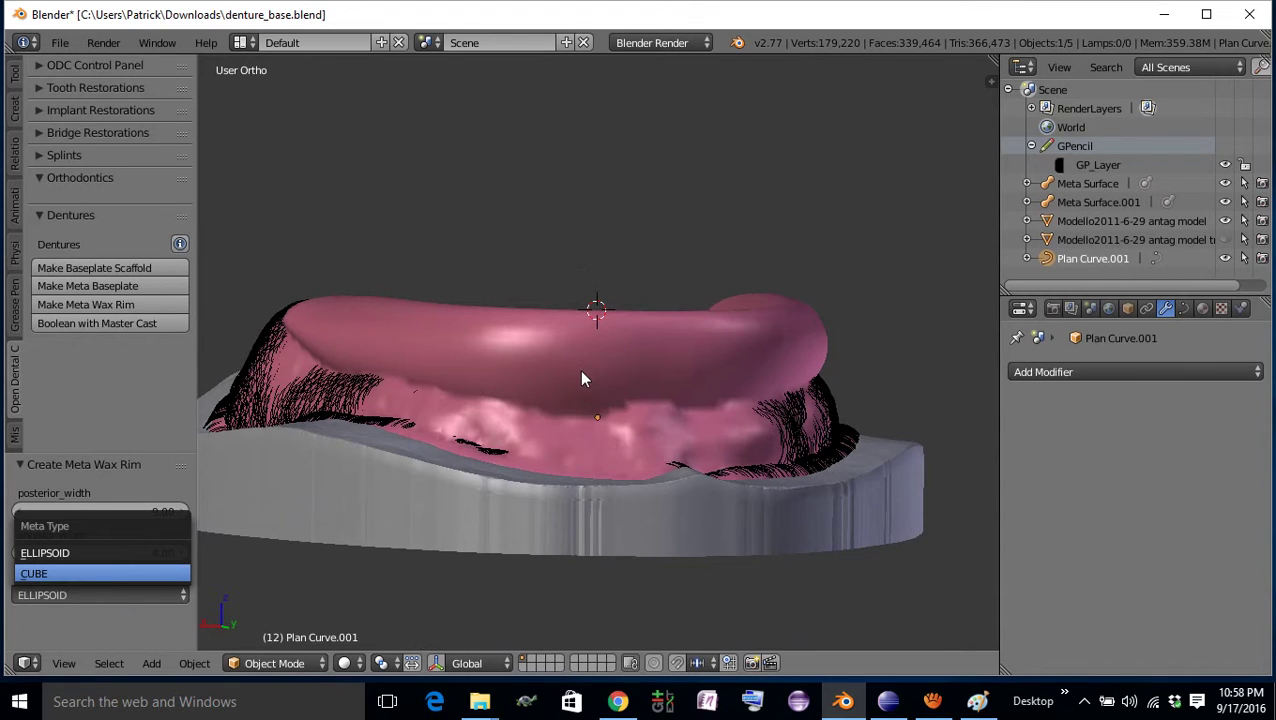
key("Return")
middle_click_drag(709, 356, 504, 453)
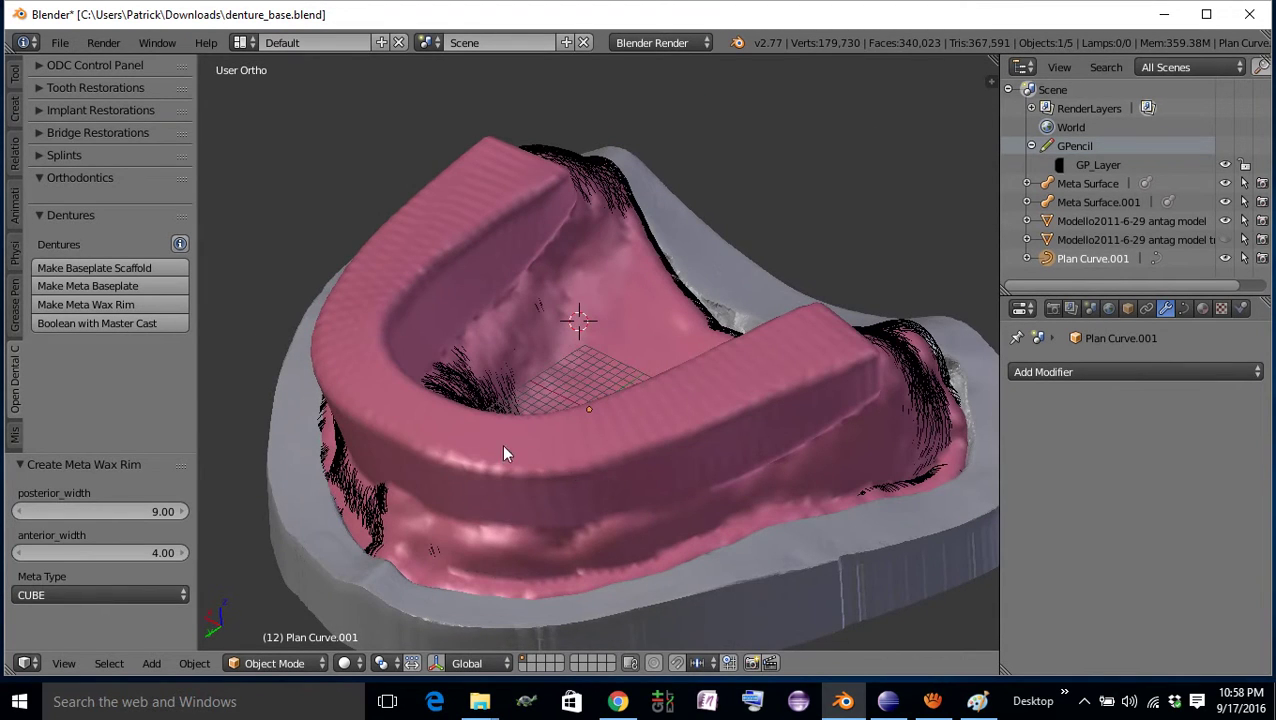
Step: Select the merged meta baseplate and wax rim and convert it to a mesh
left_click(53, 303)
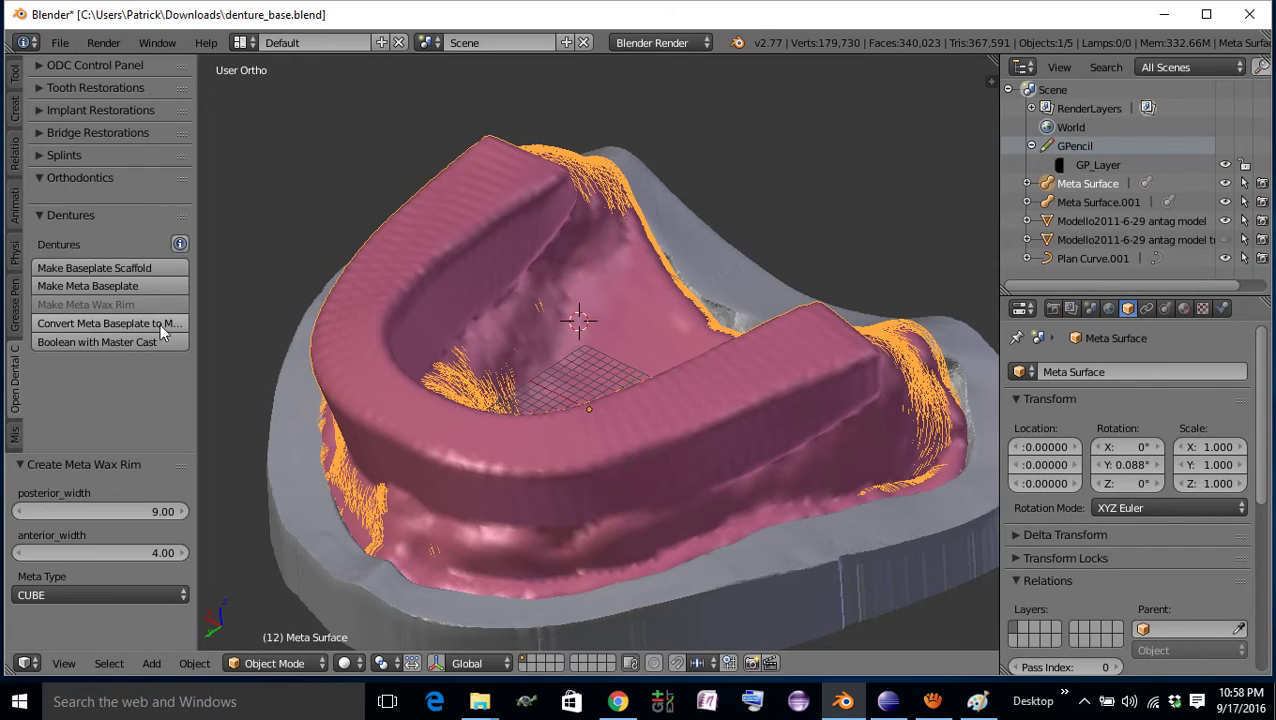
left_click_drag(195, 333, 250, 333)
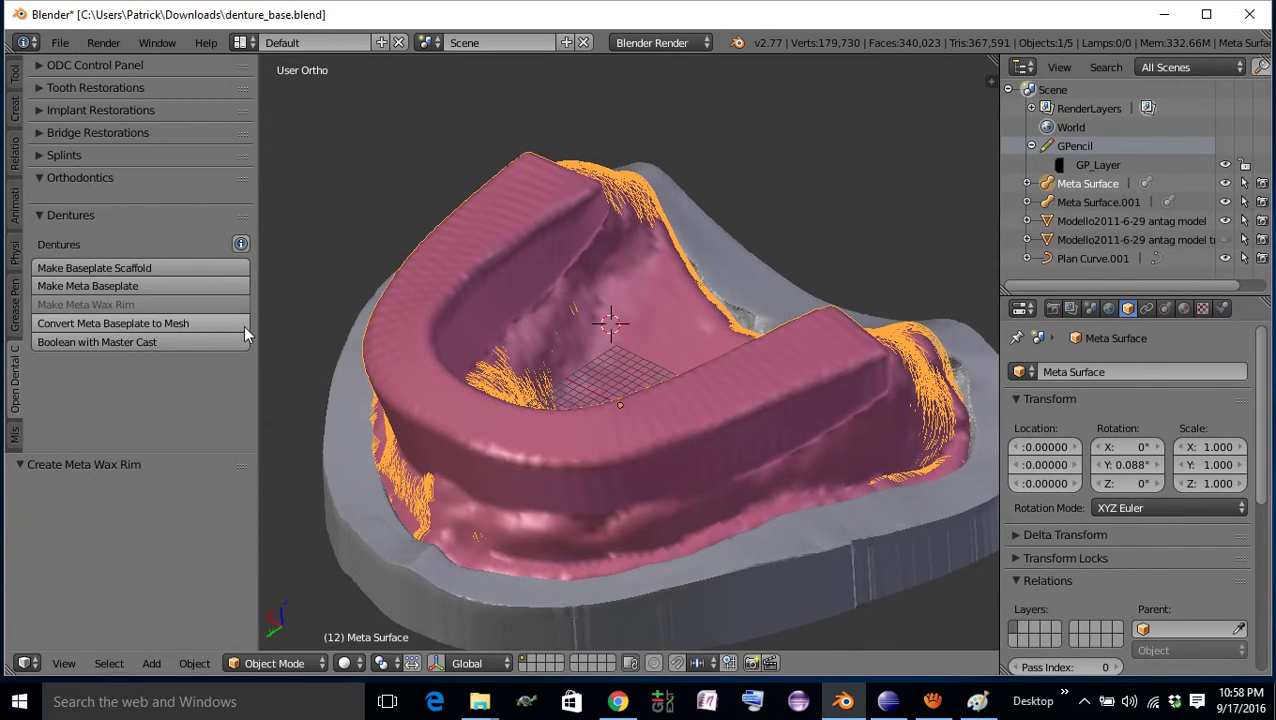
left_click(248, 325)
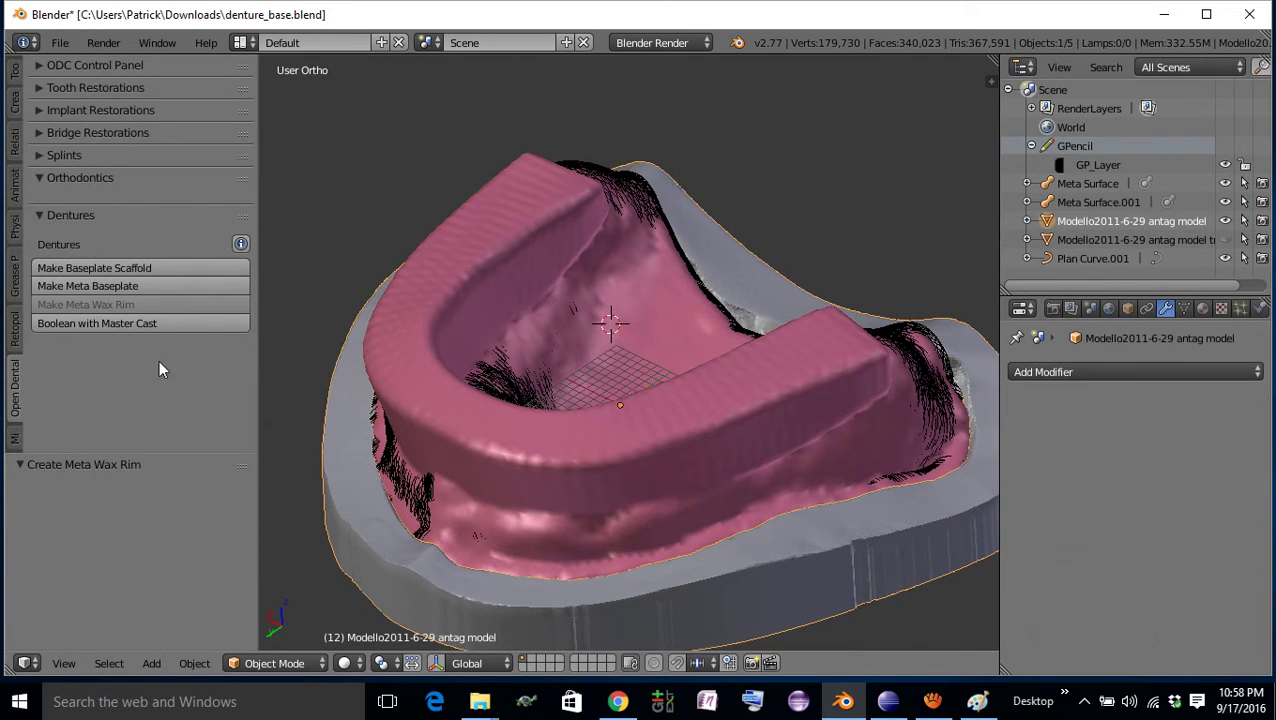
middle_click_drag(583, 490, 529, 400)
right_click(578, 407)
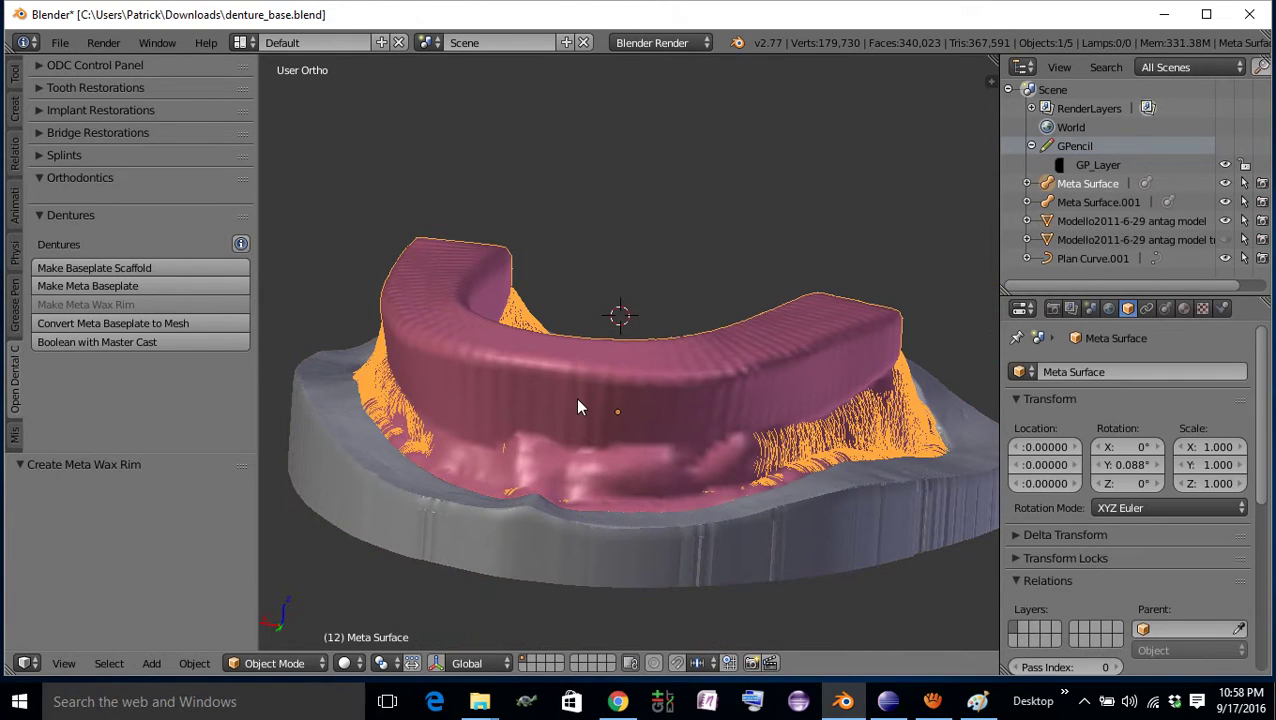
left_click(142, 325)
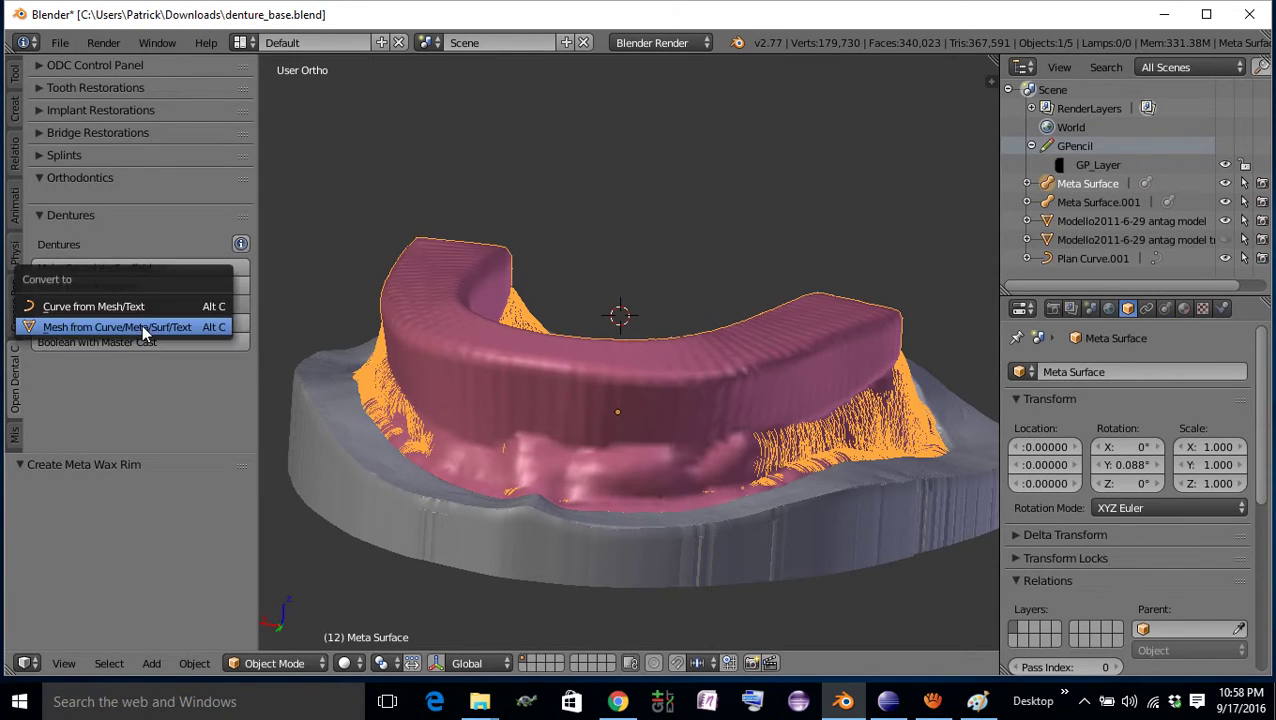
left_click(142, 327)
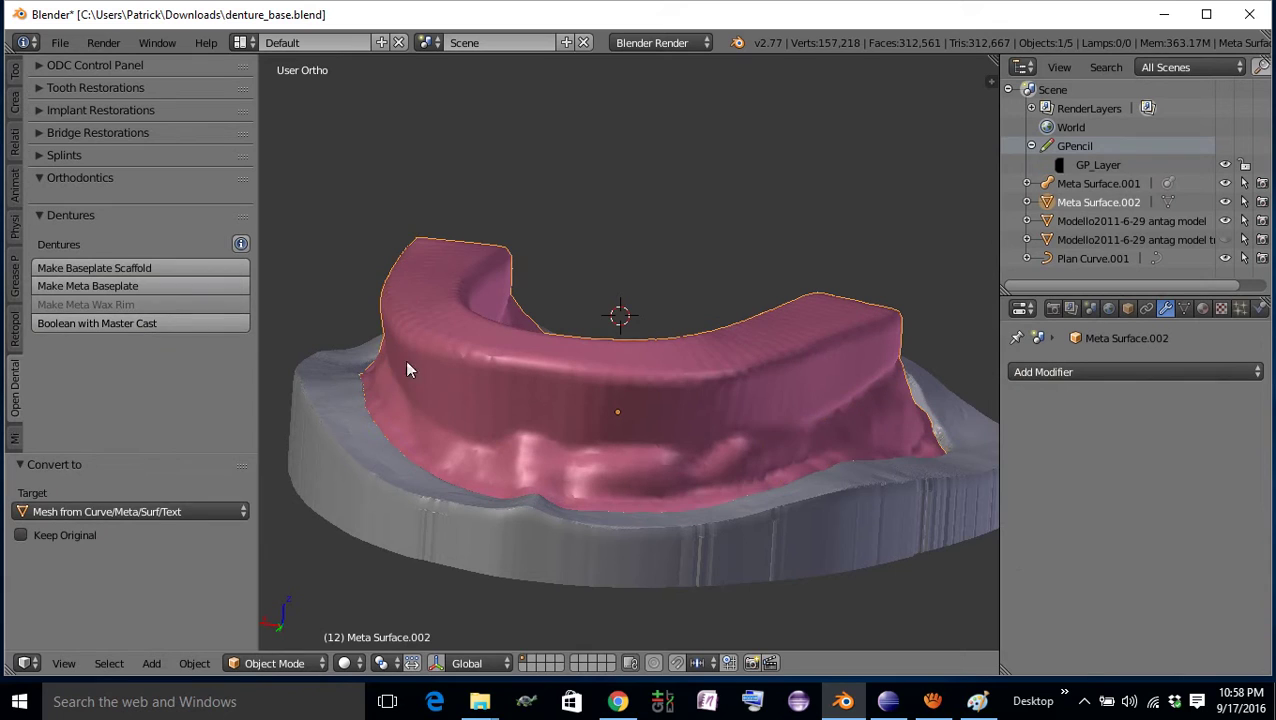
Step: Hide the master cast and examine the underside of the converted baseplate mesh
middle_click_drag(603, 418, 505, 432)
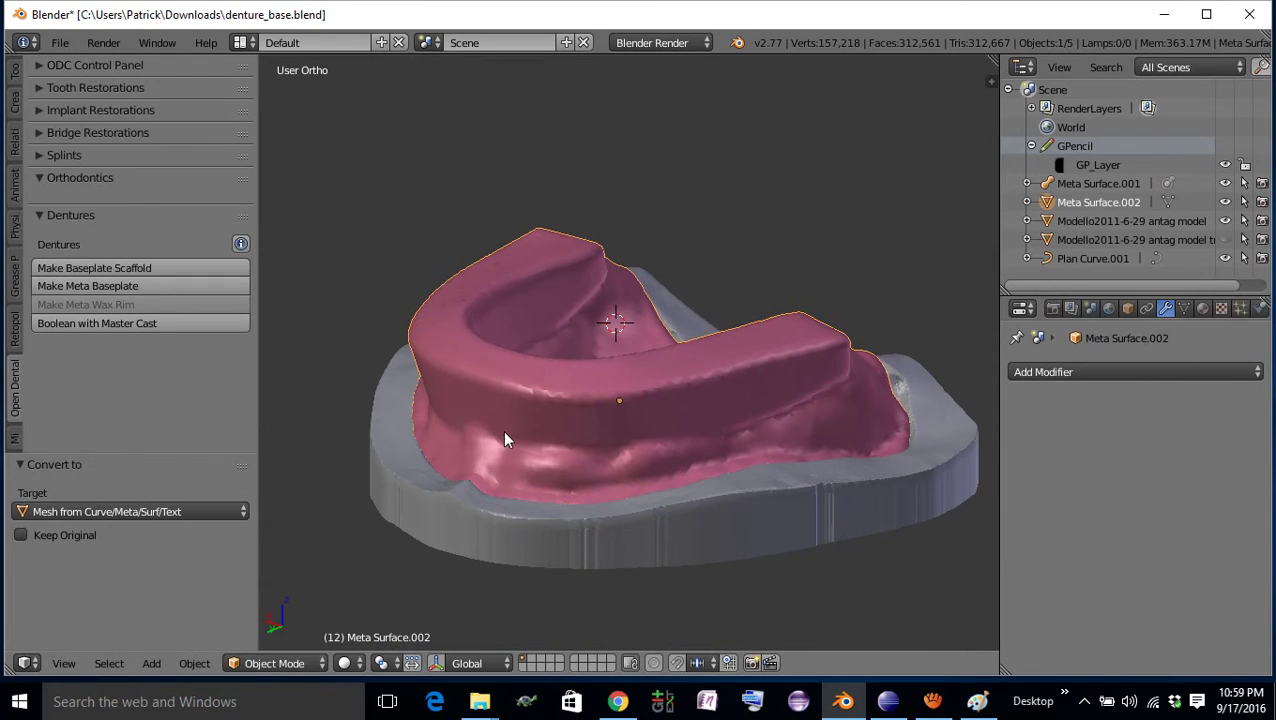
right_click(511, 535)
key("h")
middle_click_drag(555, 591, 838, 321)
scroll(642, 500, "up", 3)
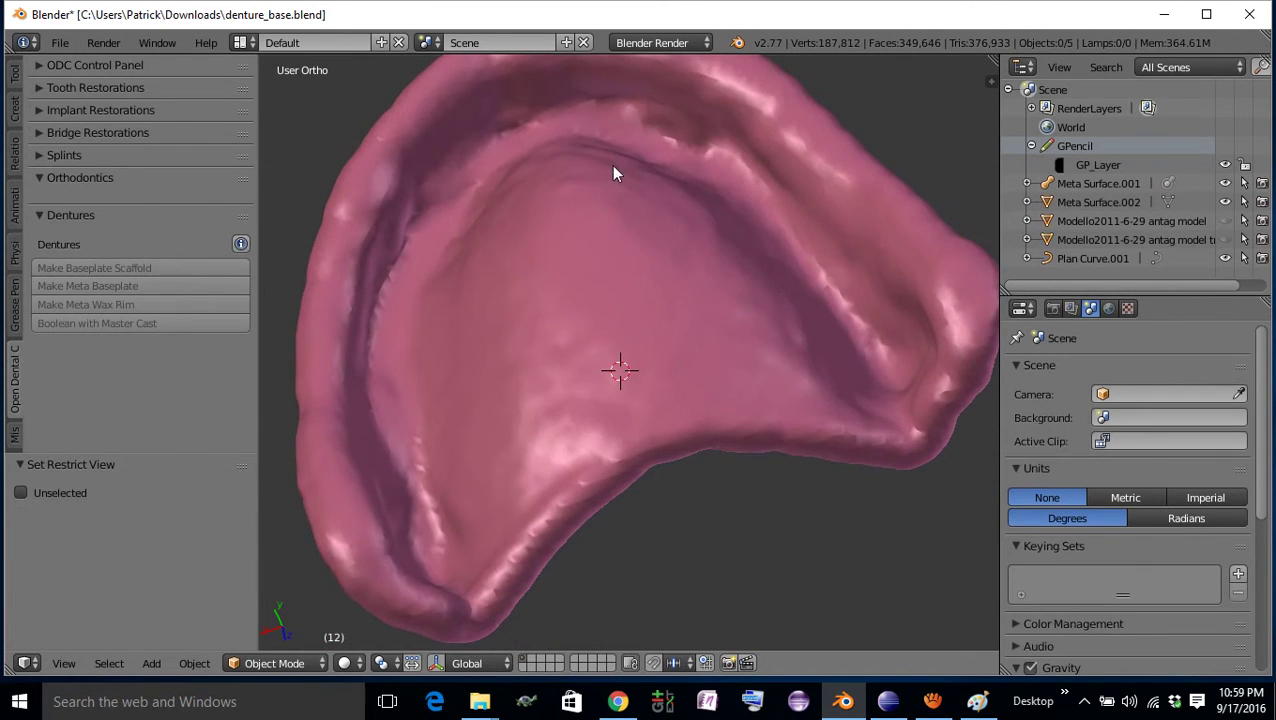
scroll(384, 332, "down", 2)
middle_click_drag(578, 396, 954, 265)
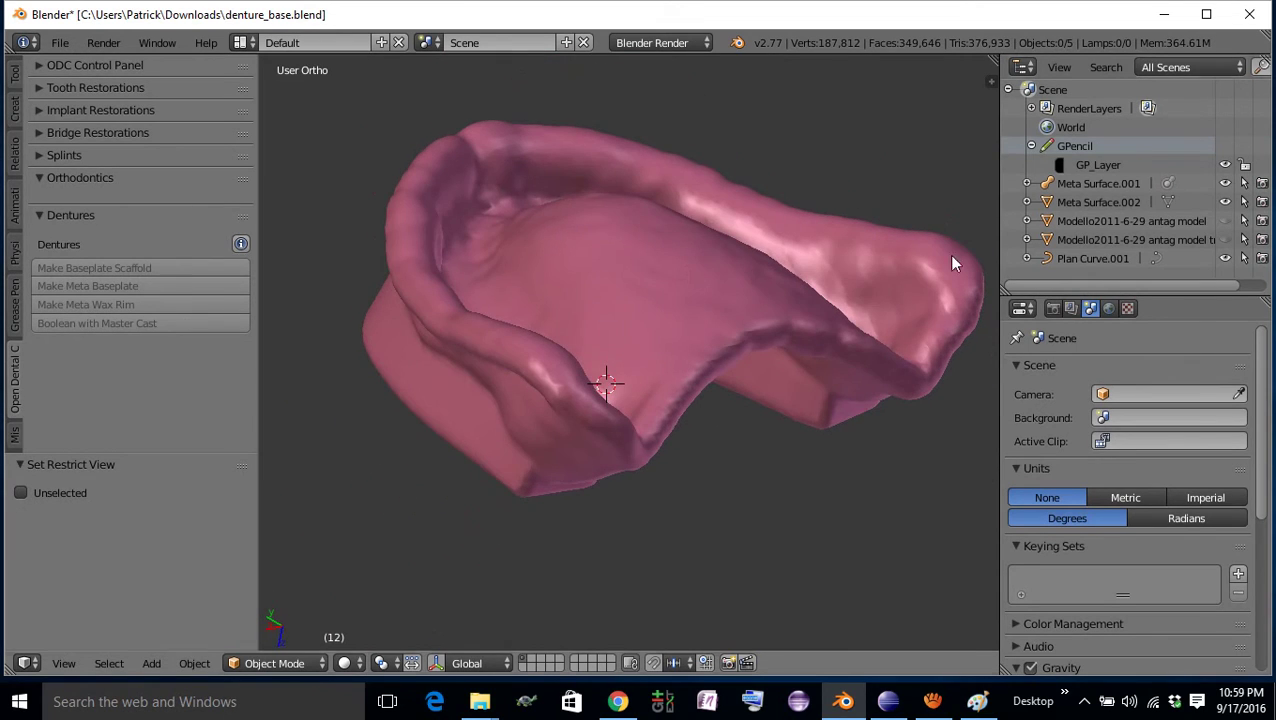
Step: Unhide the master cast and boolean the baseplate mesh with Modello2011-6-29 antag model as the master cast
left_click(1225, 220)
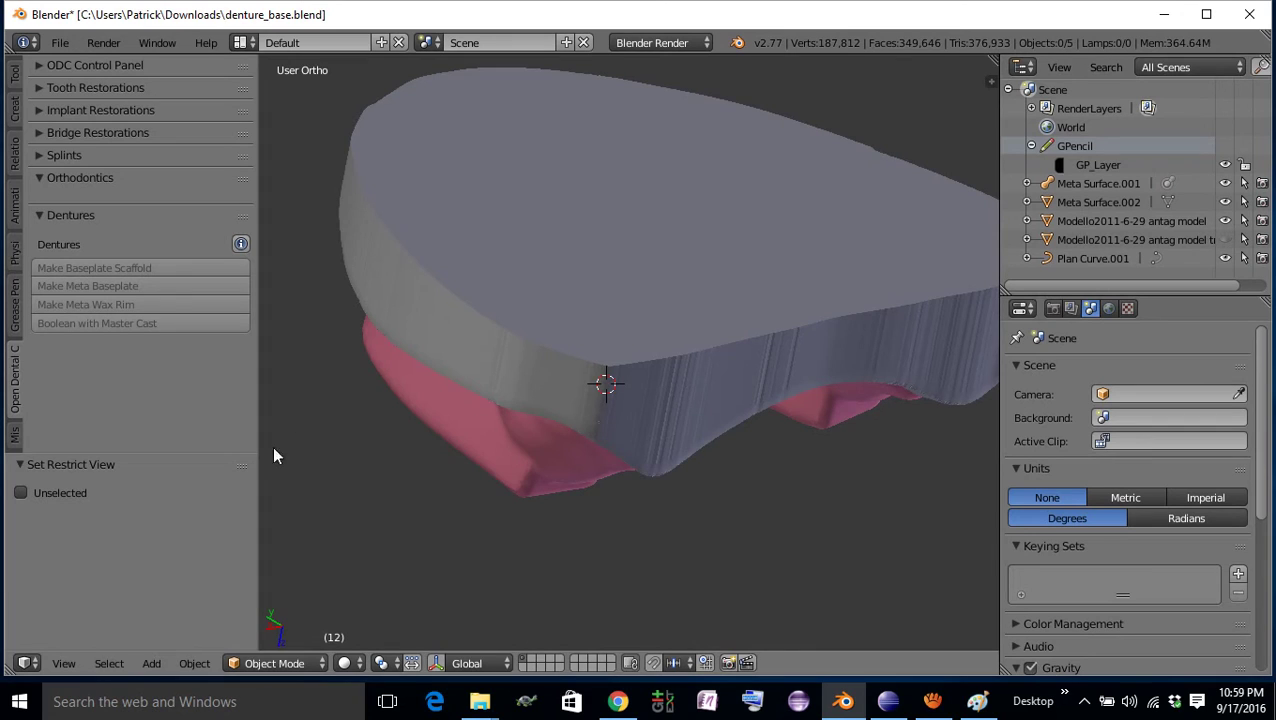
right_click(478, 418)
middle_click_drag(478, 418, 640, 300)
left_click(219, 322)
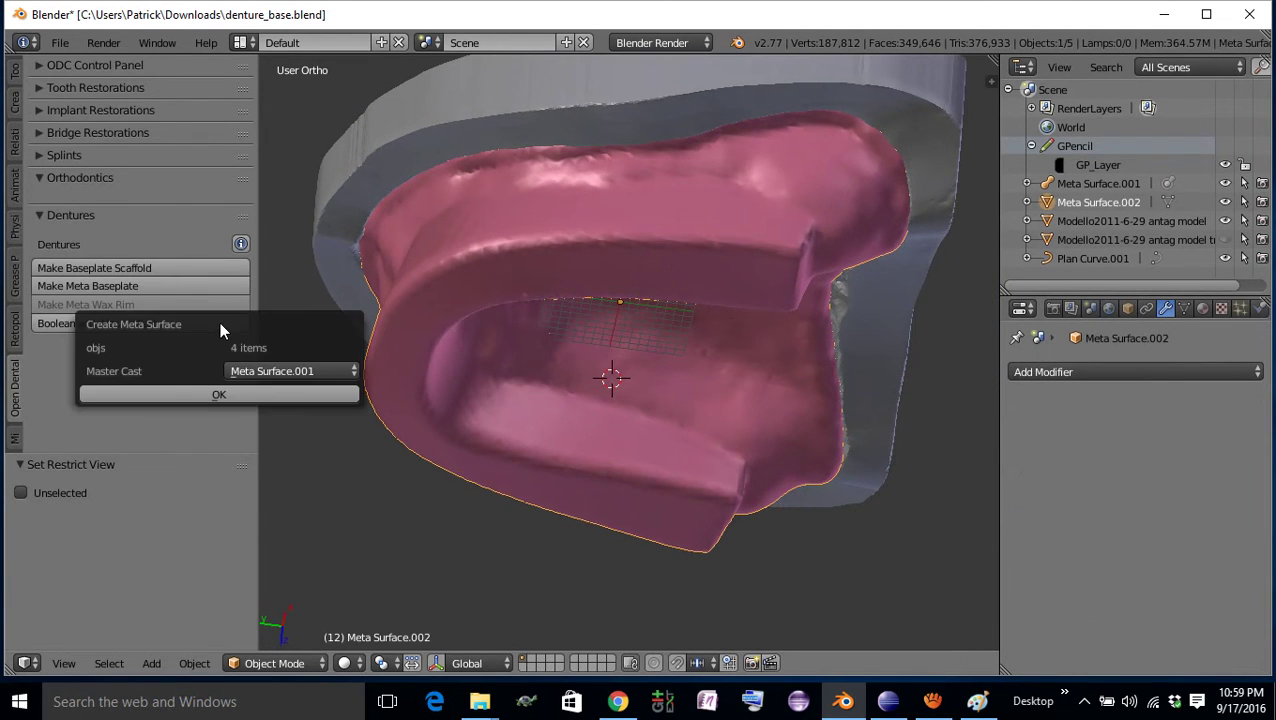
left_click(268, 372)
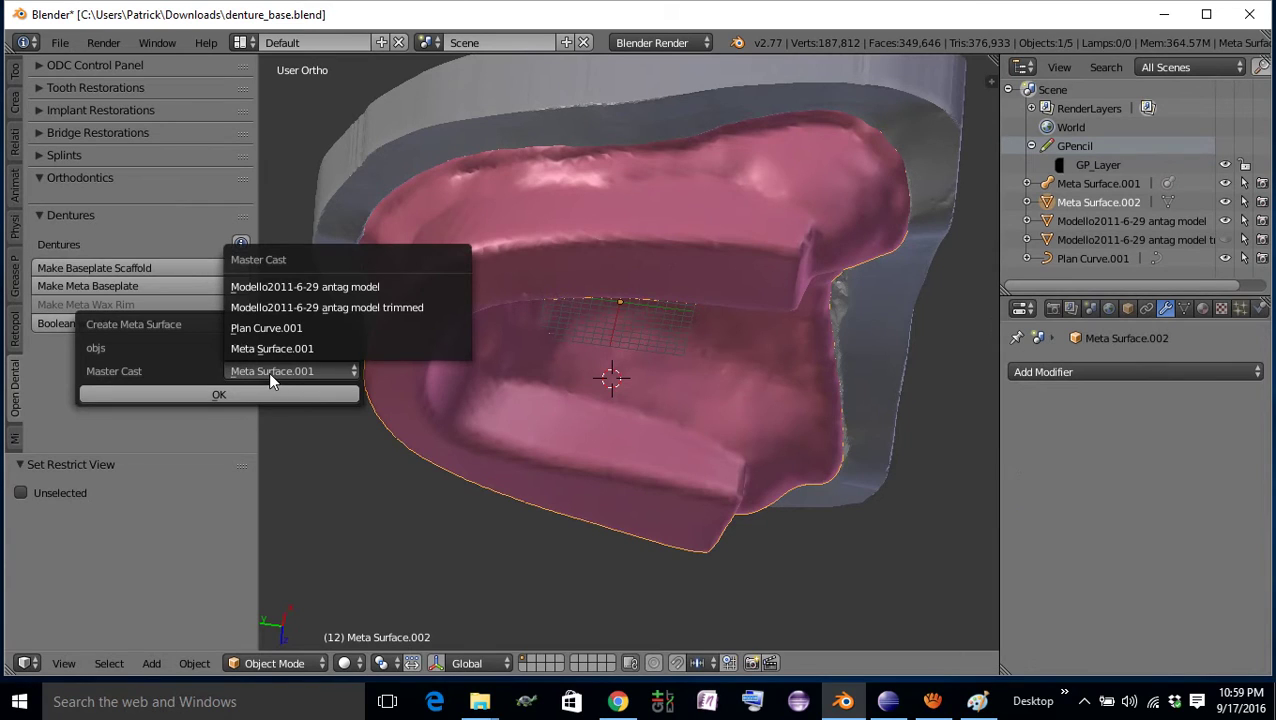
left_click(346, 287)
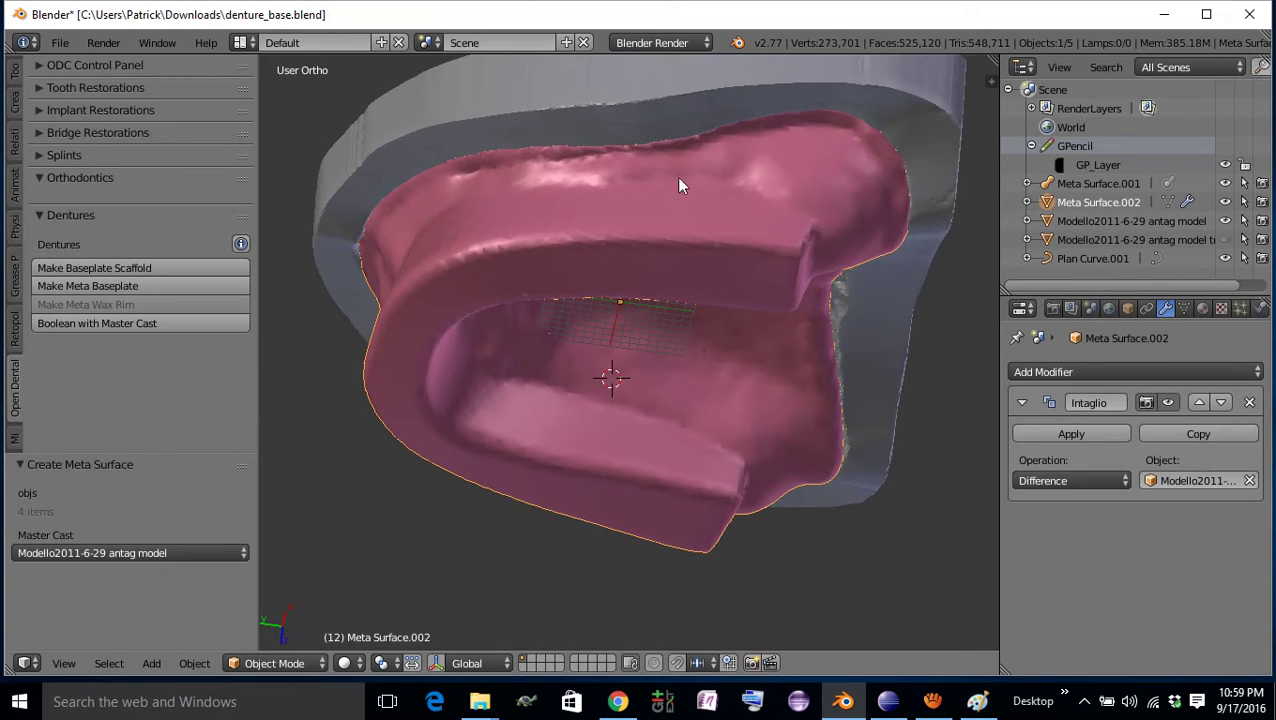
Step: Hide the master cast and inspect the cut denture base from several sides
right_click(658, 117)
key("h")
middle_click_drag(658, 117, 597, 593)
middle_click_drag(594, 542, 706, 416)
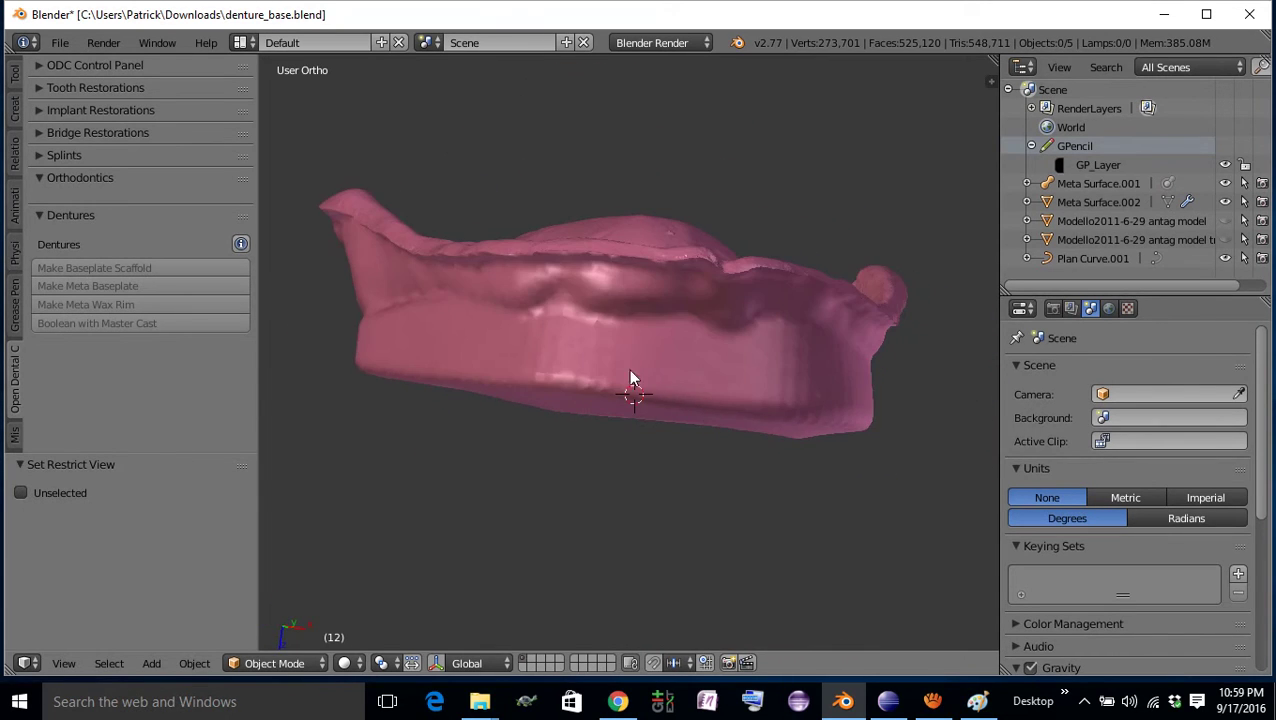
middle_click_drag(630, 378, 716, 332)
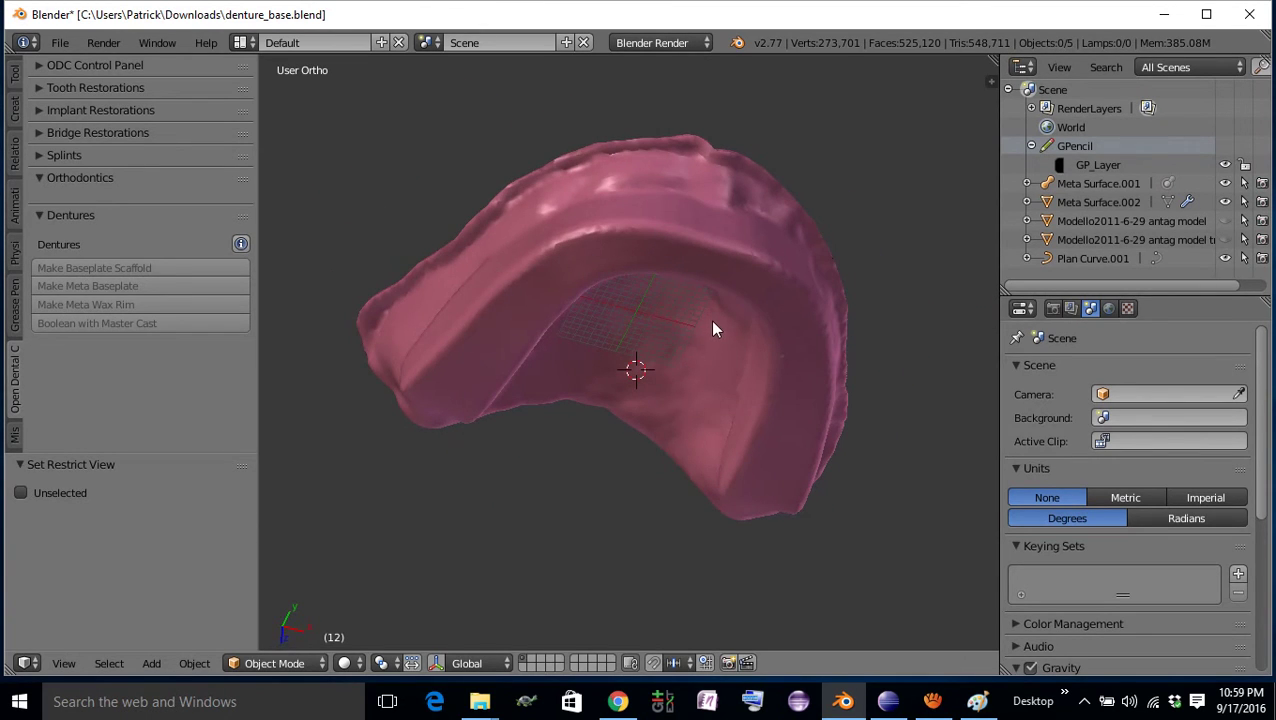
Step: In top view, draw an arch curve along the wax rim from one posterior end around the front to the other
key("KP_7")
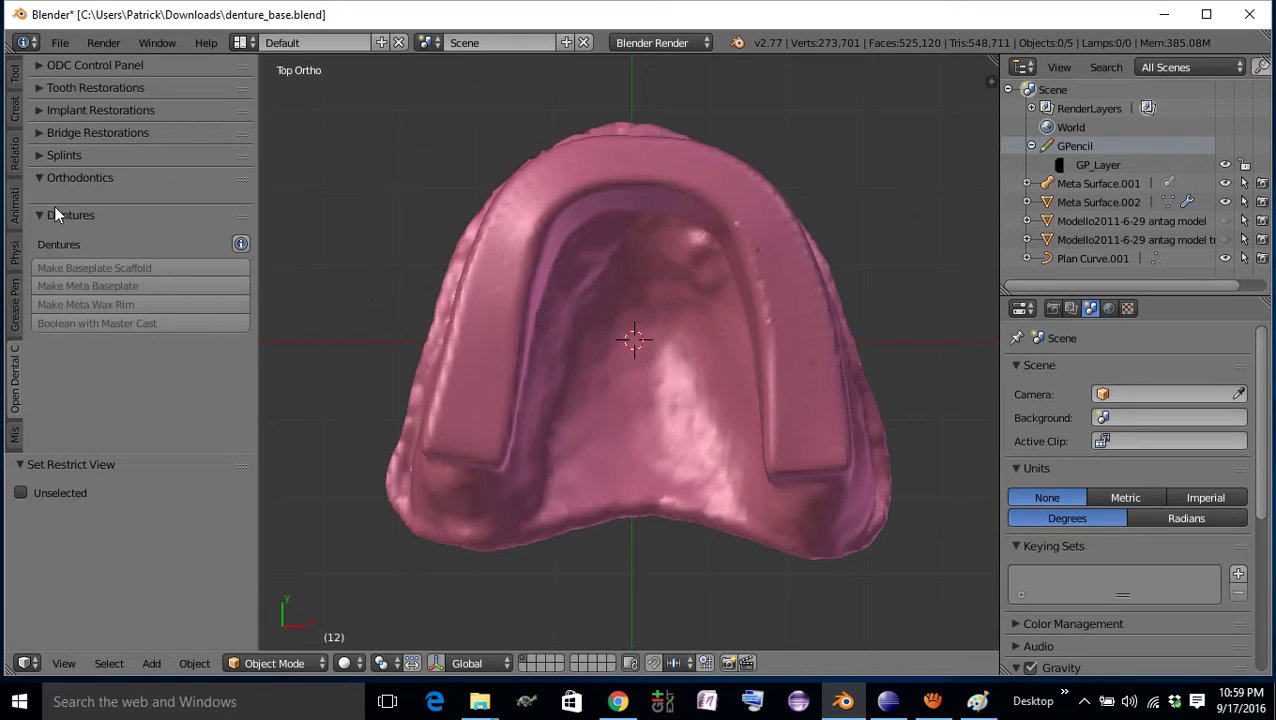
left_click(50, 132)
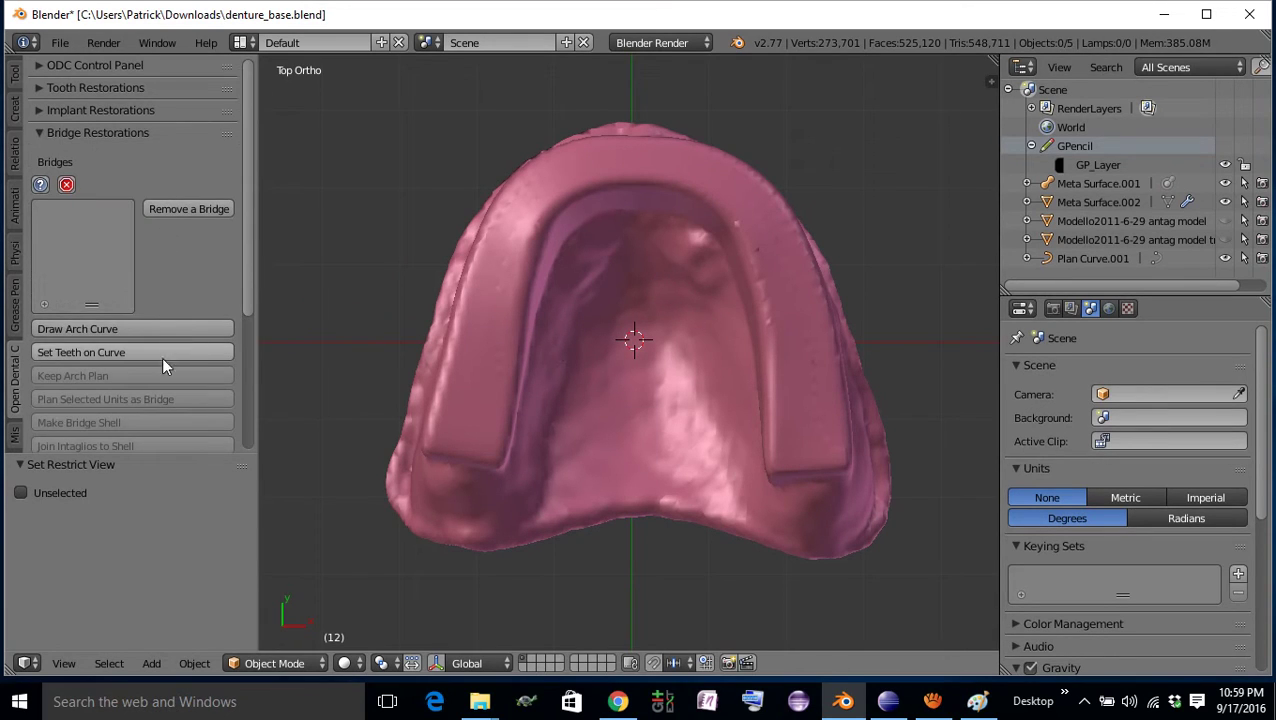
left_click(100, 332)
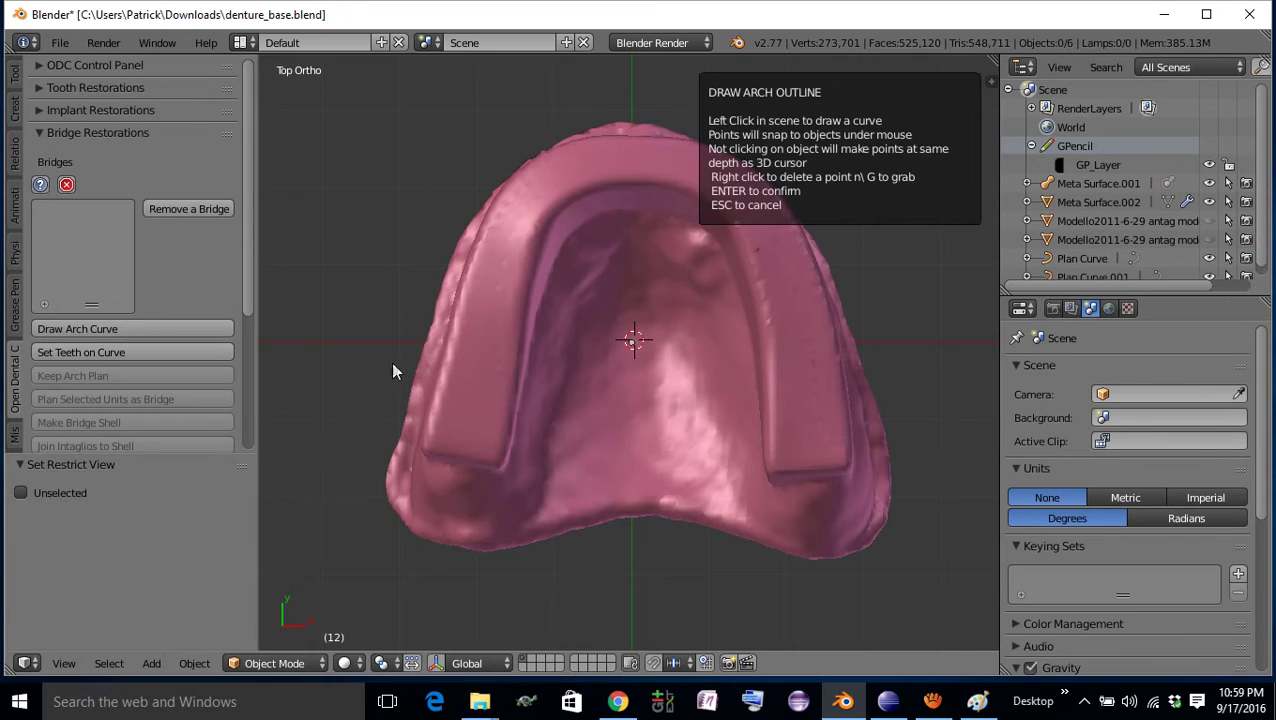
left_click(431, 444)
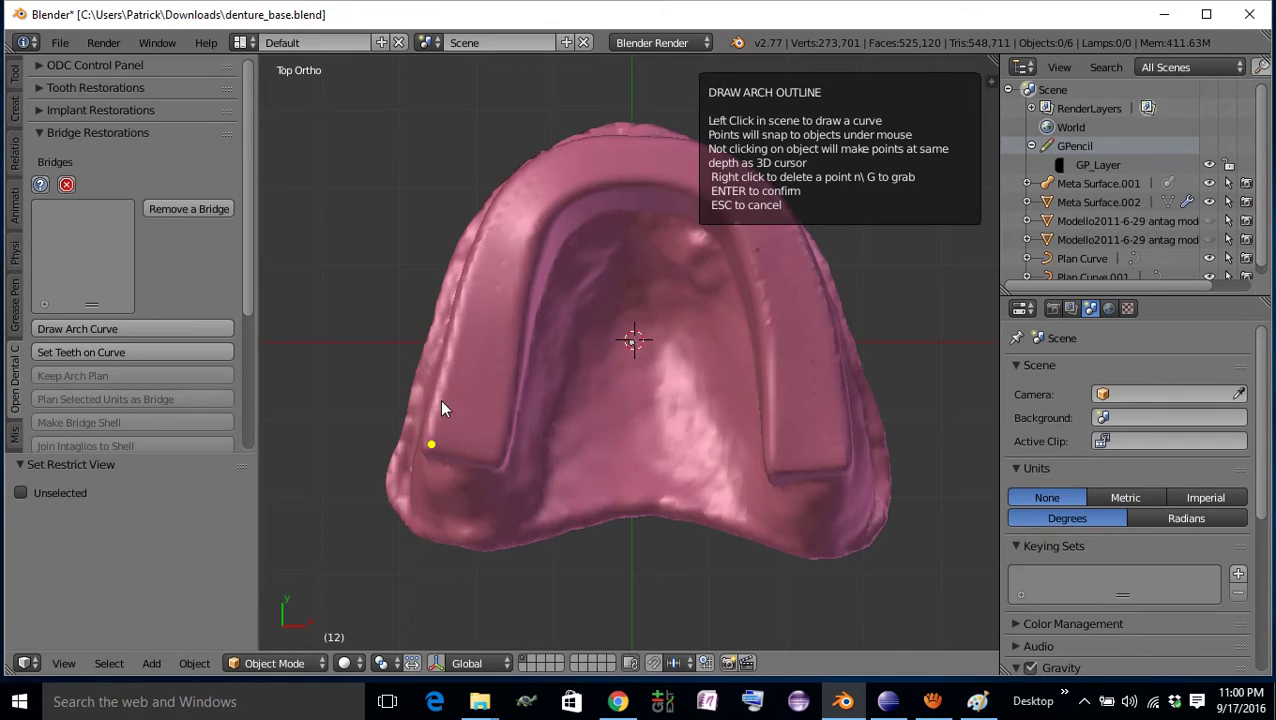
left_click(452, 347)
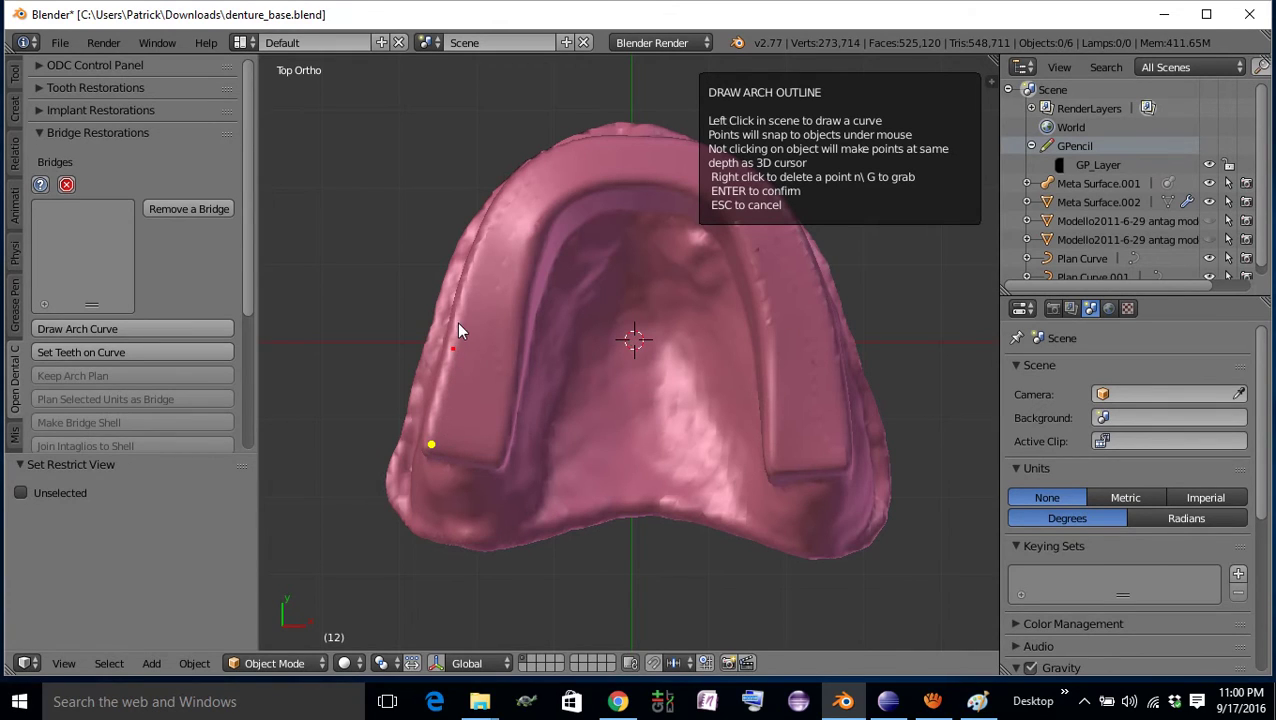
left_click(519, 203)
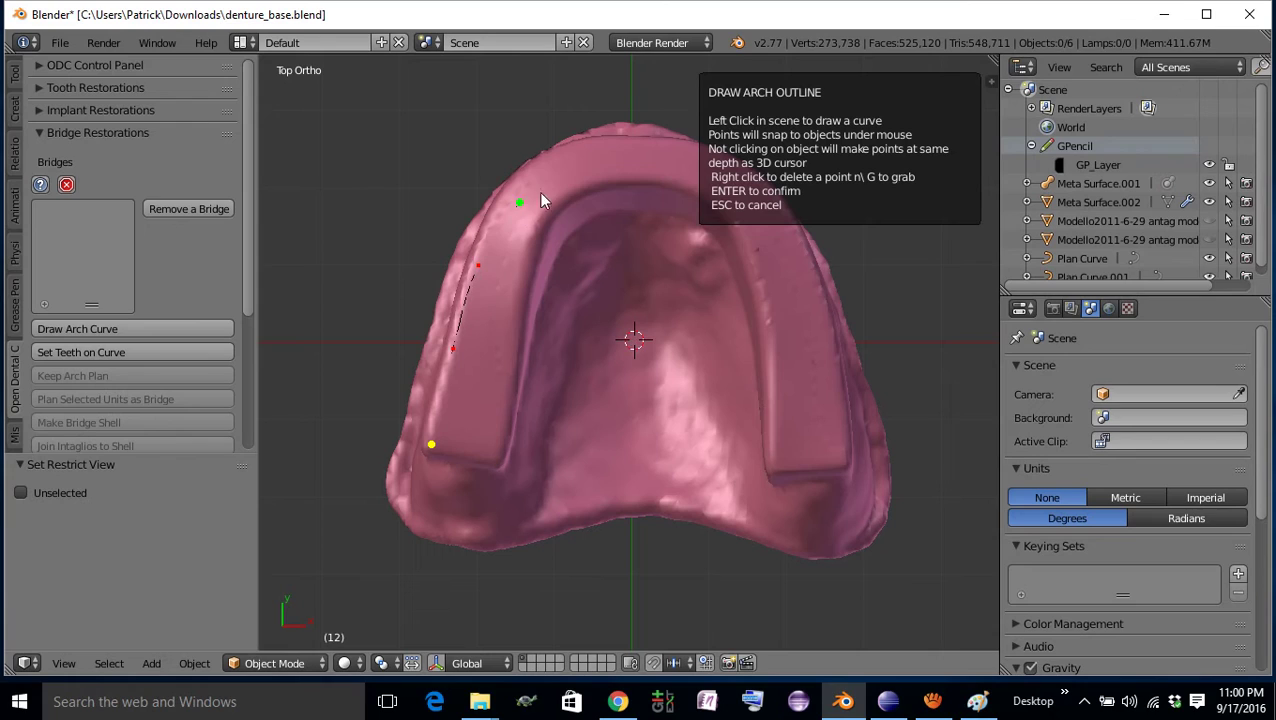
left_click(600, 167)
left_click(659, 164)
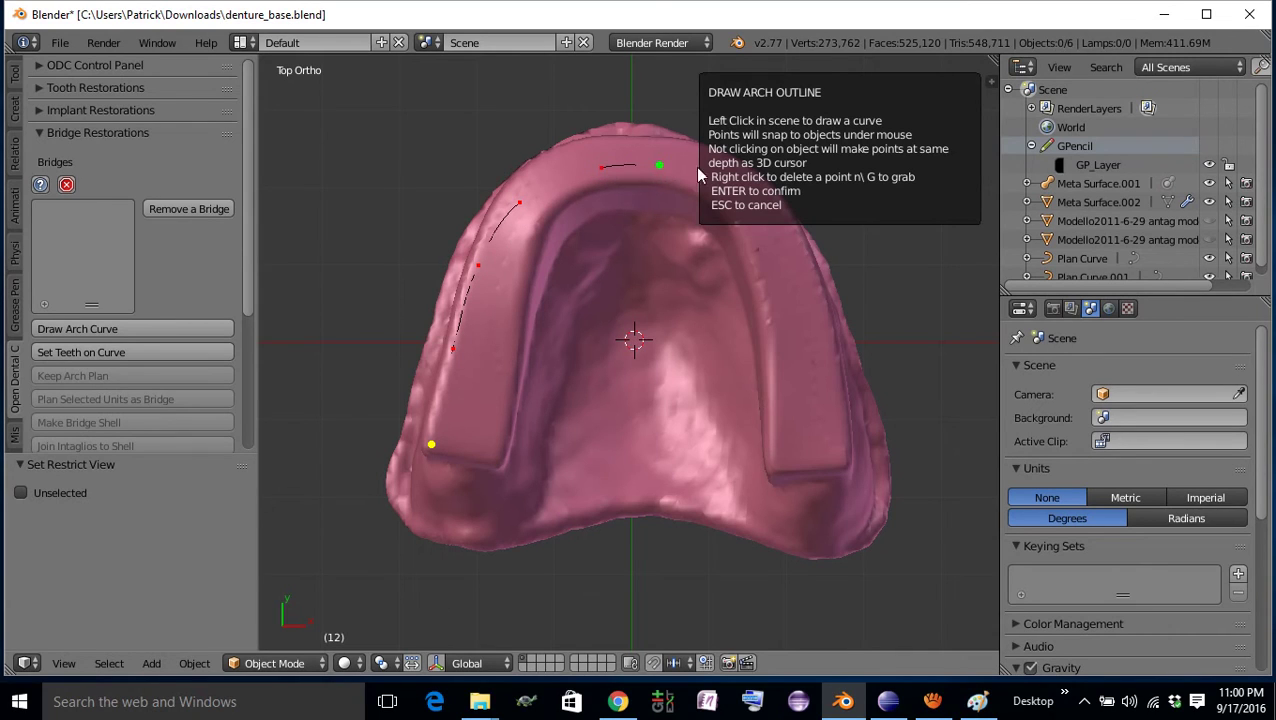
left_click(740, 196)
left_click(839, 458)
Step: Adjust the arch curve's anterior and side points so it follows the rim evenly, and confirm the curve
middle_click_drag(641, 279, 561, 351, "shift")
right_click(580, 245)
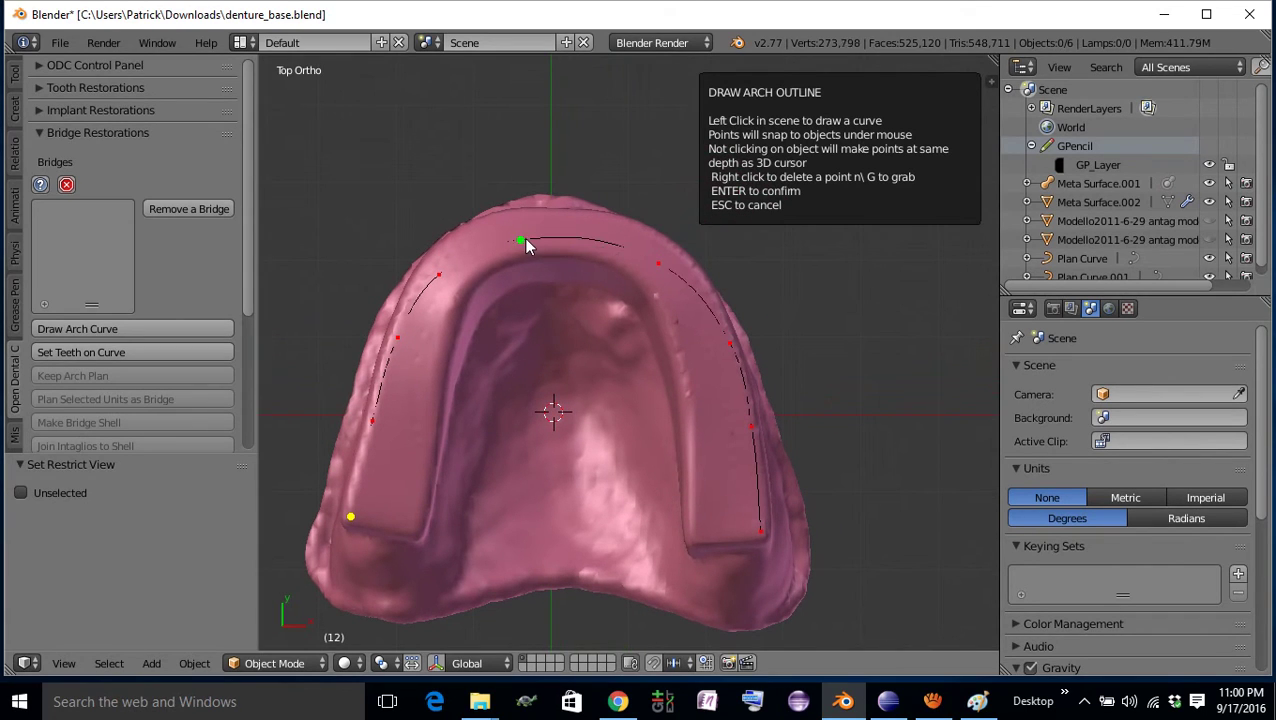
key("g")
left_click(556, 229)
key("g")
left_click(721, 331)
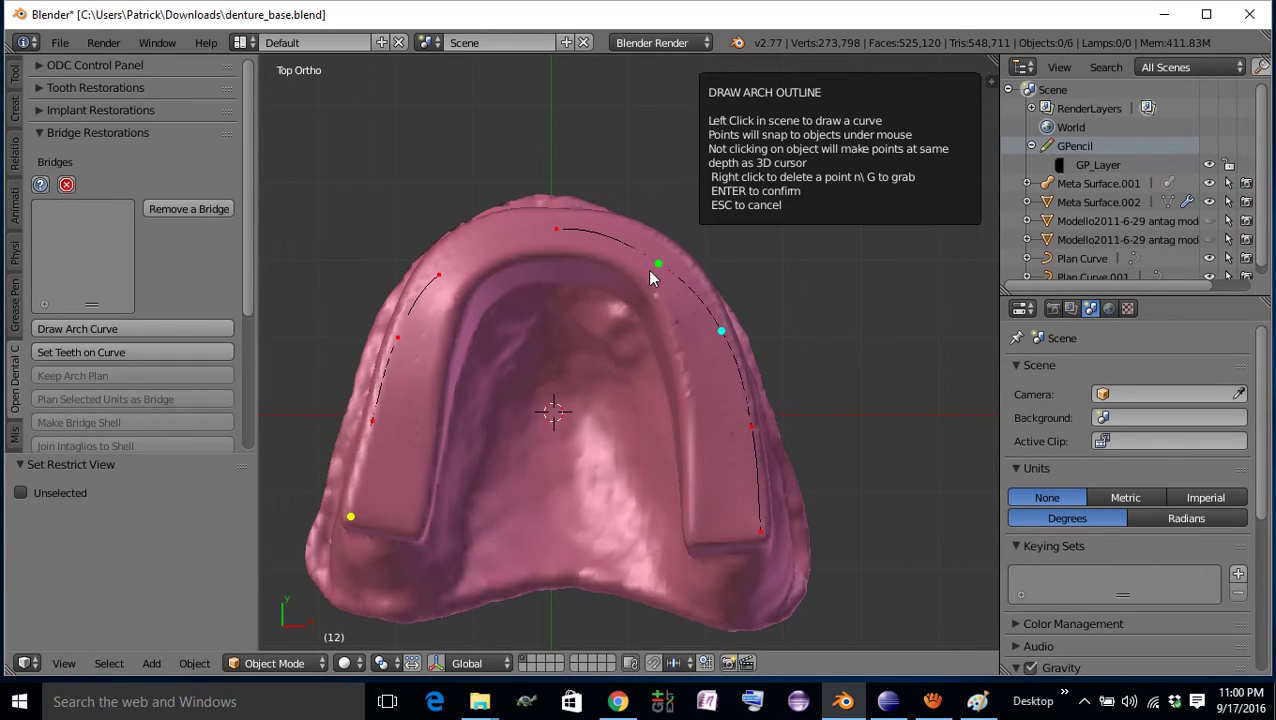
key("g")
left_click(660, 257)
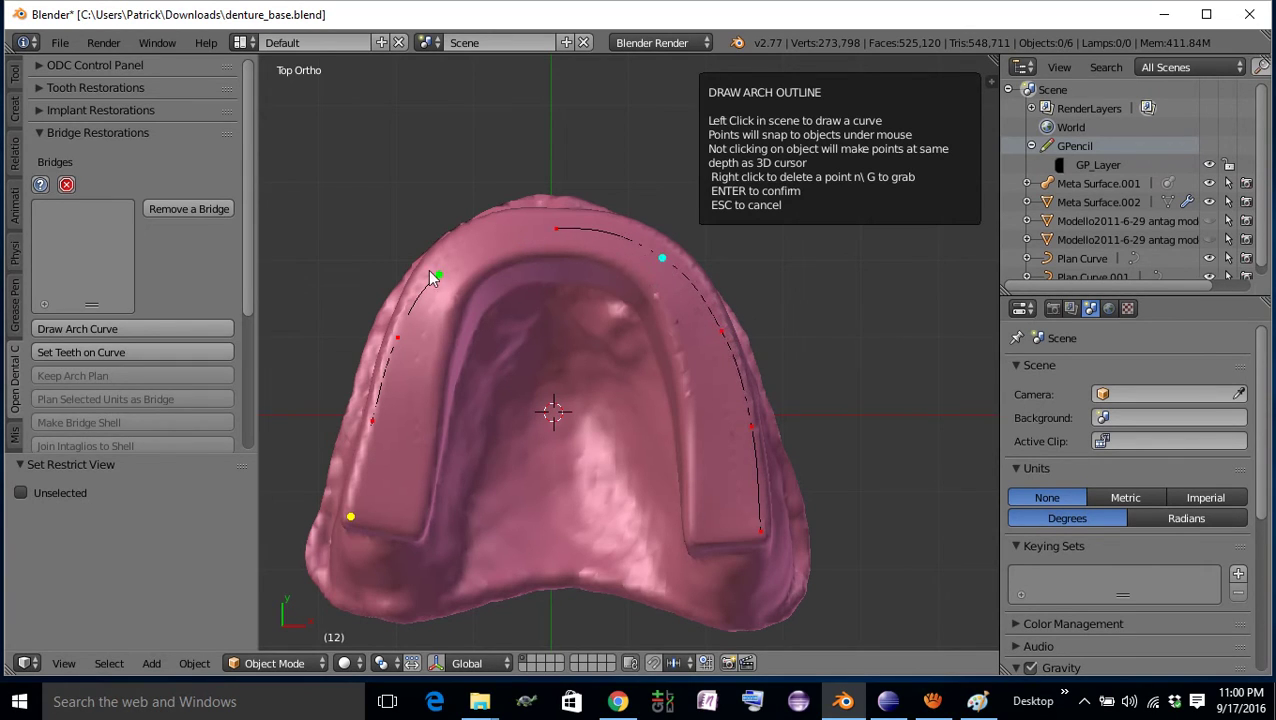
key("g")
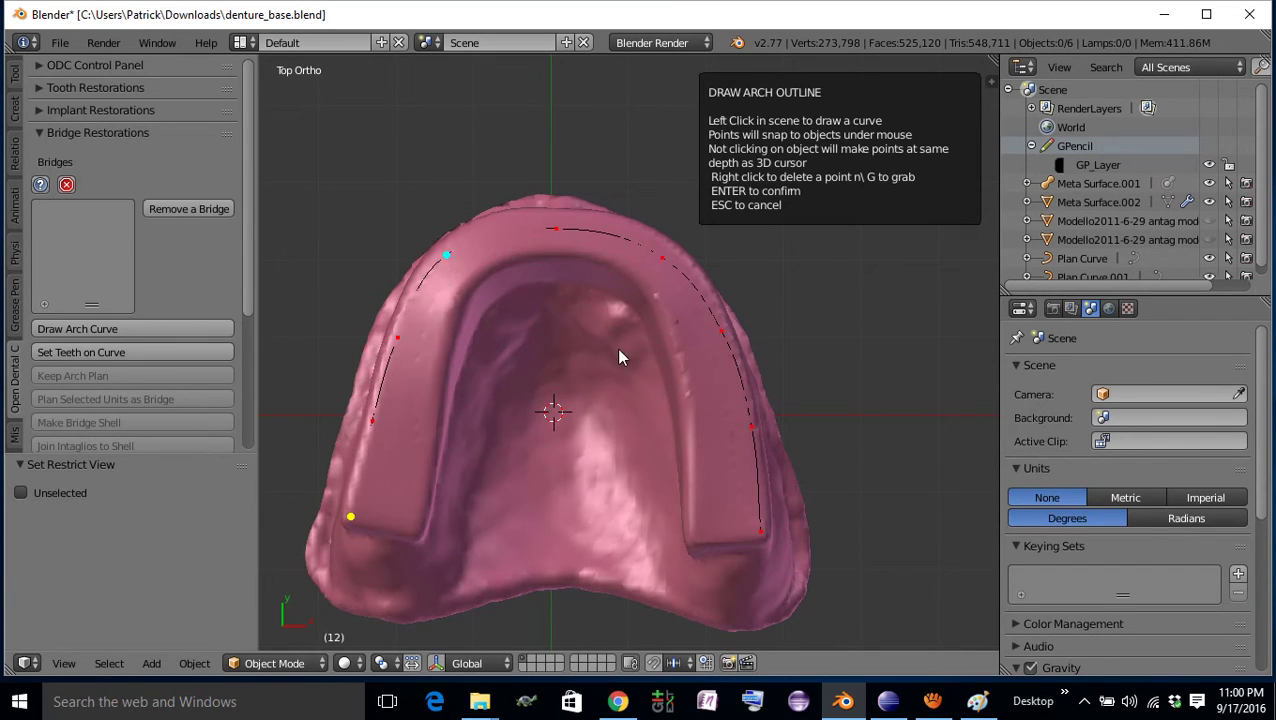
key("Return")
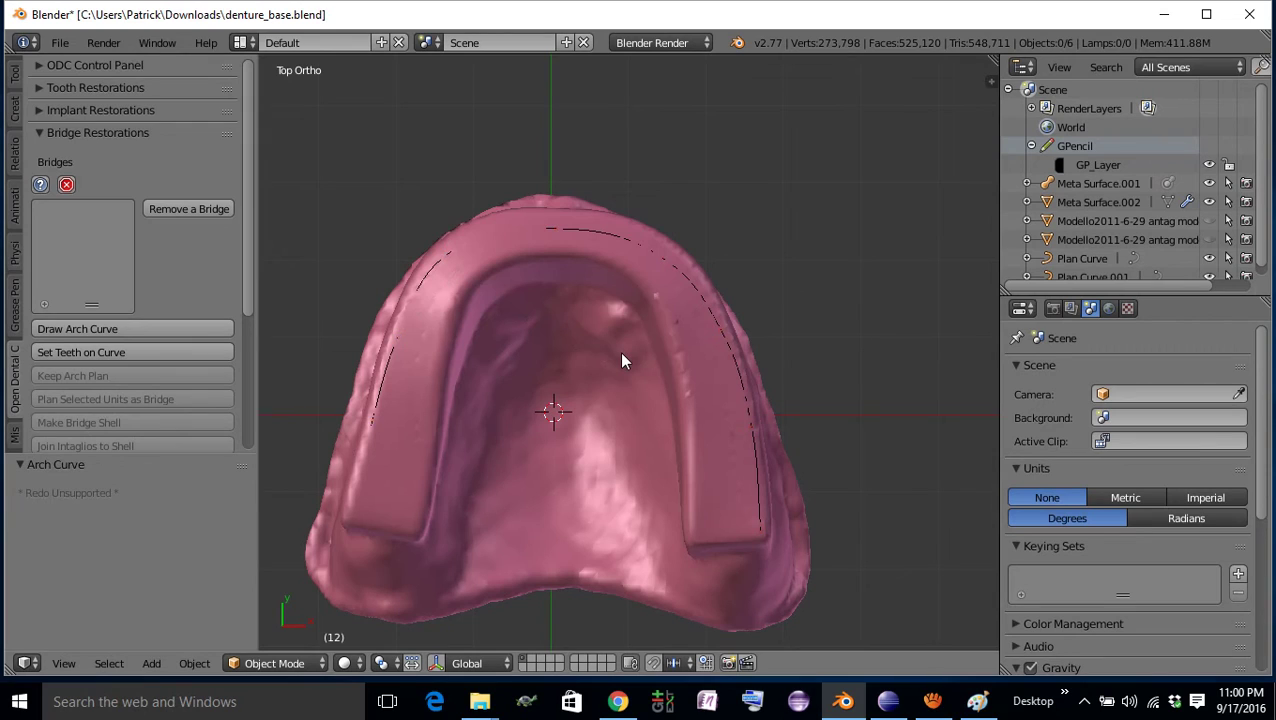
Step: Set teeth on the new arch curve with arch MAX and BUCCAL alignment, and check their orientation
right_click(585, 240)
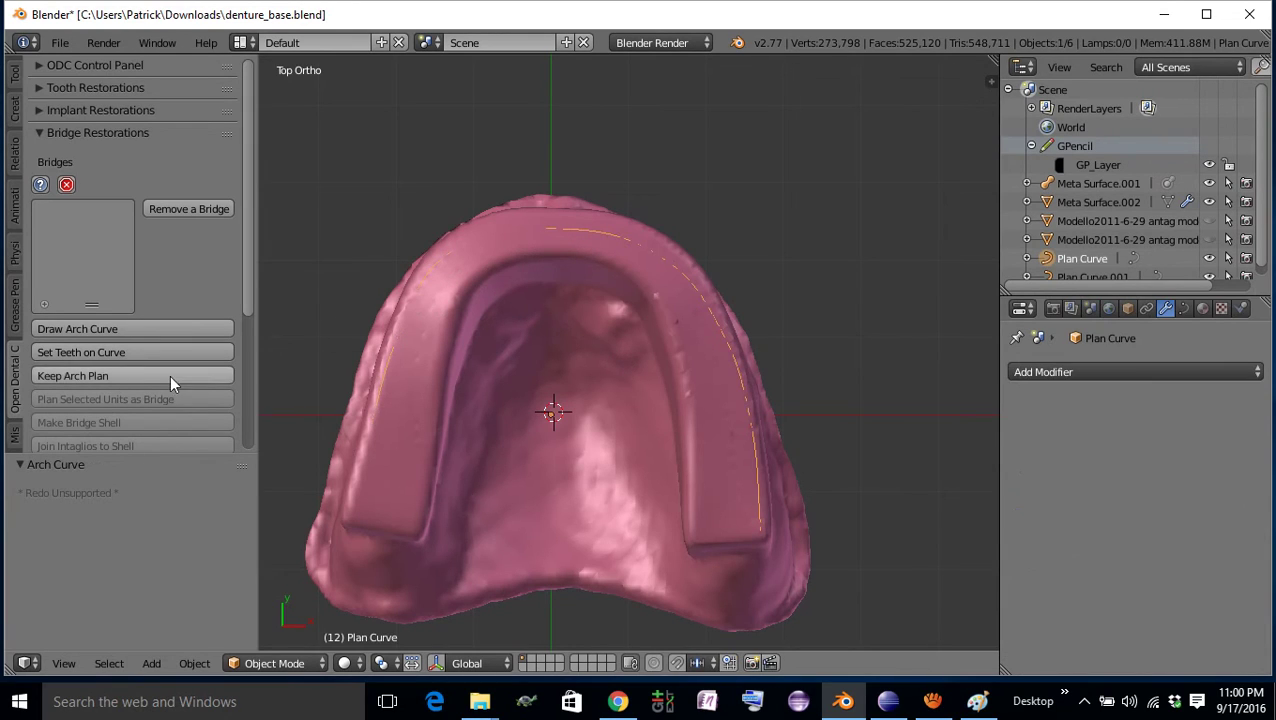
left_click(137, 352)
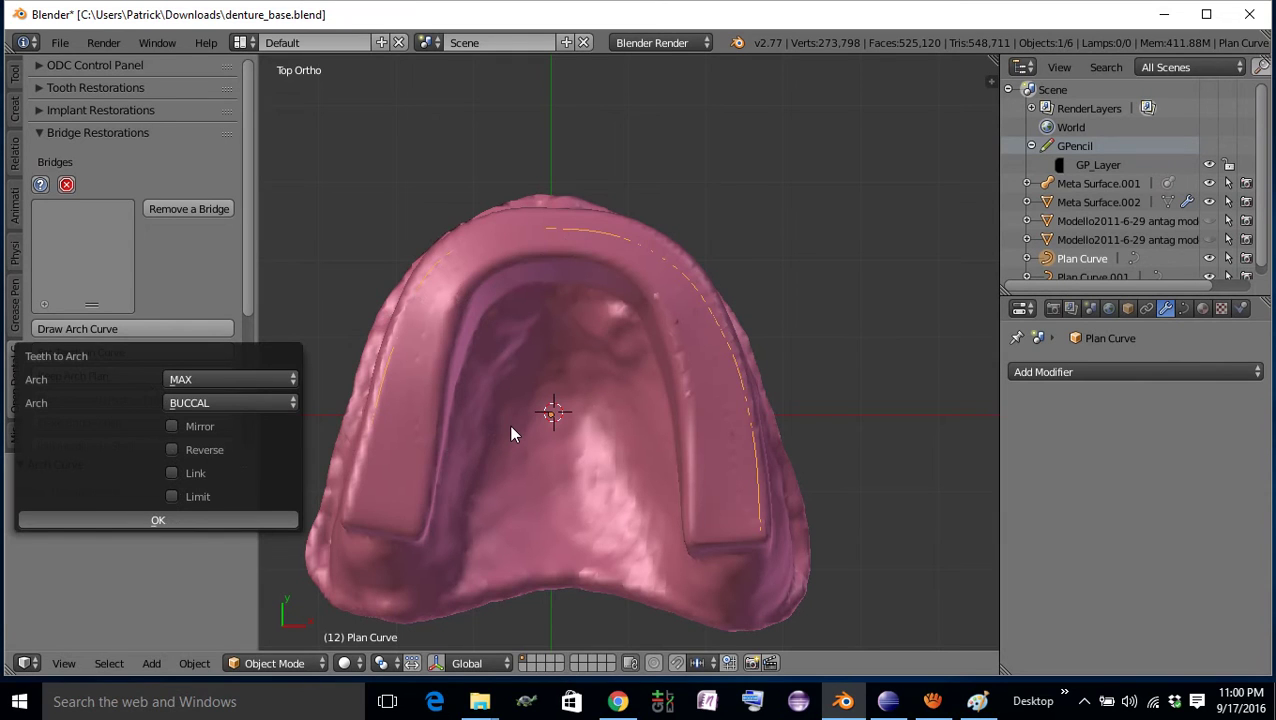
key("Return")
middle_click_drag(513, 433, 740, 323)
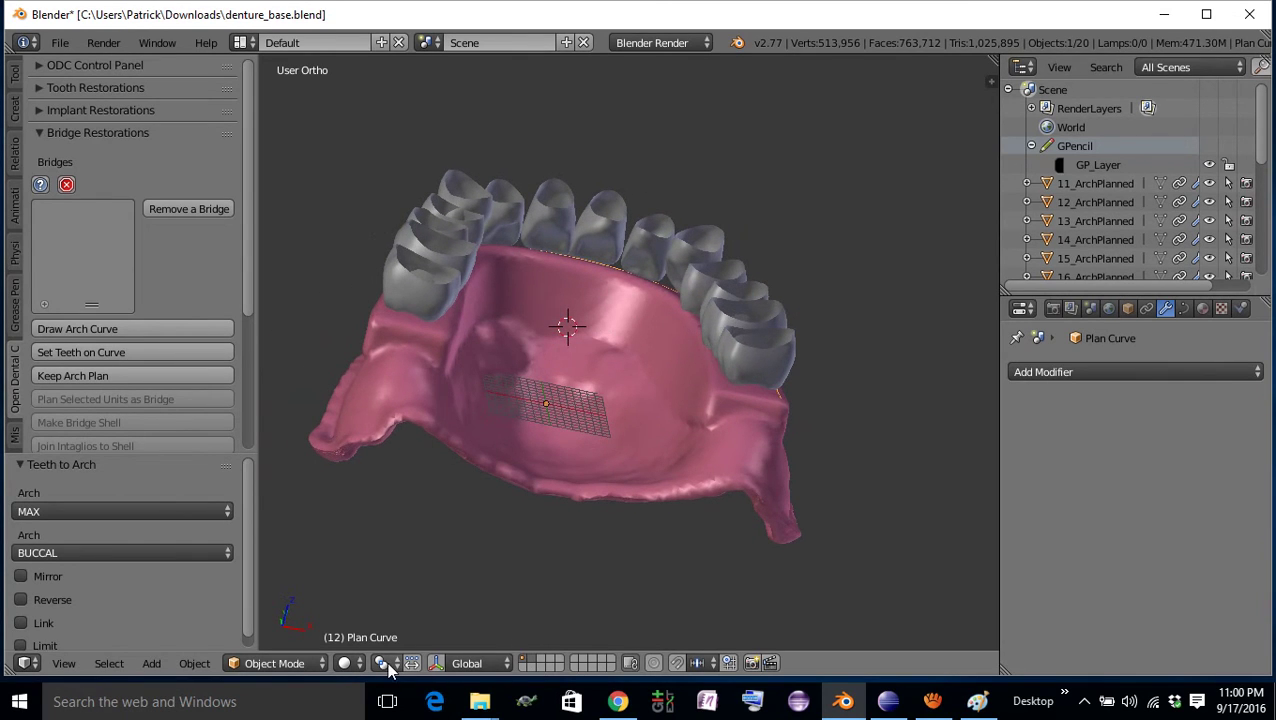
middle_click_drag(610, 424, 630, 378)
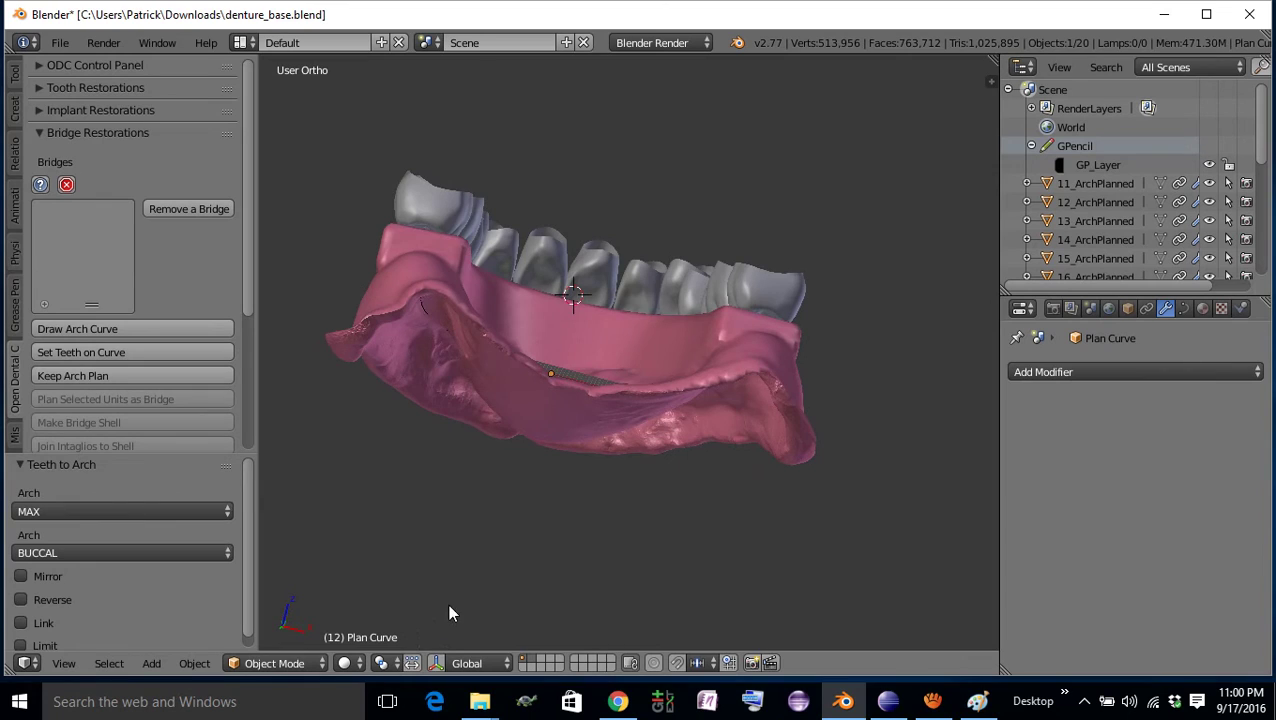
Step: In front view, set the pivot to the 3D cursor and rotate the teeth's arch curve by about 178°
key("KP_1")
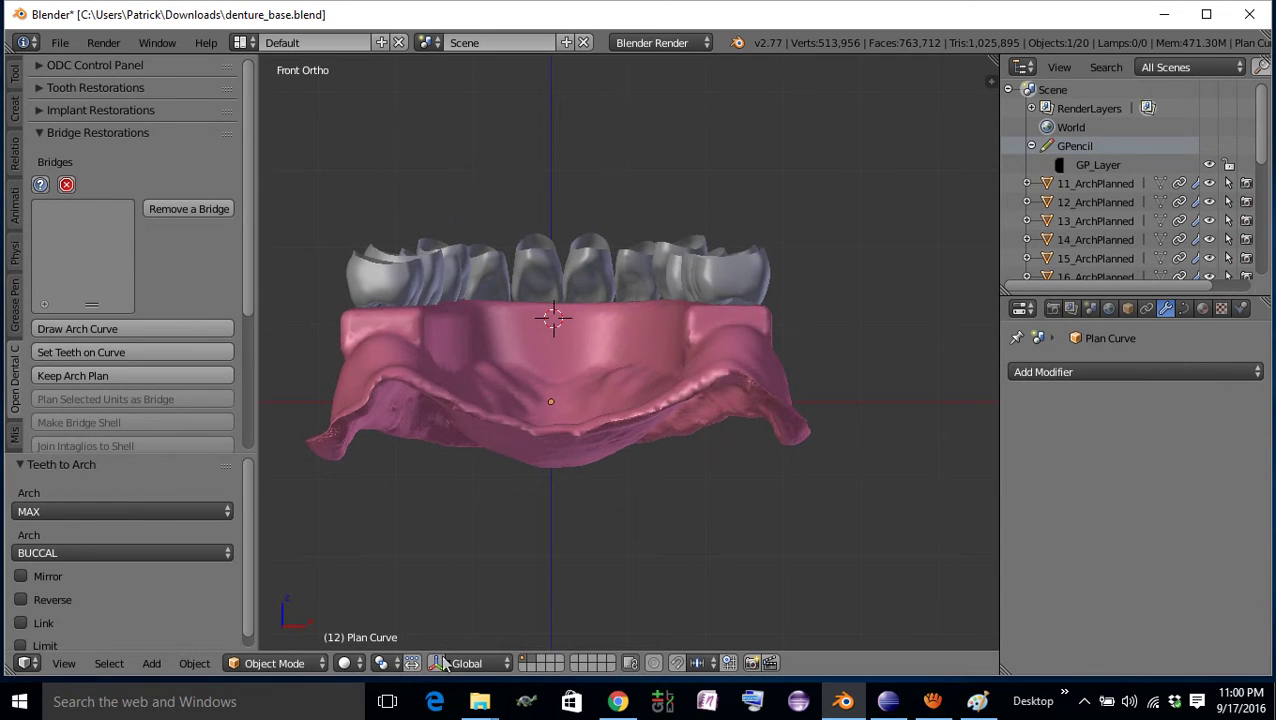
left_click(381, 663)
left_click(398, 643)
key("r")
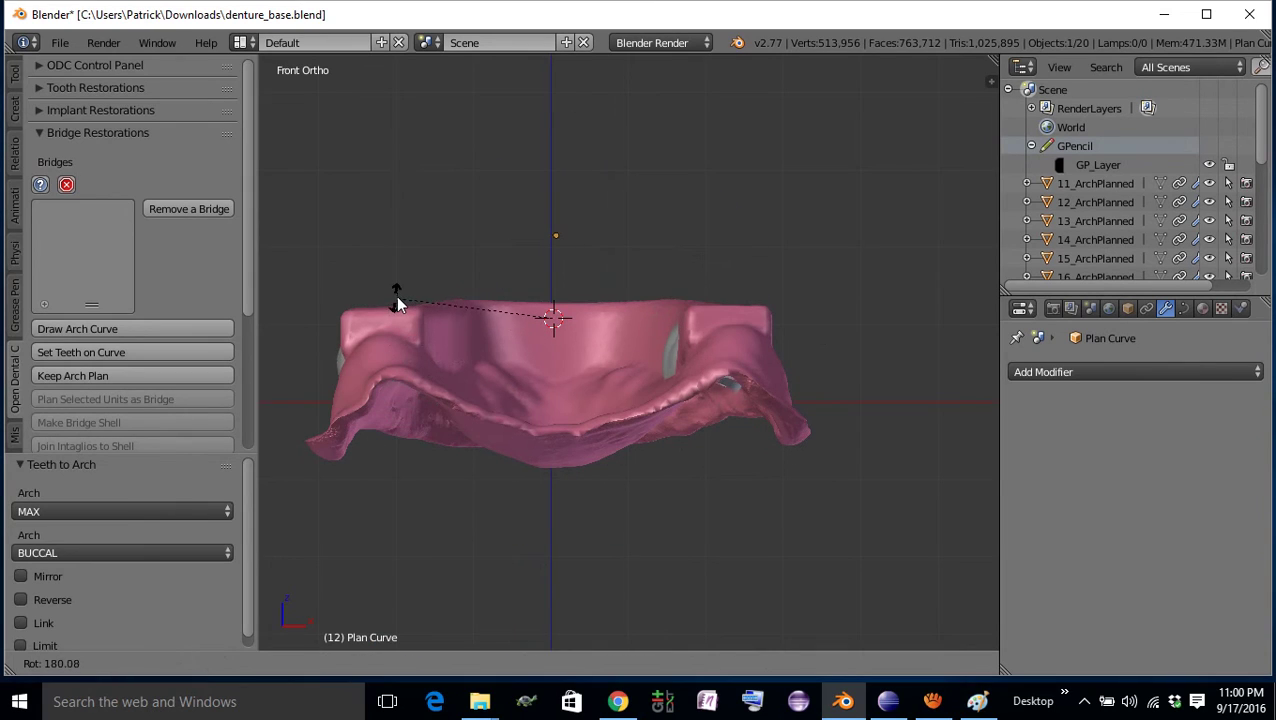
left_click(399, 303)
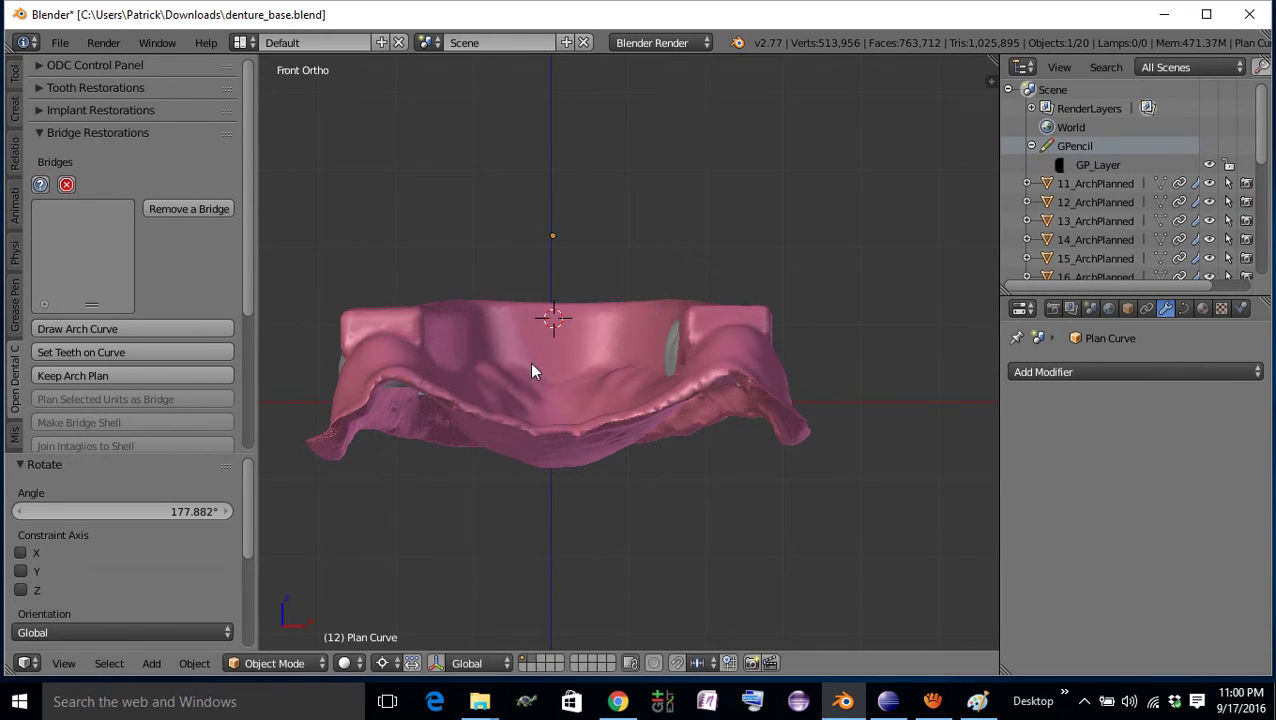
Step: In front view, move the teeth's arch curve up about 3.6 units to the rim's occlusal surface and rotate it about 1.9°
key("g")
left_click(537, 334)
key("r")
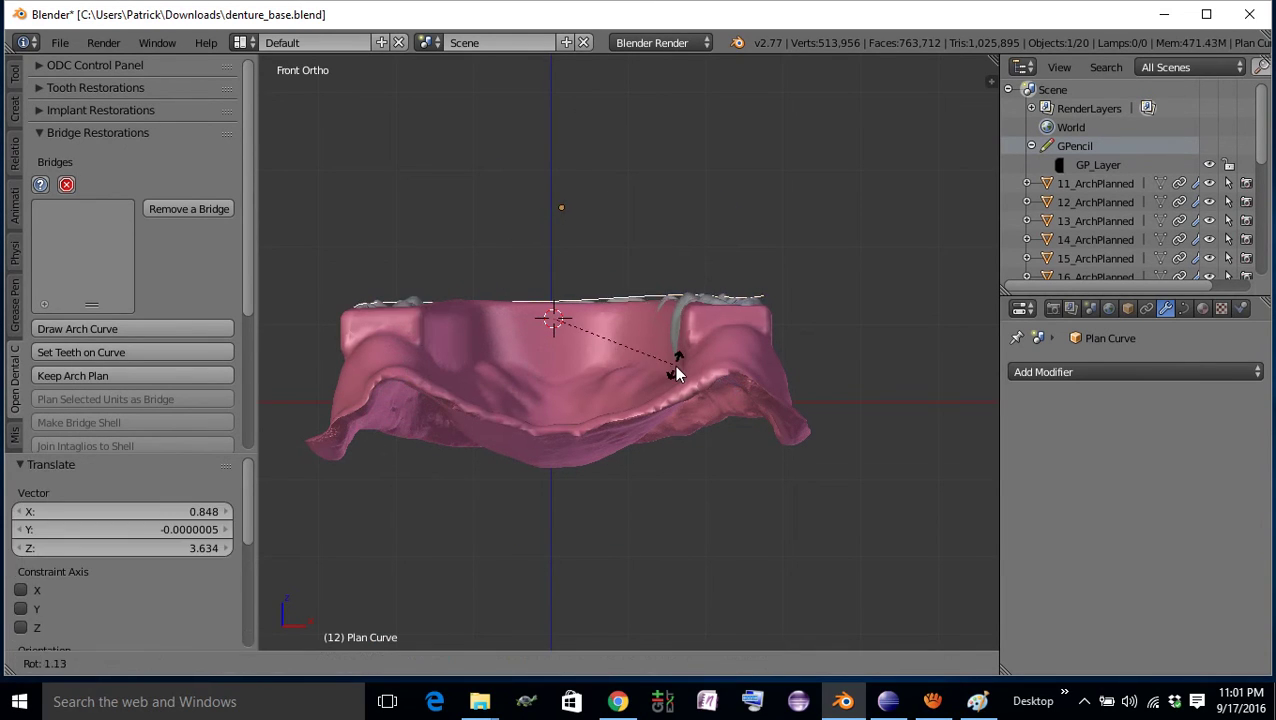
left_click(675, 370)
Step: Centre the arch curve over the wax rim with small moves and, in top view, slight rotations of under 1°
middle_click_drag(590, 319, 626, 518)
key("g")
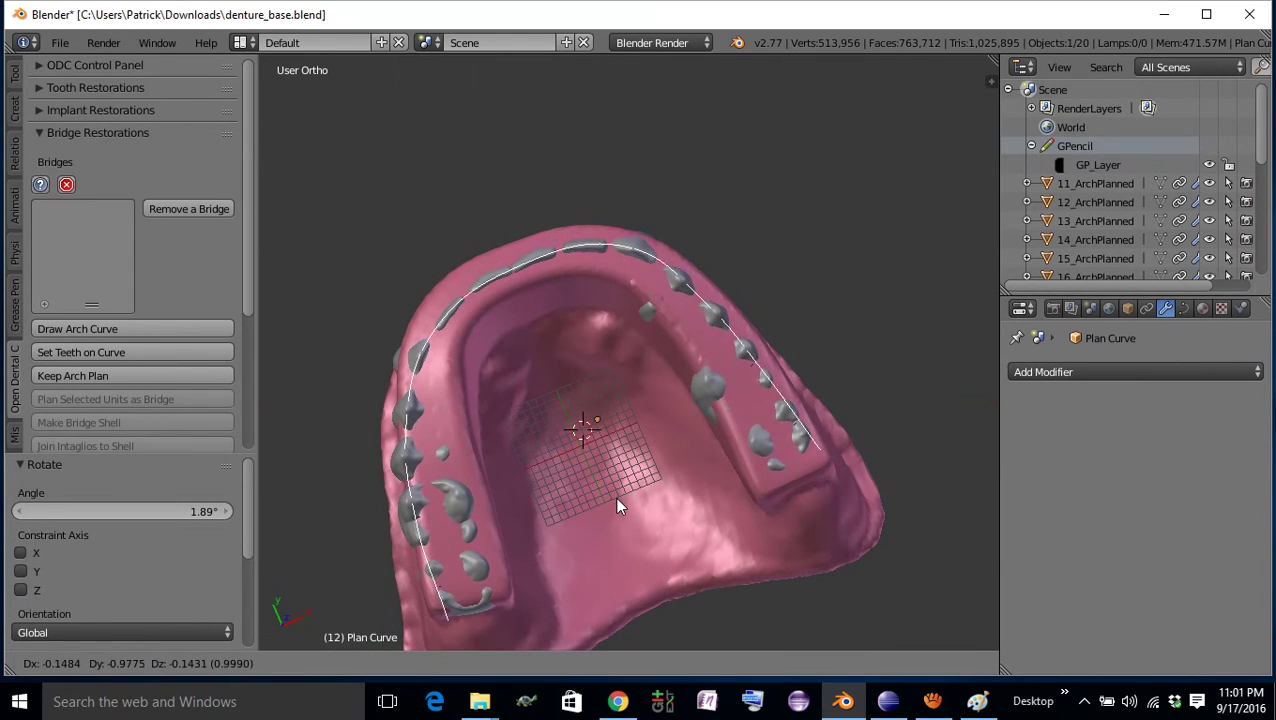
left_click(614, 489)
key("KP_7")
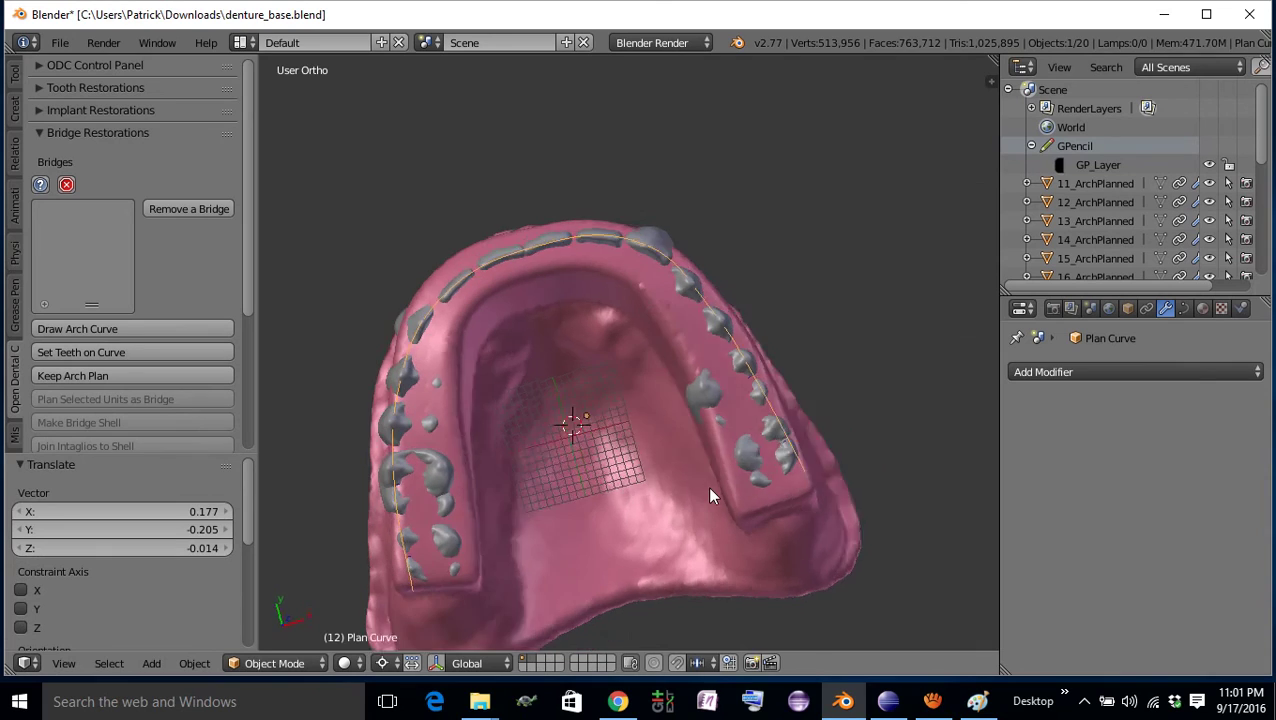
key("r")
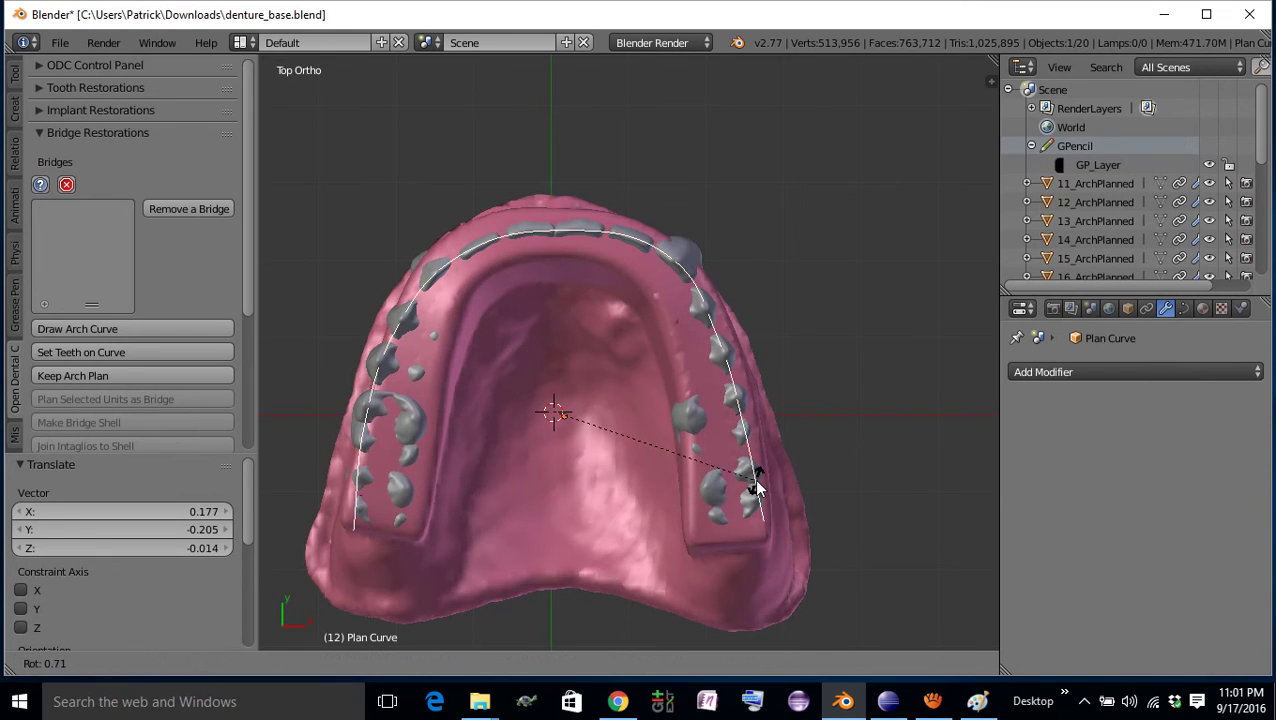
left_click(757, 489)
key("g")
left_click(757, 492)
key("r")
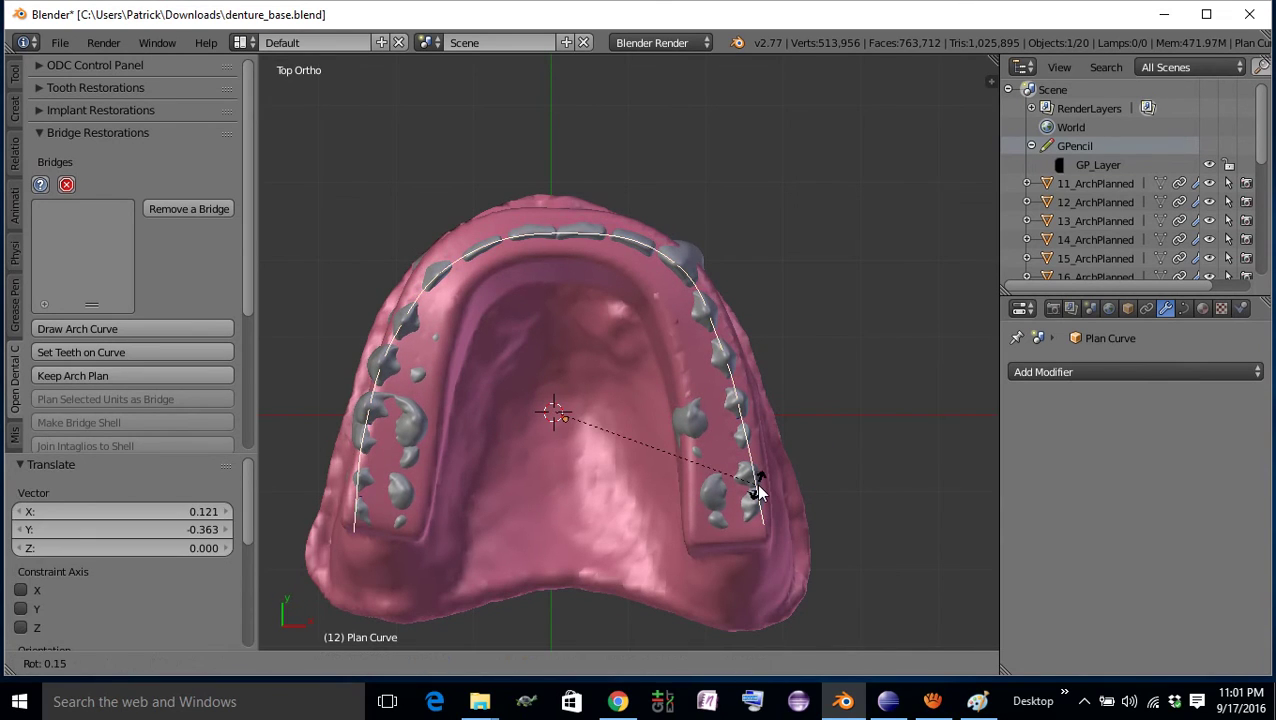
left_click(757, 491)
key("g")
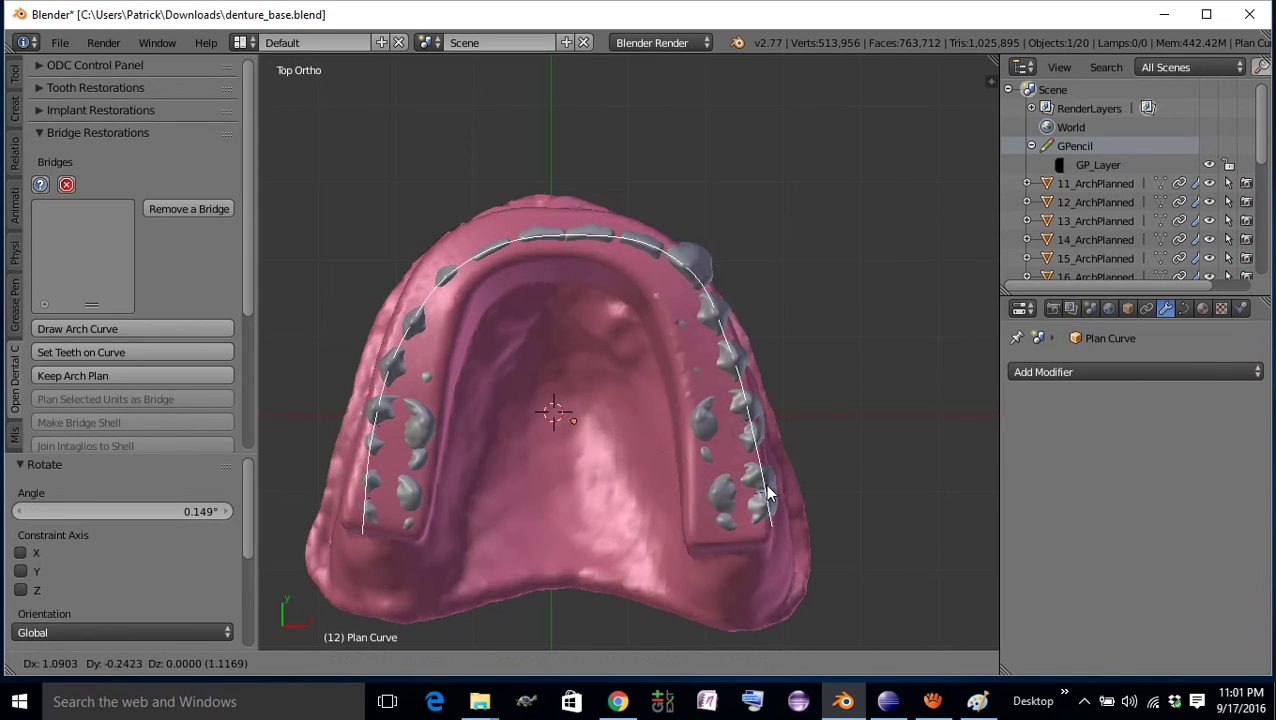
left_click(760, 490)
Step: Edit the arch curve, moving its front midpoint and the anterior corner points on both sides so the front teeth follow the rim
key("Tab")
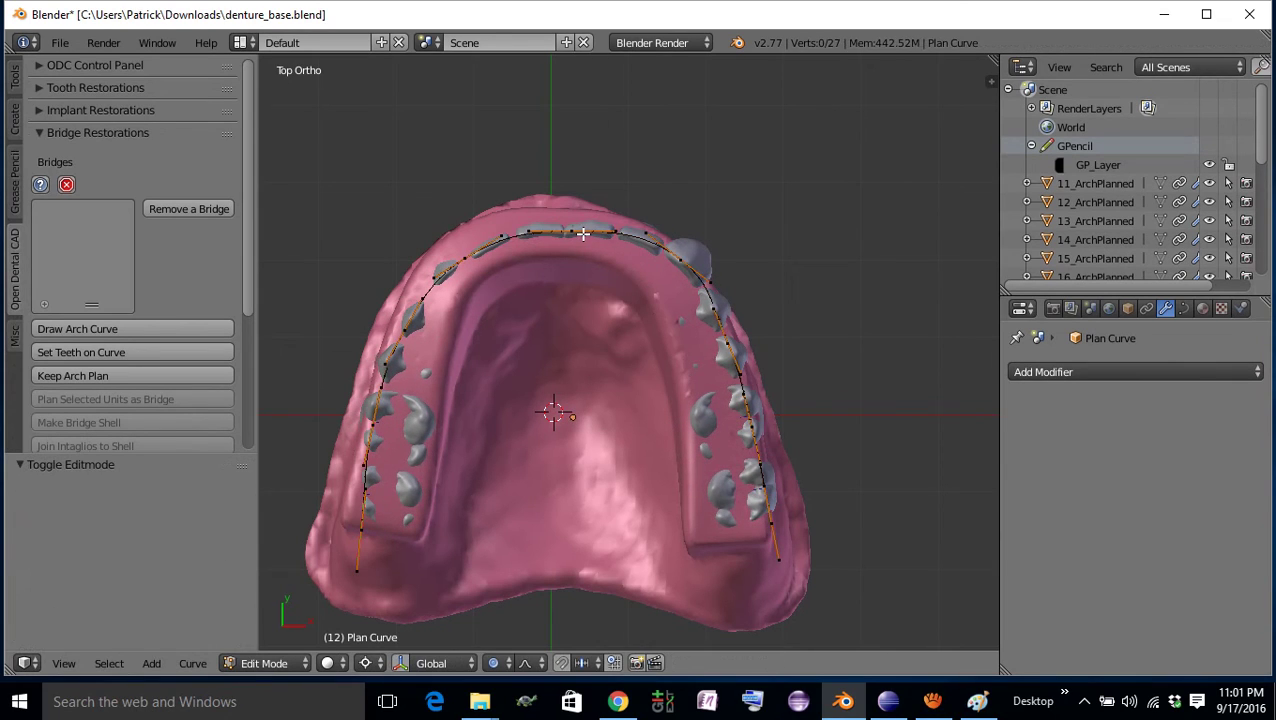
right_click(577, 233)
key("g")
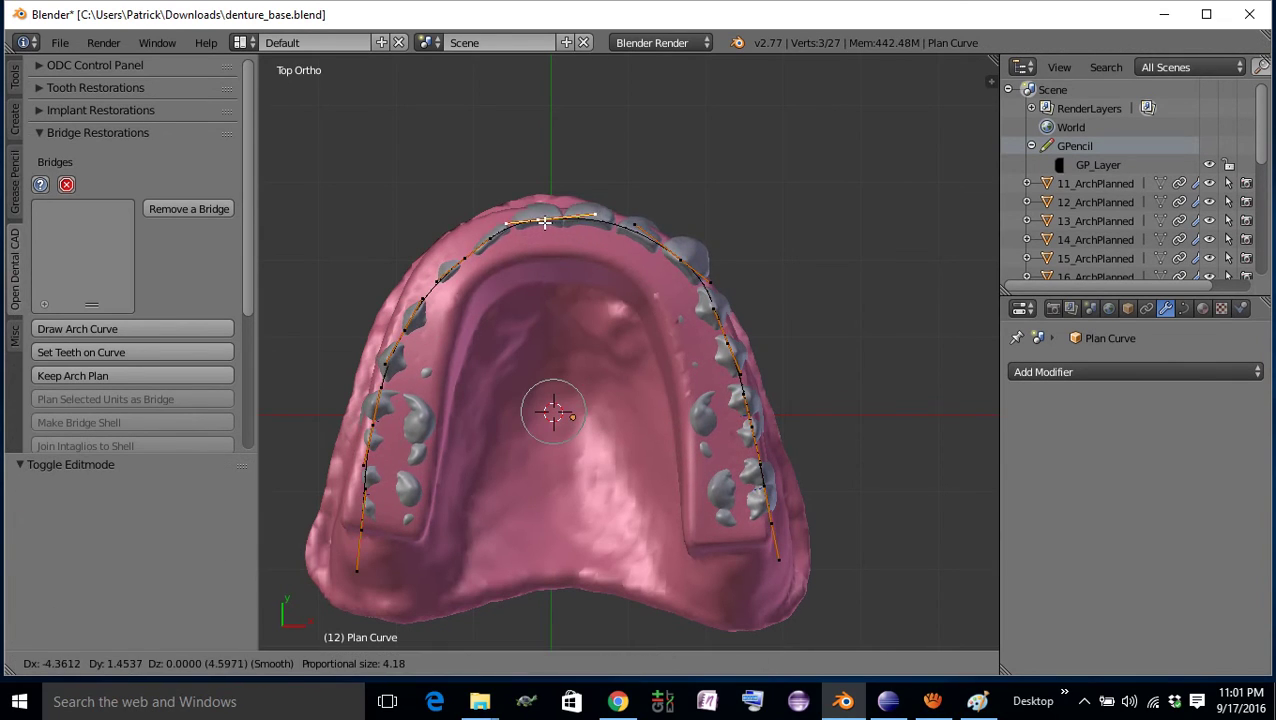
left_click(551, 227)
right_click(460, 258)
key("g")
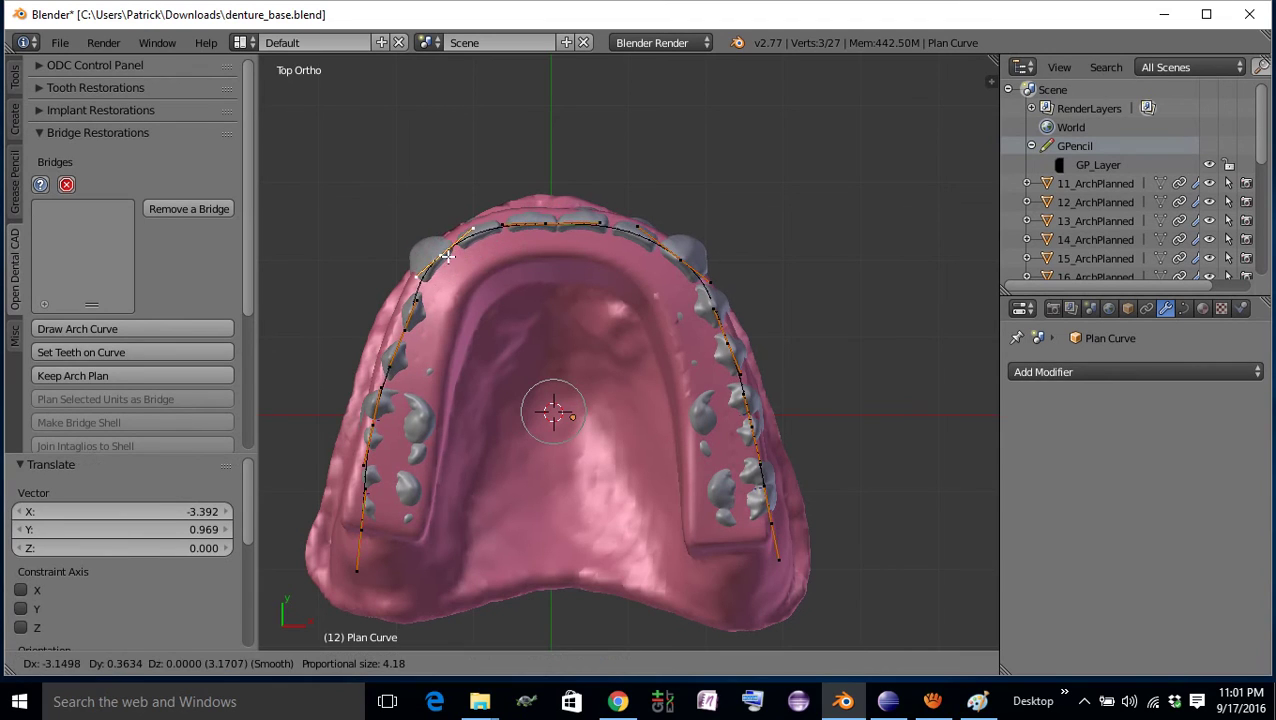
left_click(453, 265)
right_click(672, 263)
key("g")
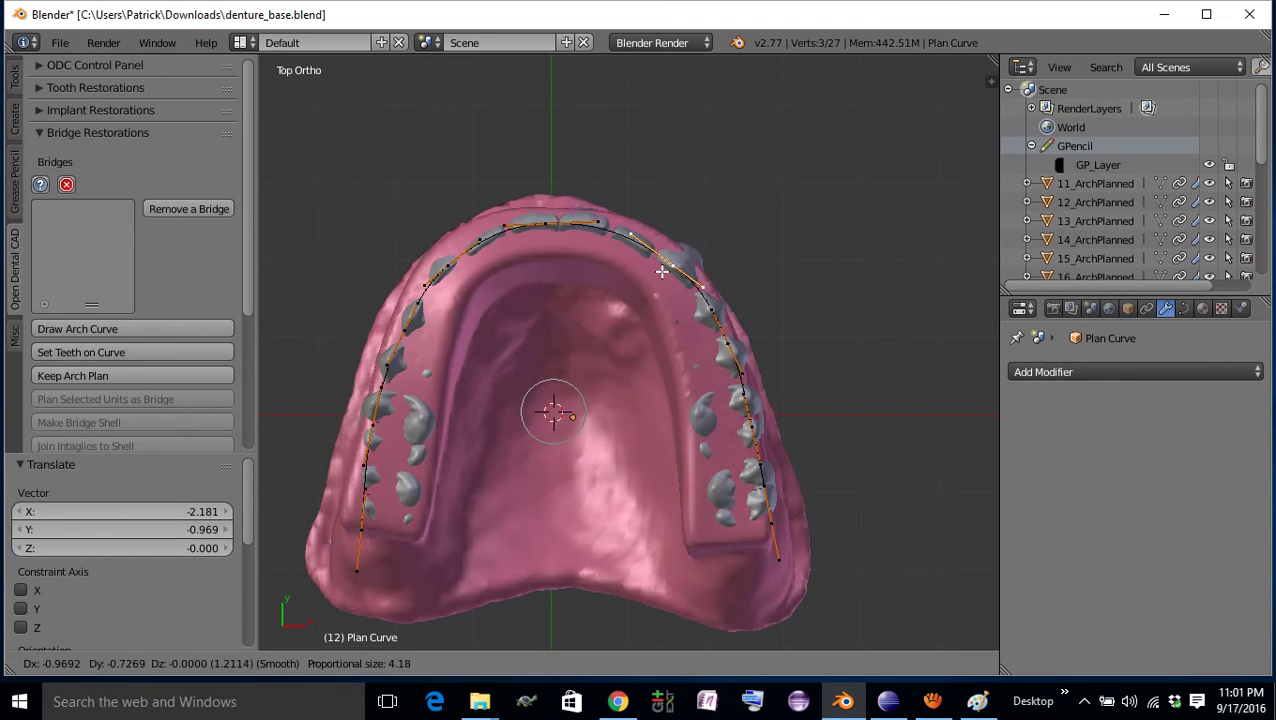
left_click(657, 269)
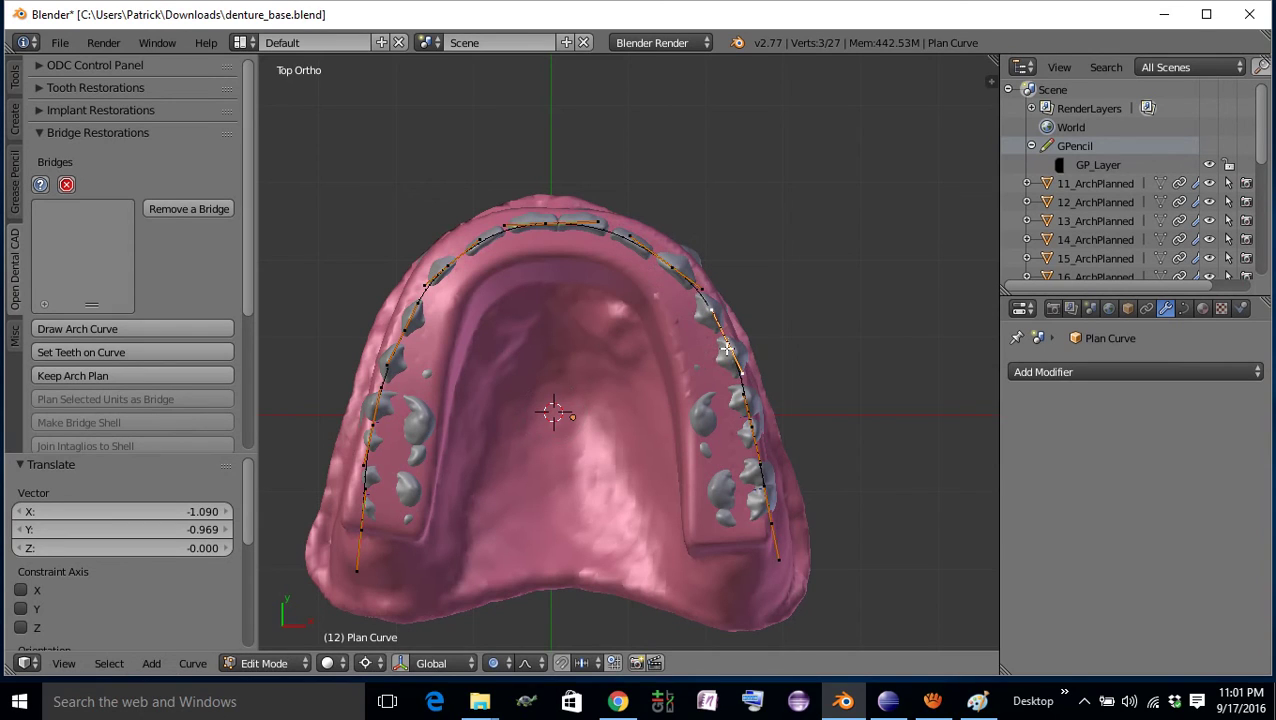
Step: Adjust one premolar-area point inward and move both posterior end points of the arch curve forward so the back teeth stay on the rim
key("g")
left_click(719, 344)
key("g")
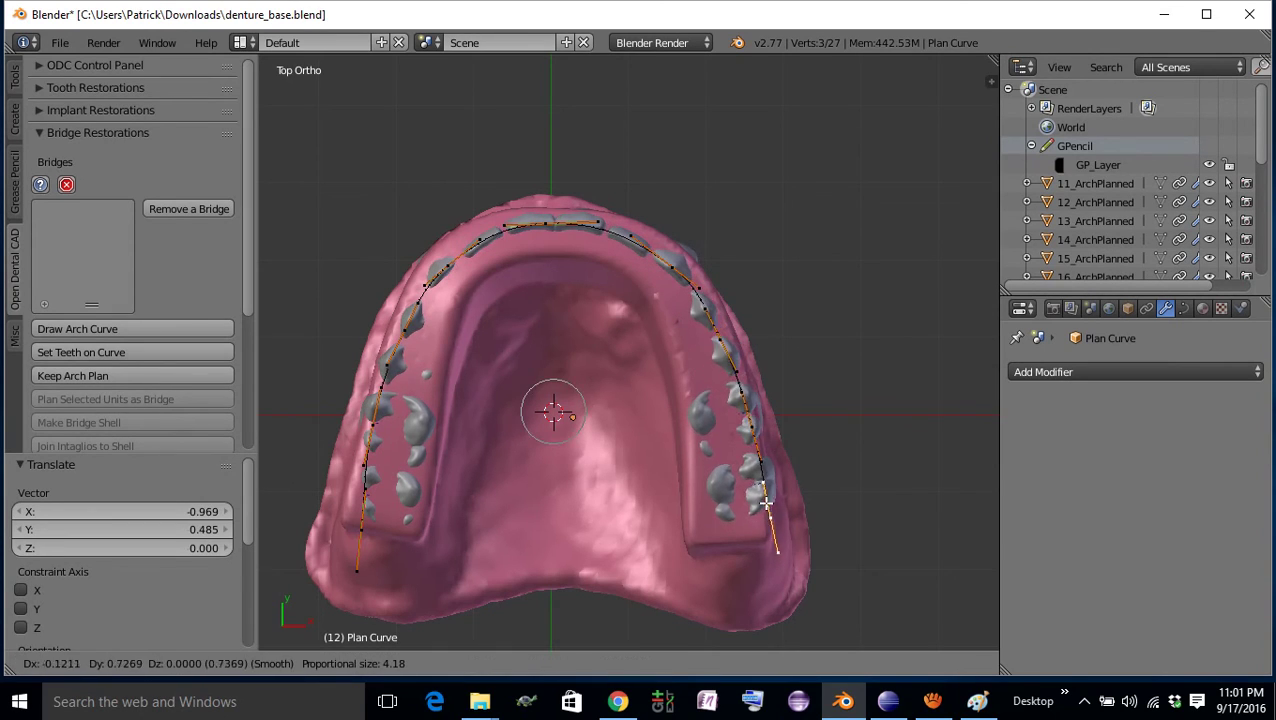
left_click(762, 495)
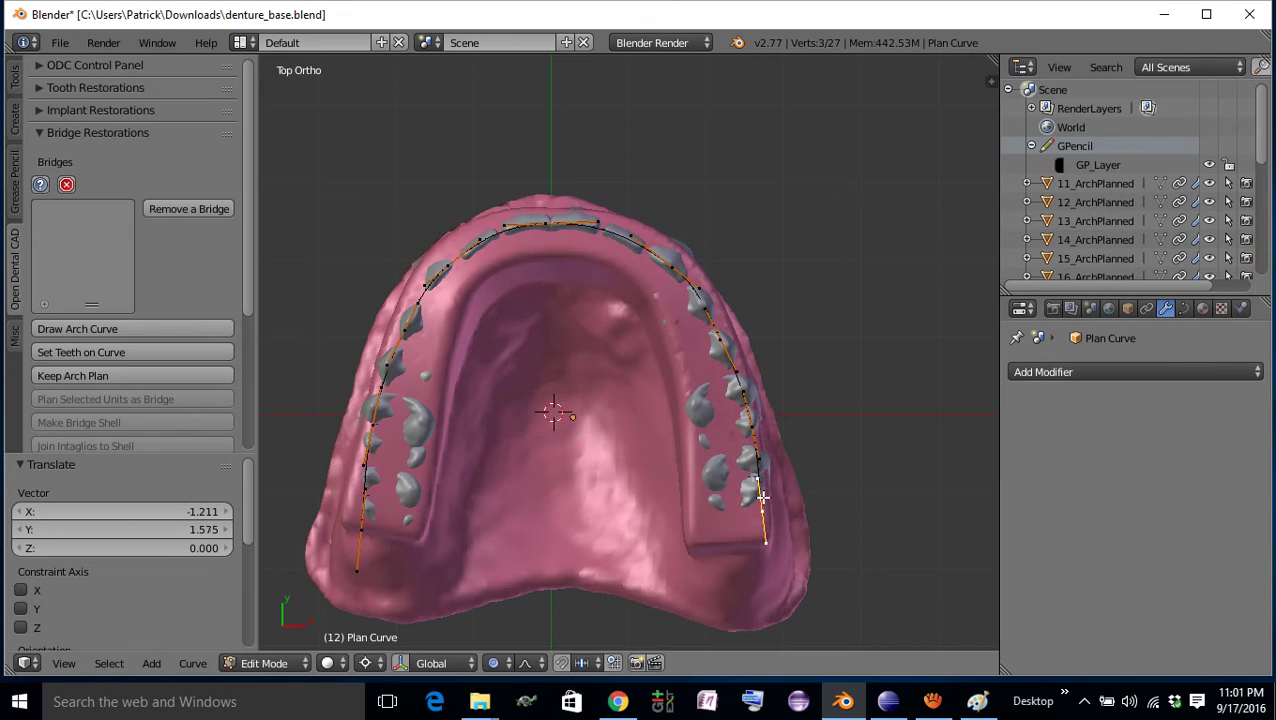
right_click(355, 535)
key("g")
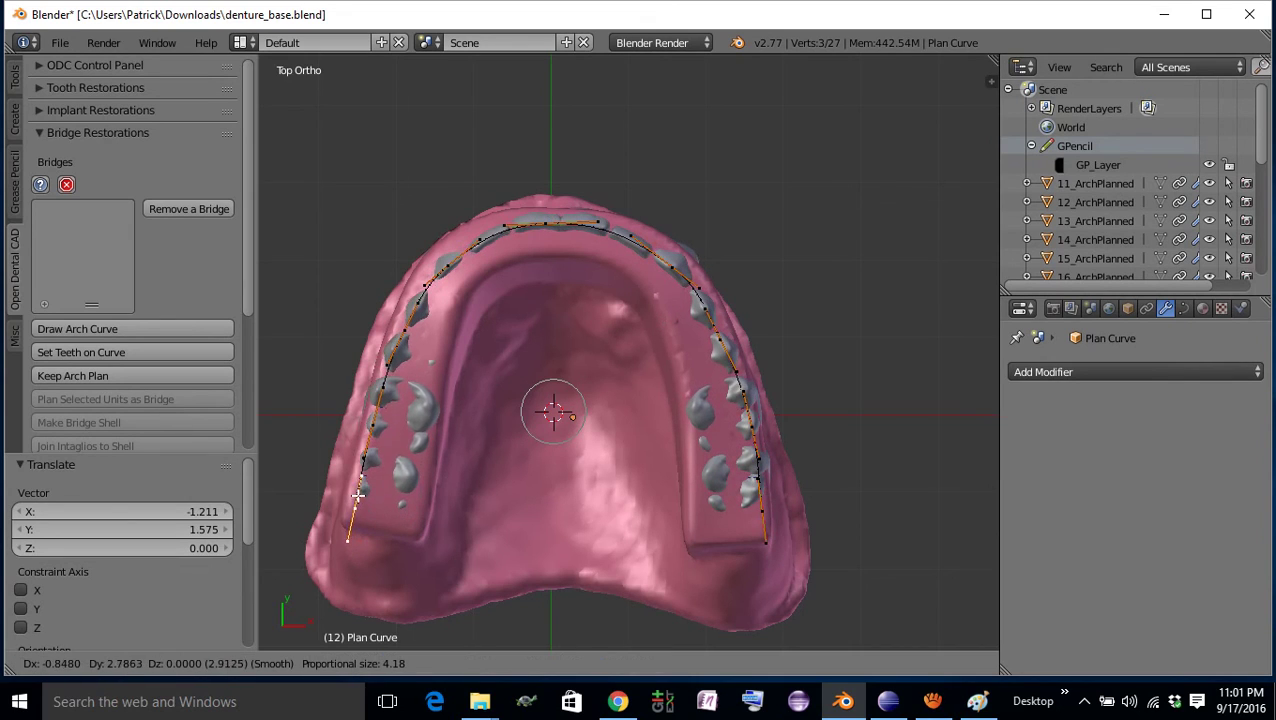
left_click(364, 490)
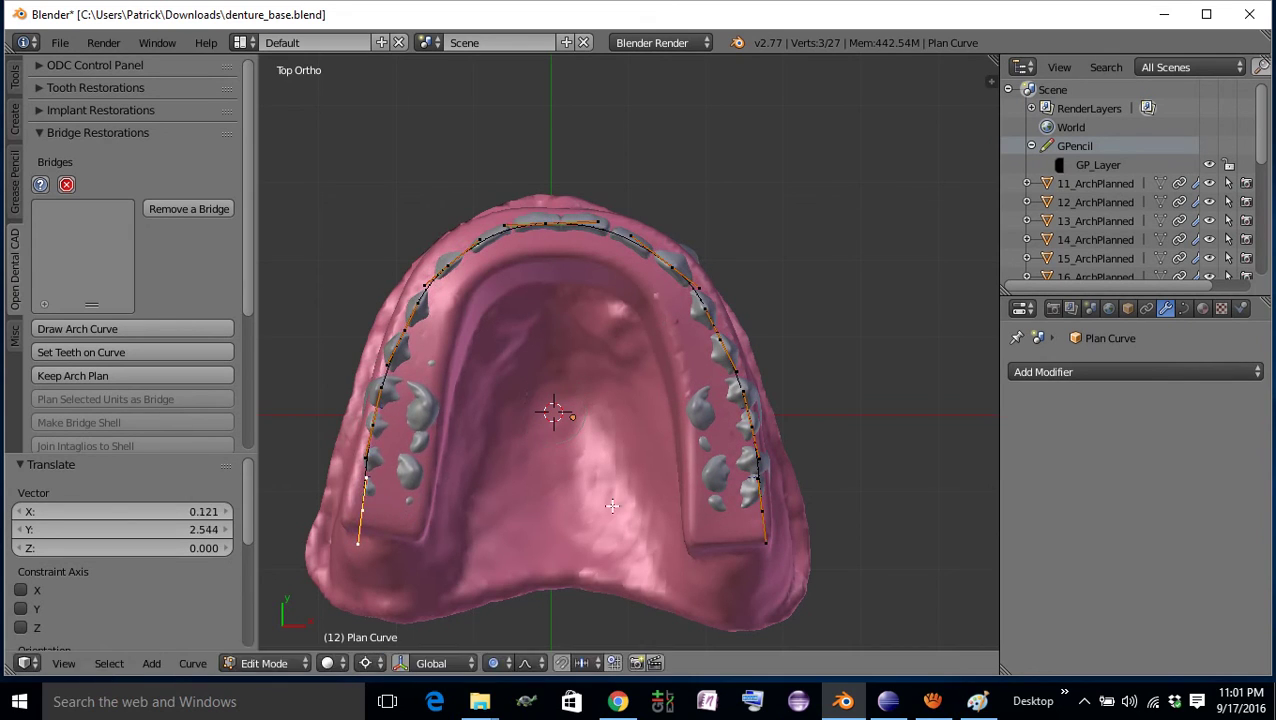
right_click(763, 509)
key("g")
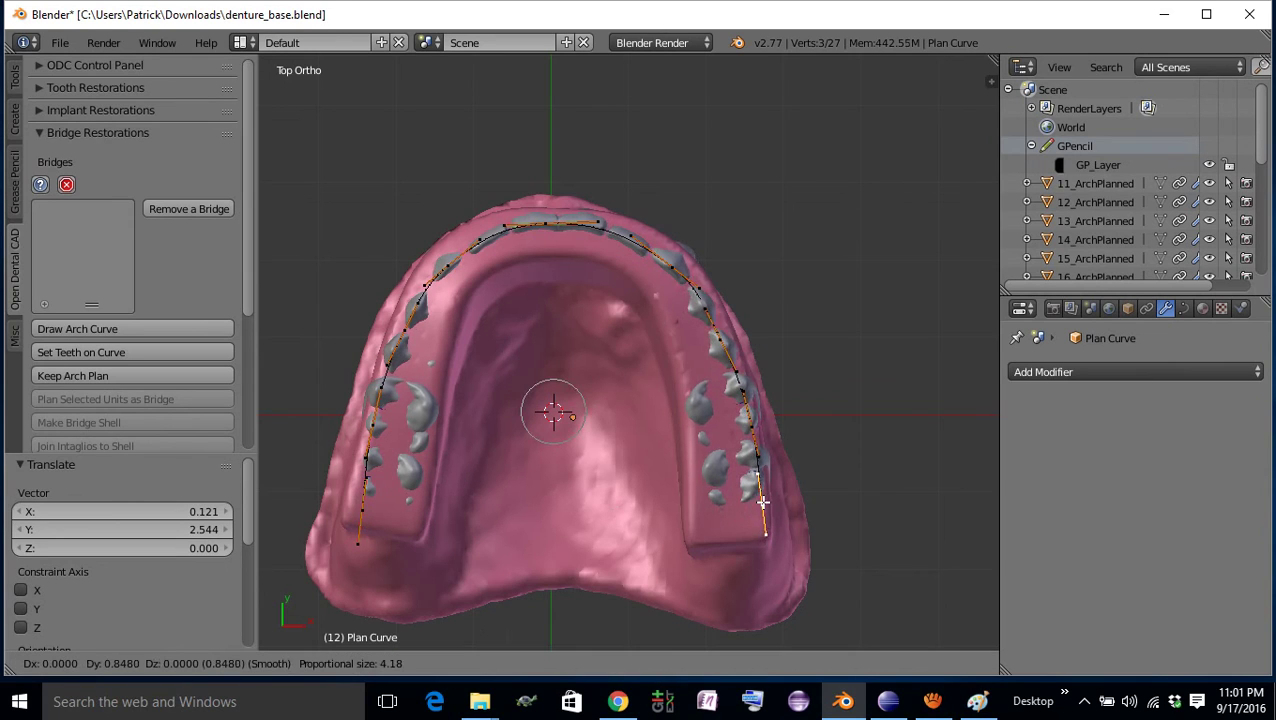
left_click(760, 499)
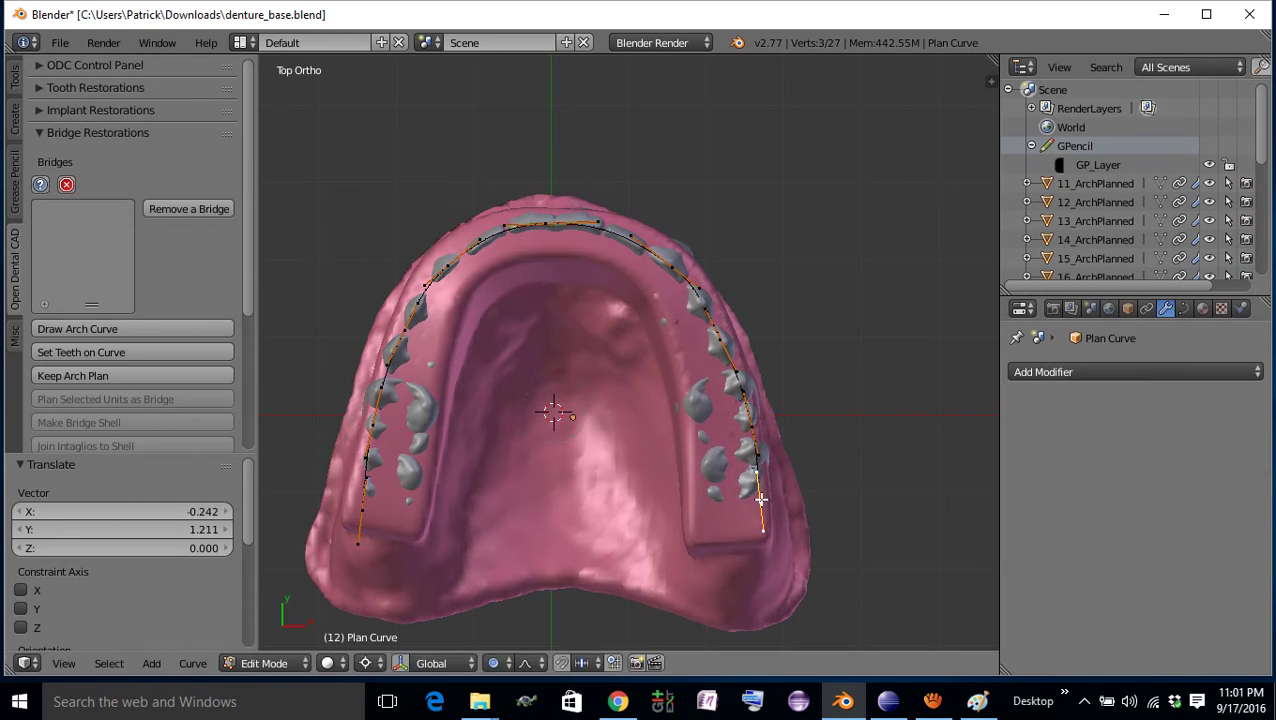
Step: Check the curve's height against the rim, finish editing it, and keep the arch plan for the teeth
middle_click_drag(528, 285, 683, 410)
scroll(638, 378, "up", 6)
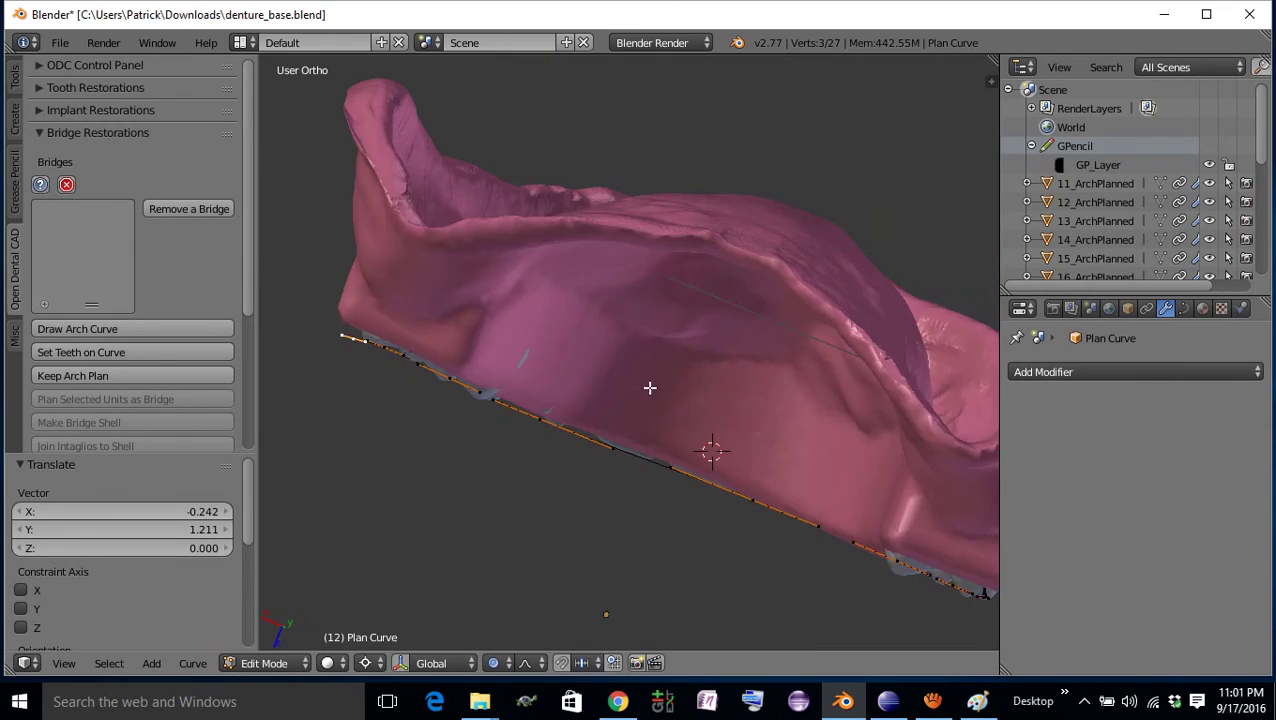
middle_click_drag(605, 408, 595, 361)
scroll(595, 361, "down", 5)
key("Tab")
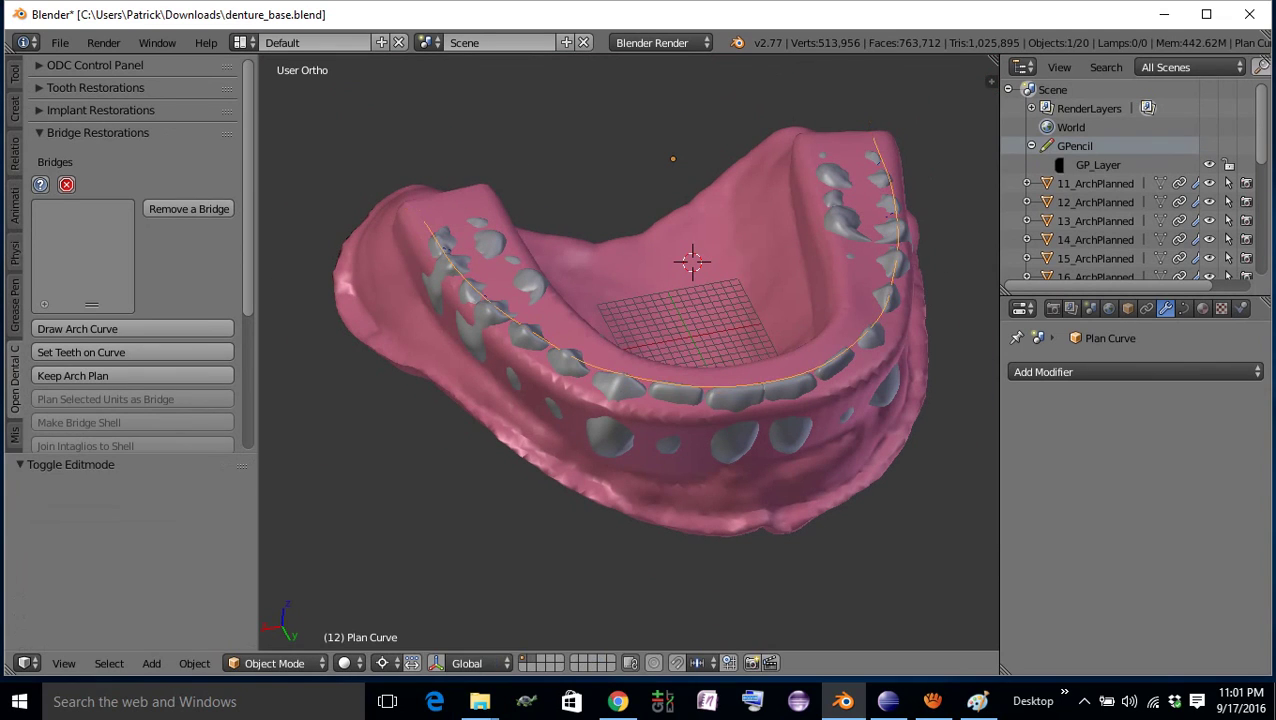
left_click(113, 375)
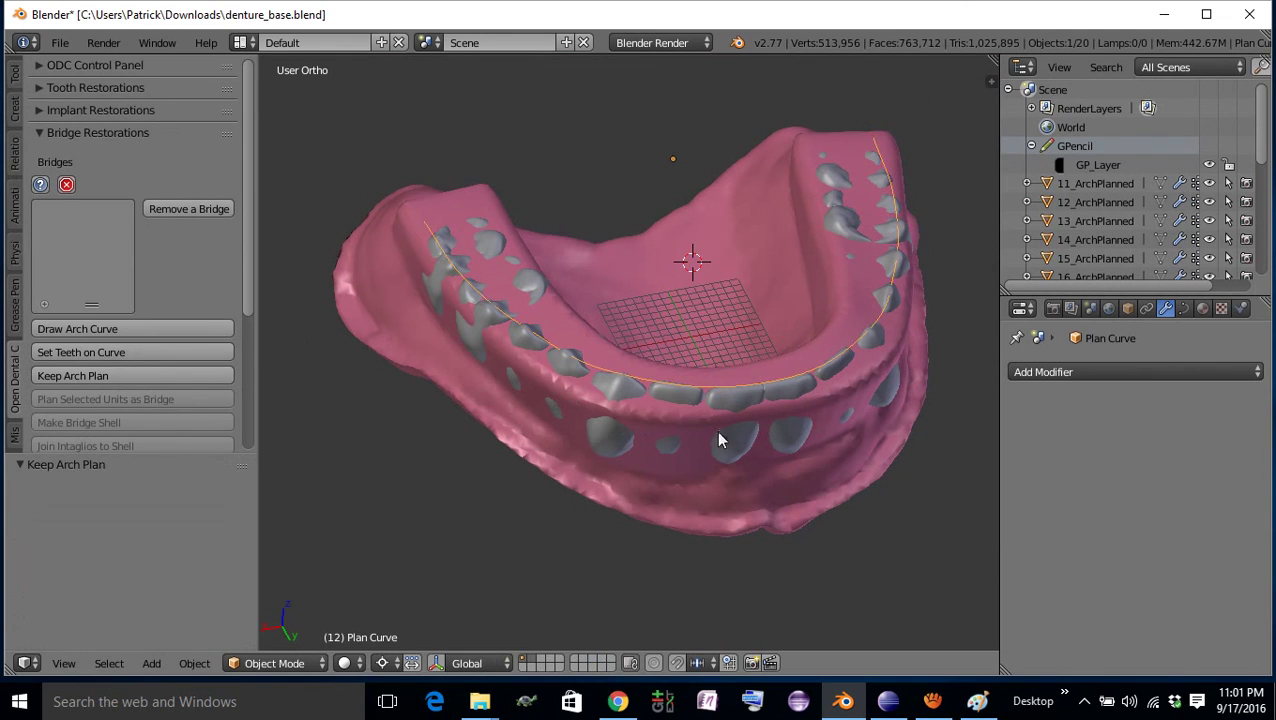
Step: Select the denture base and apply its Intaglio Boolean difference modifier
middle_click_drag(673, 414, 713, 357)
right_click(608, 244)
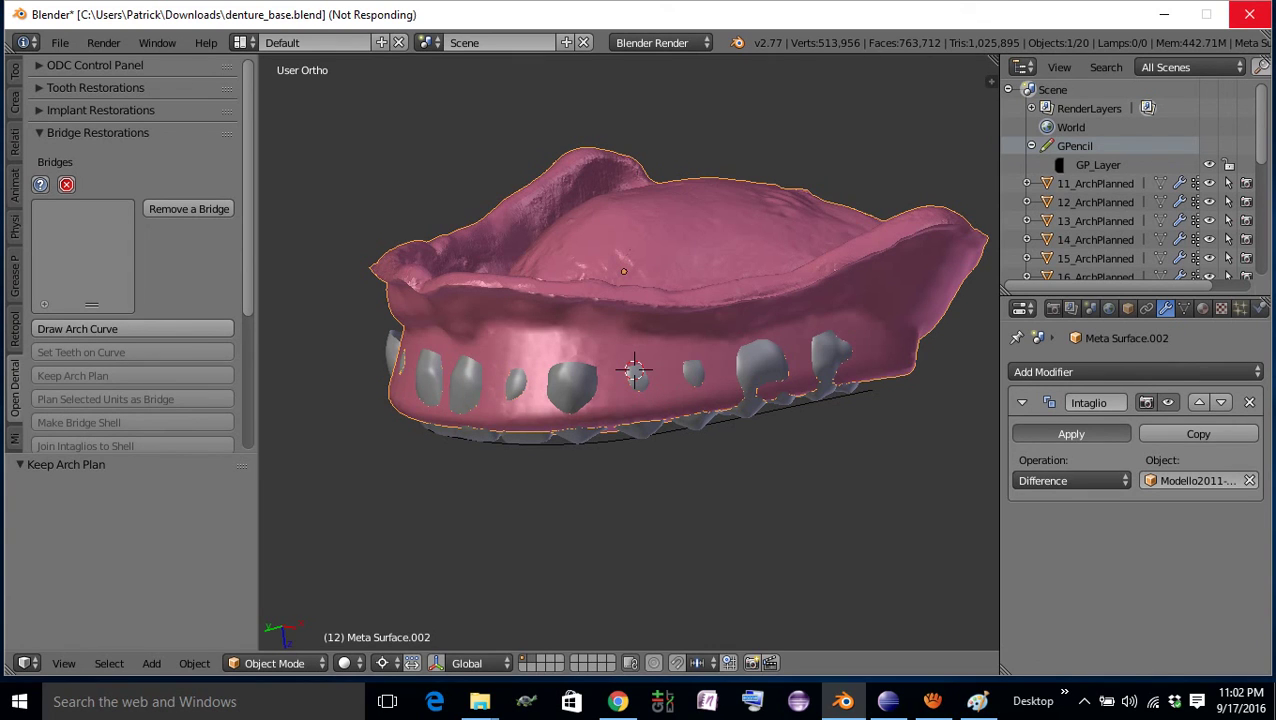
middle_click_drag(547, 430, 678, 476)
left_click(932, 701)
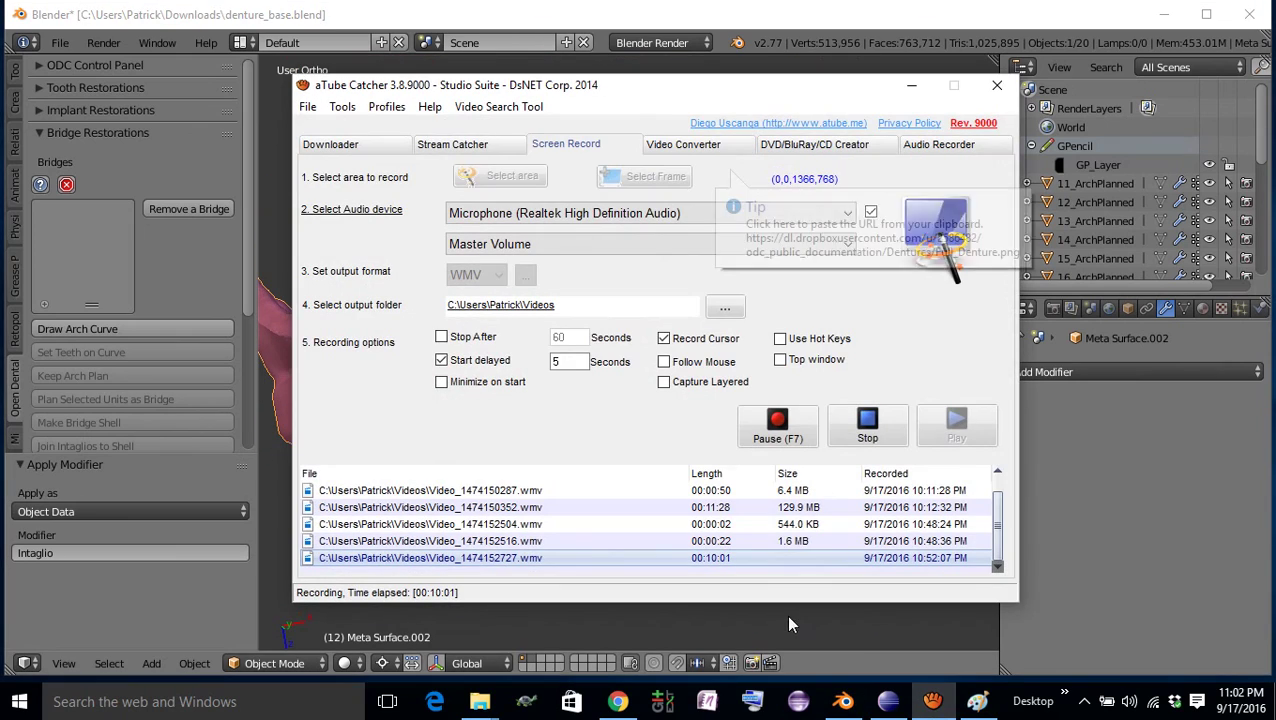